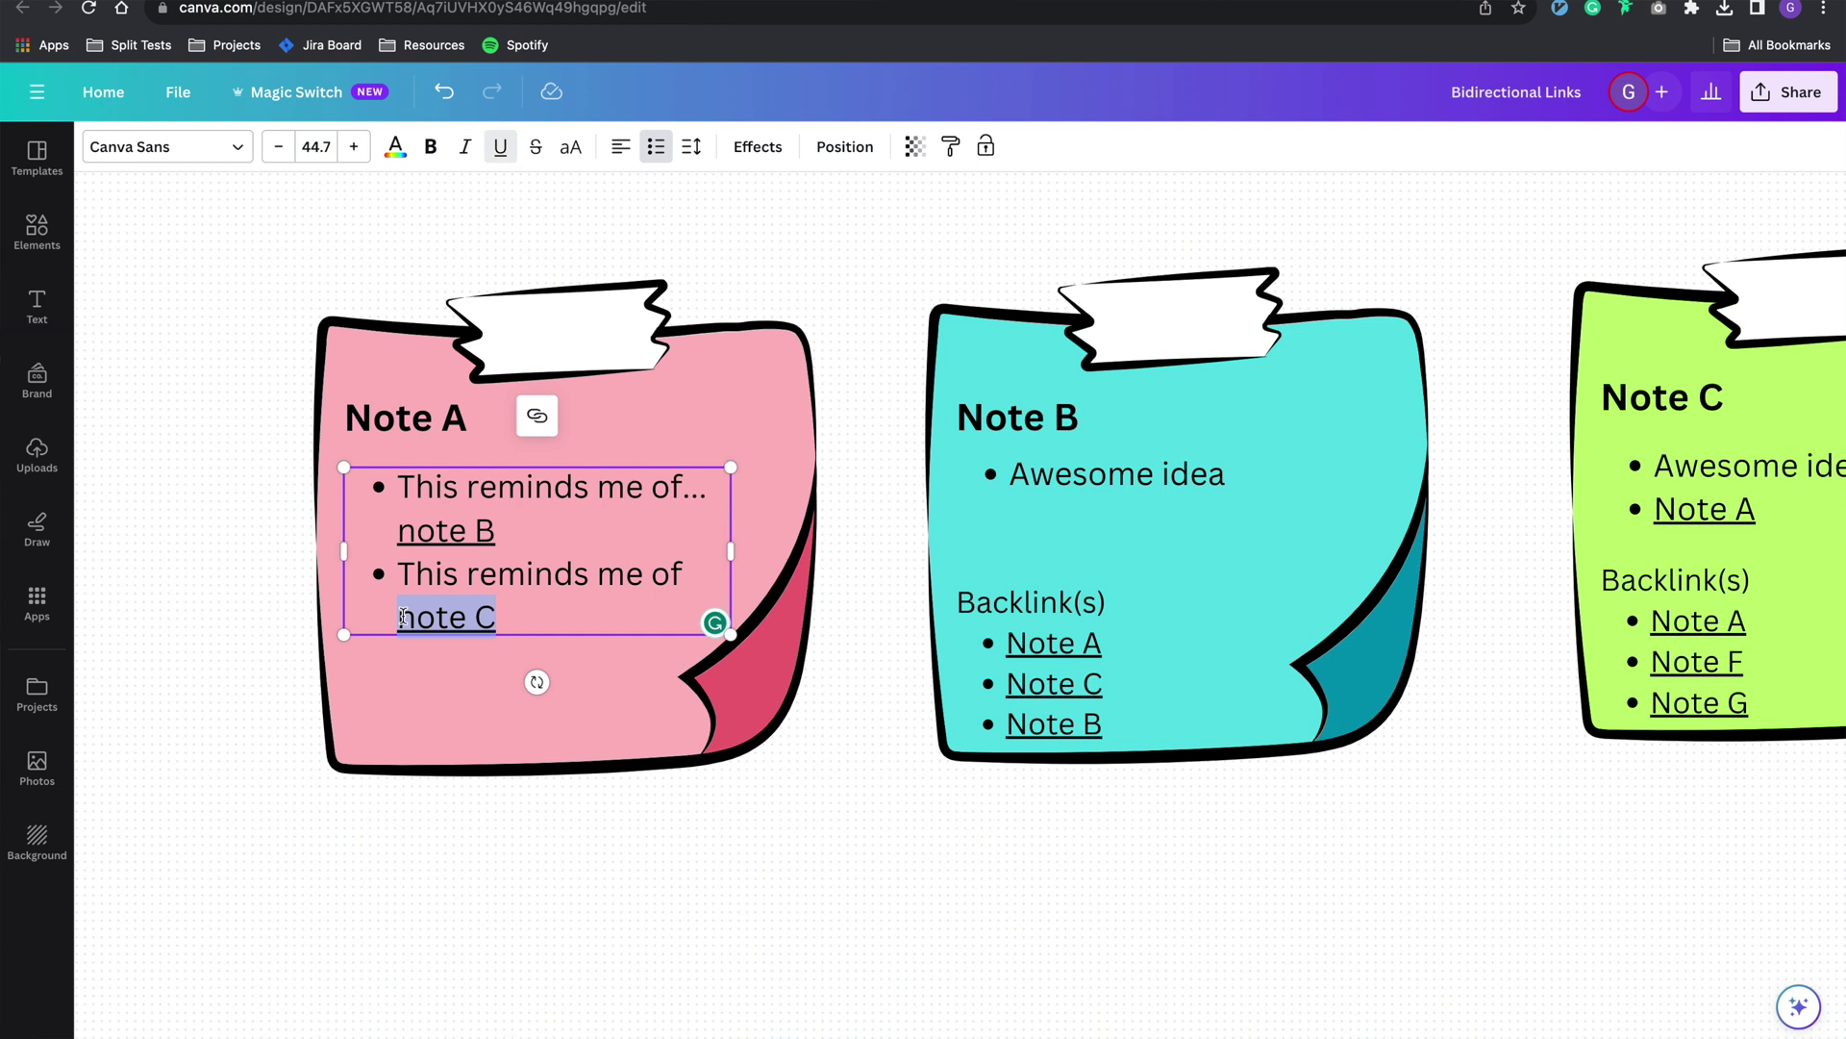
In Canva, highlight the Note A, Note F and Note G backlinks in Note C's text
click(536, 650)
scroll(635, 771, right, 5)
scroll(635, 770, right, 7)
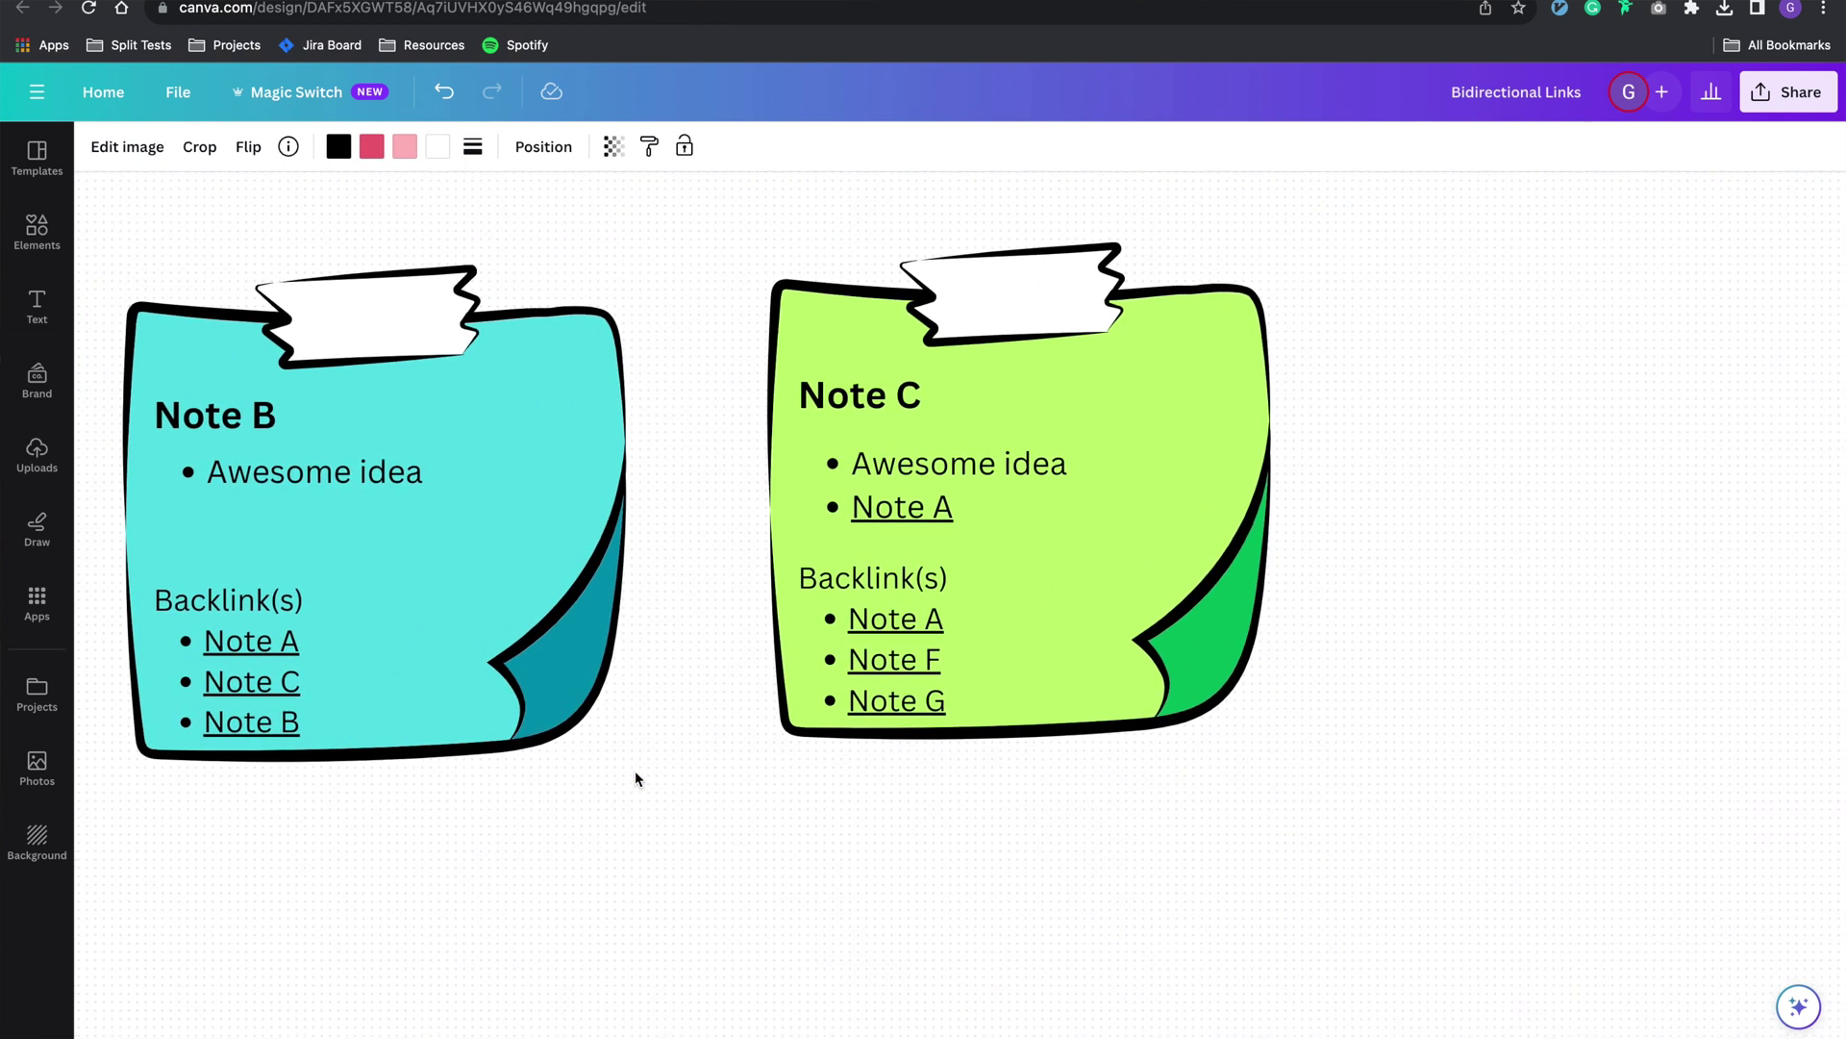
scroll(972, 629, up, 2)
click(795, 460)
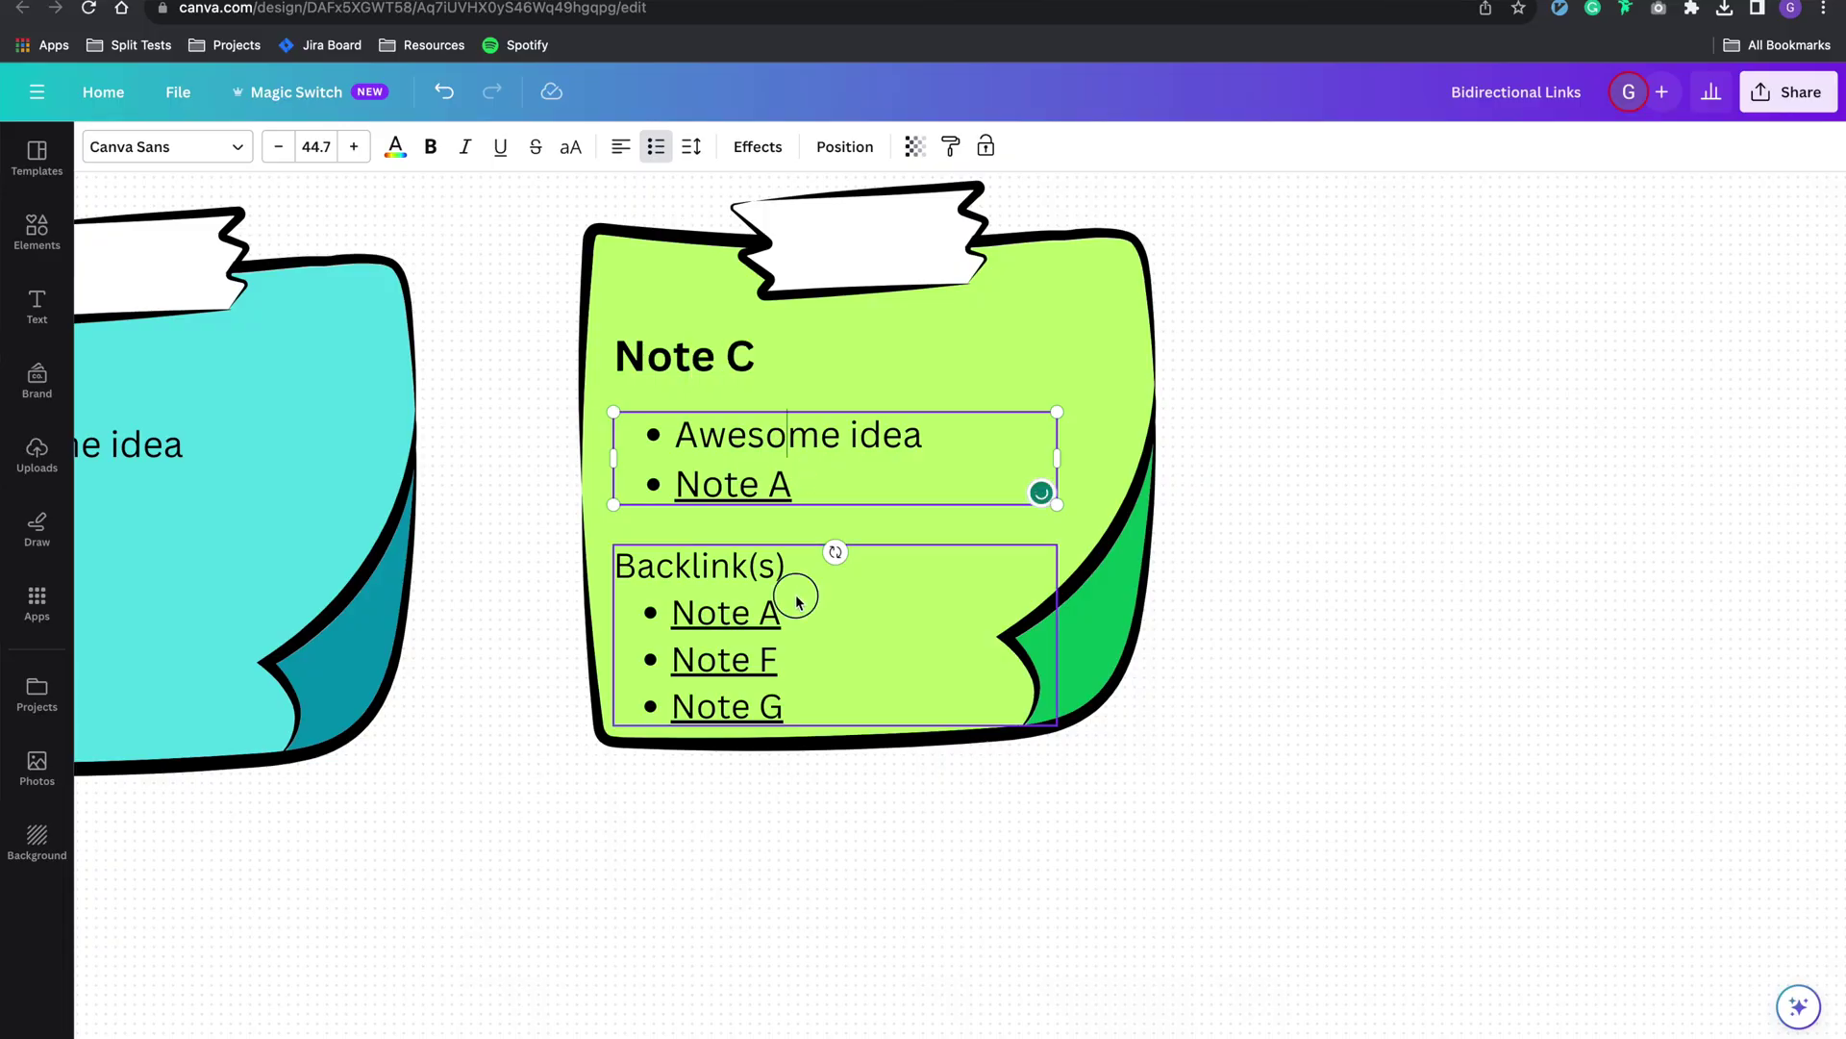
click(796, 594)
drag(783, 613, 679, 613)
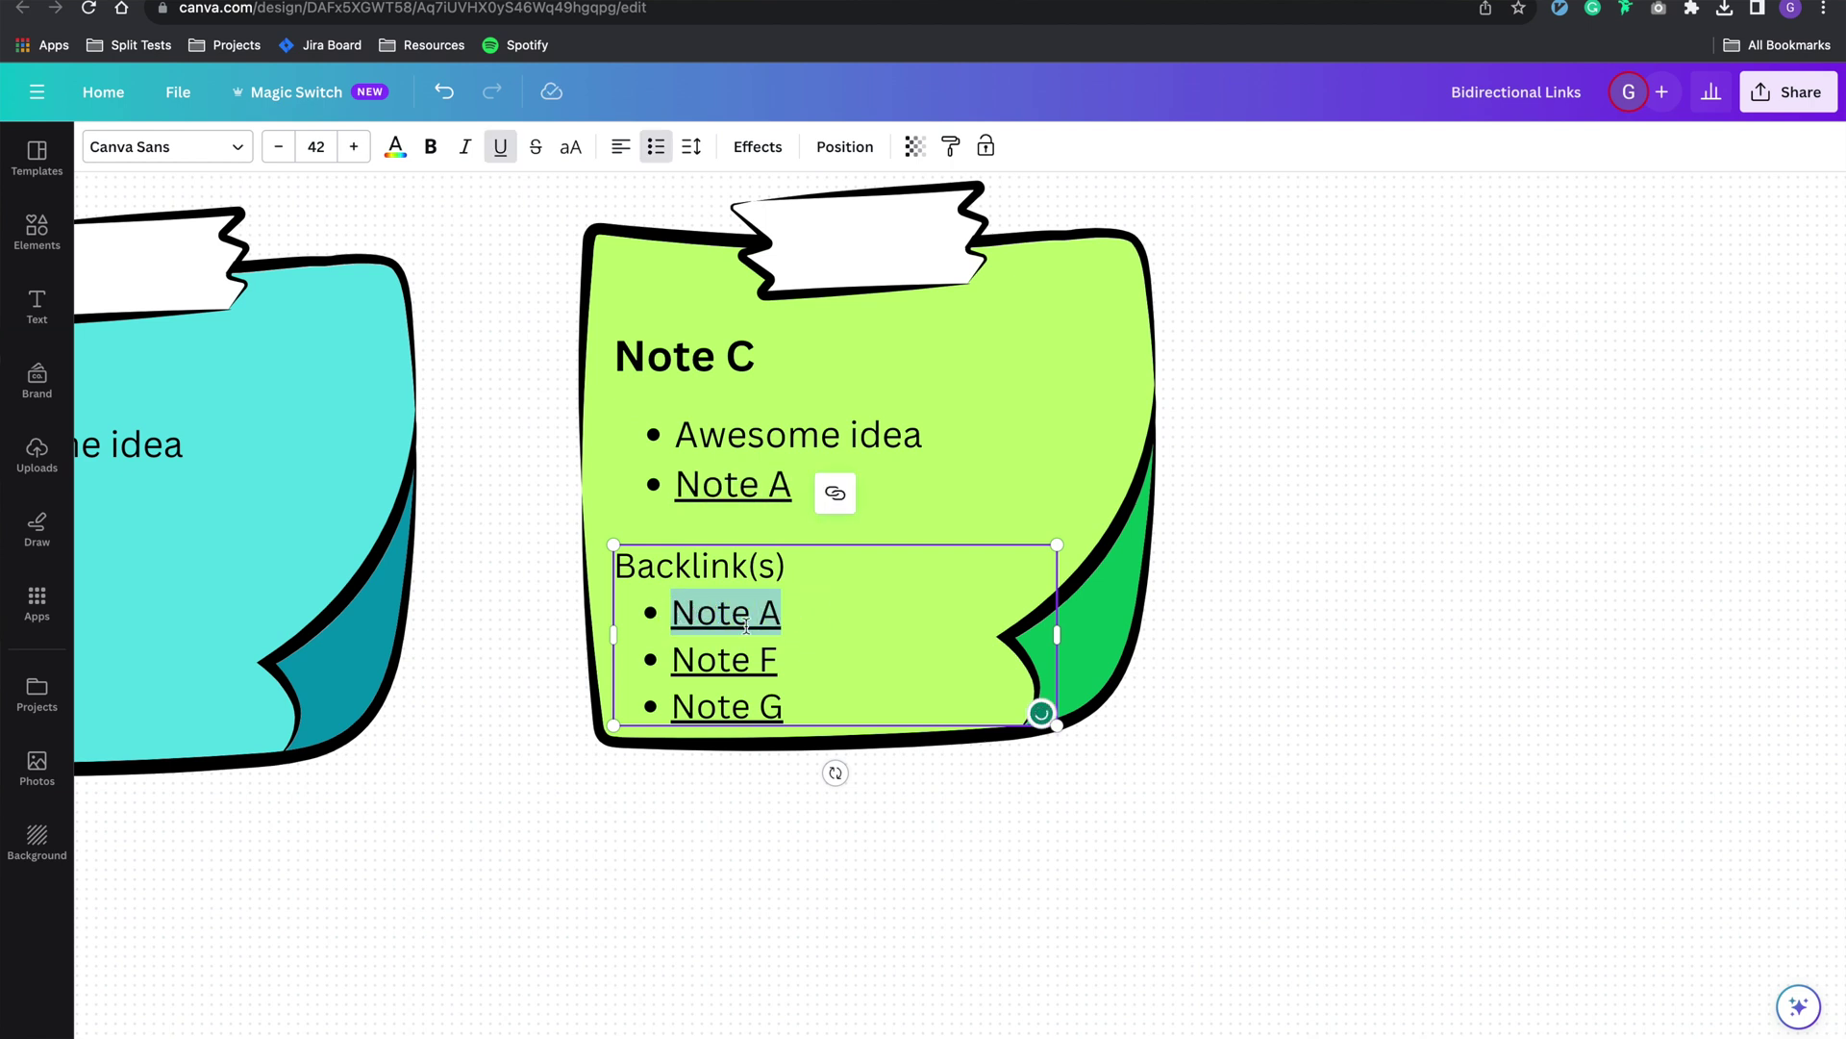
drag(804, 658, 672, 658)
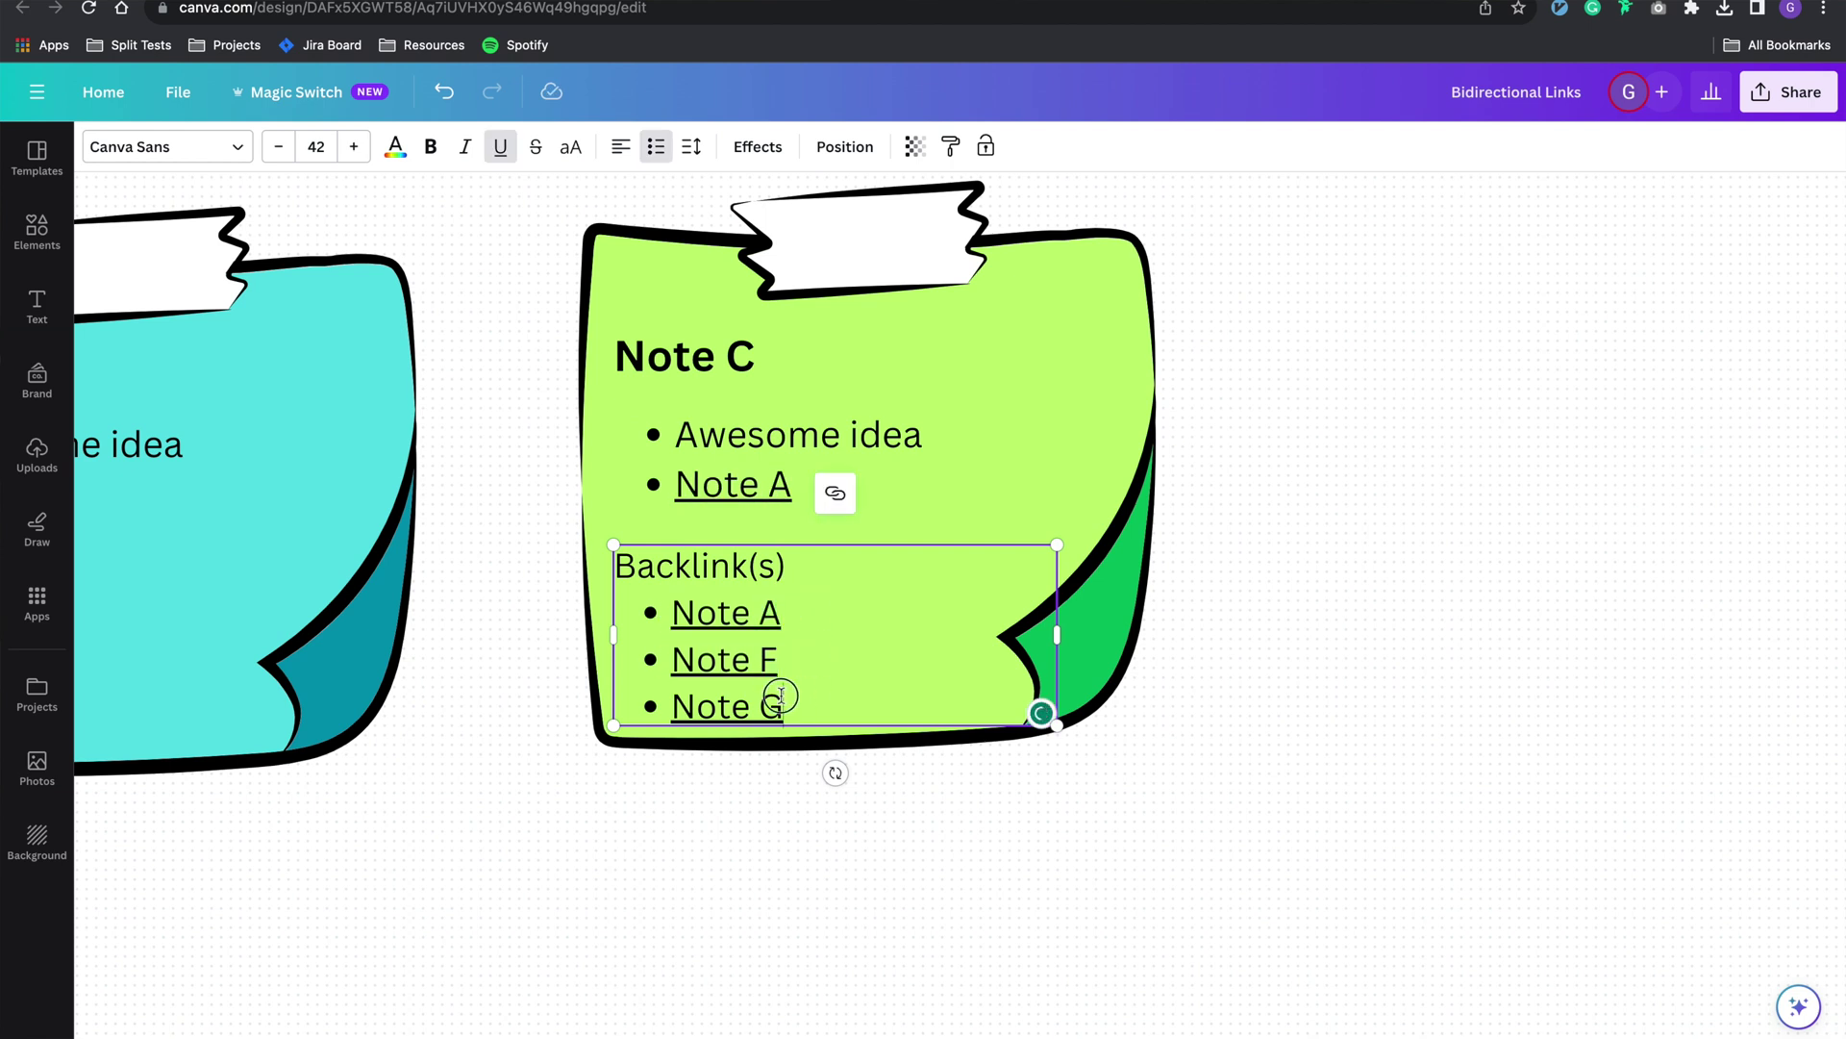
drag(793, 703, 671, 700)
scroll(672, 759, left, 12)
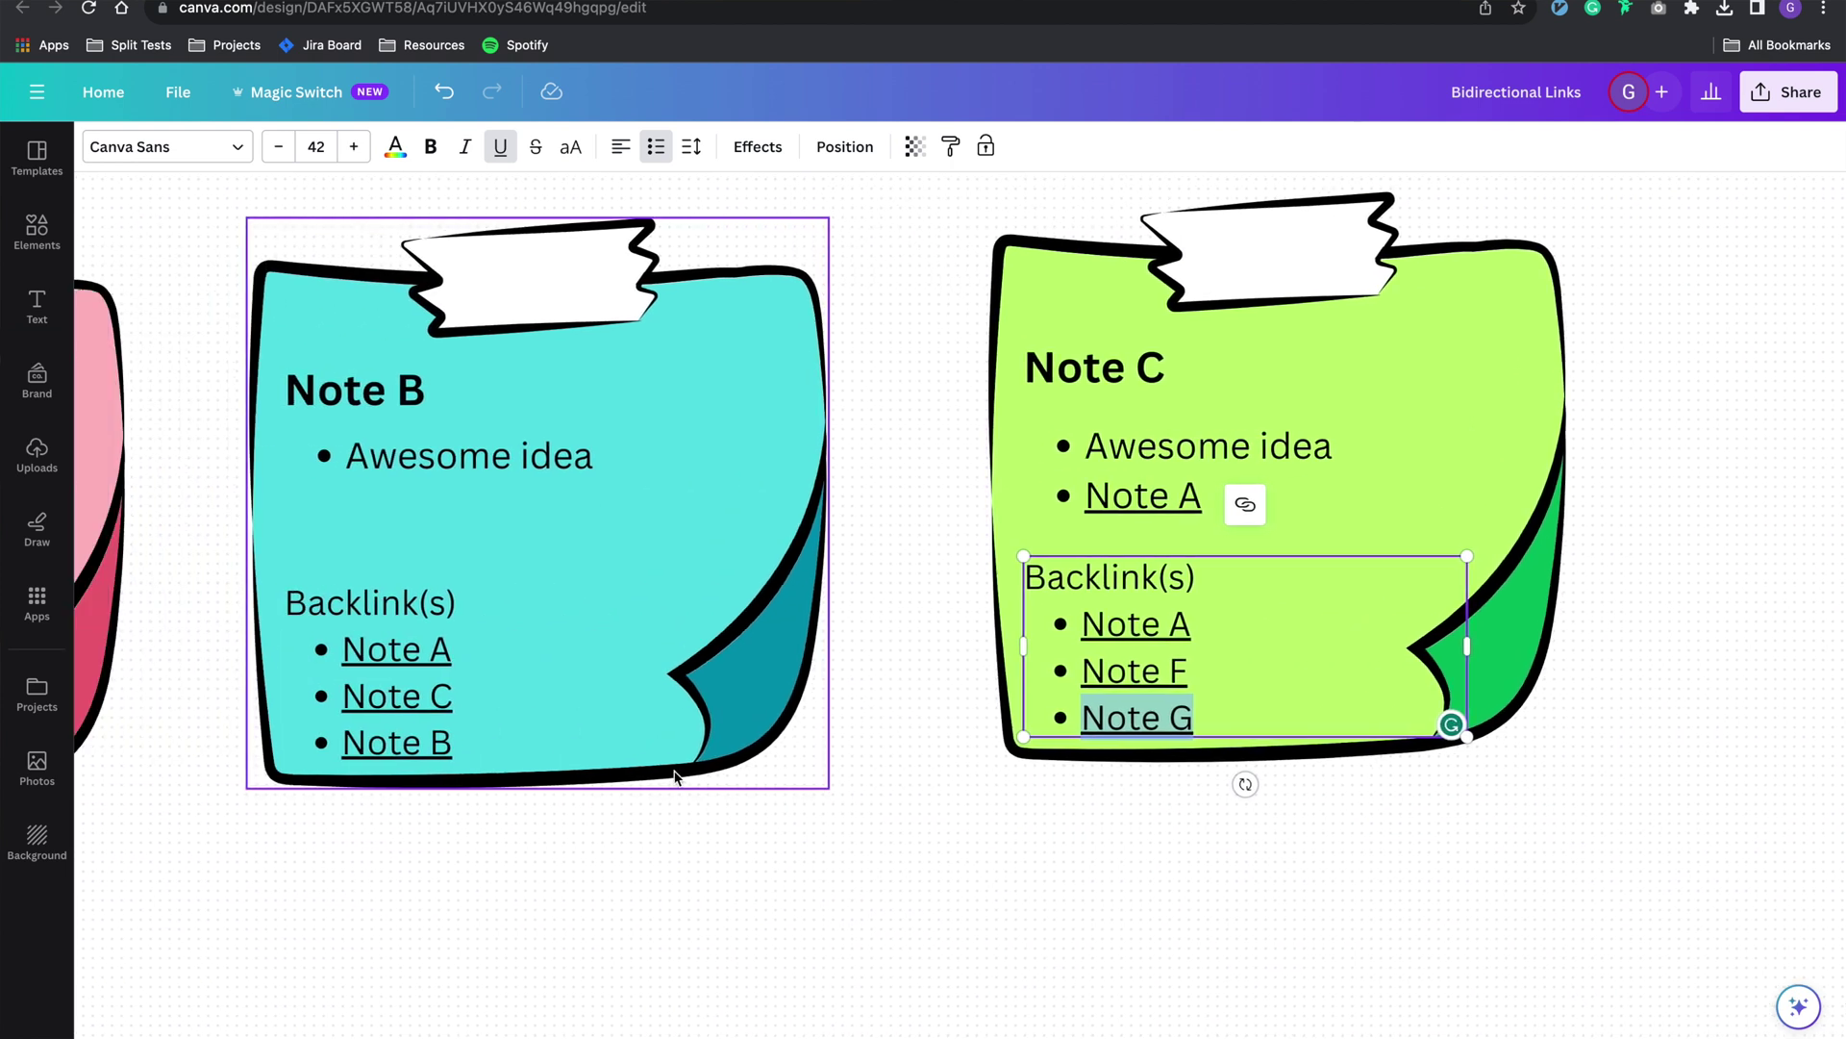
scroll(574, 433, right, 10)
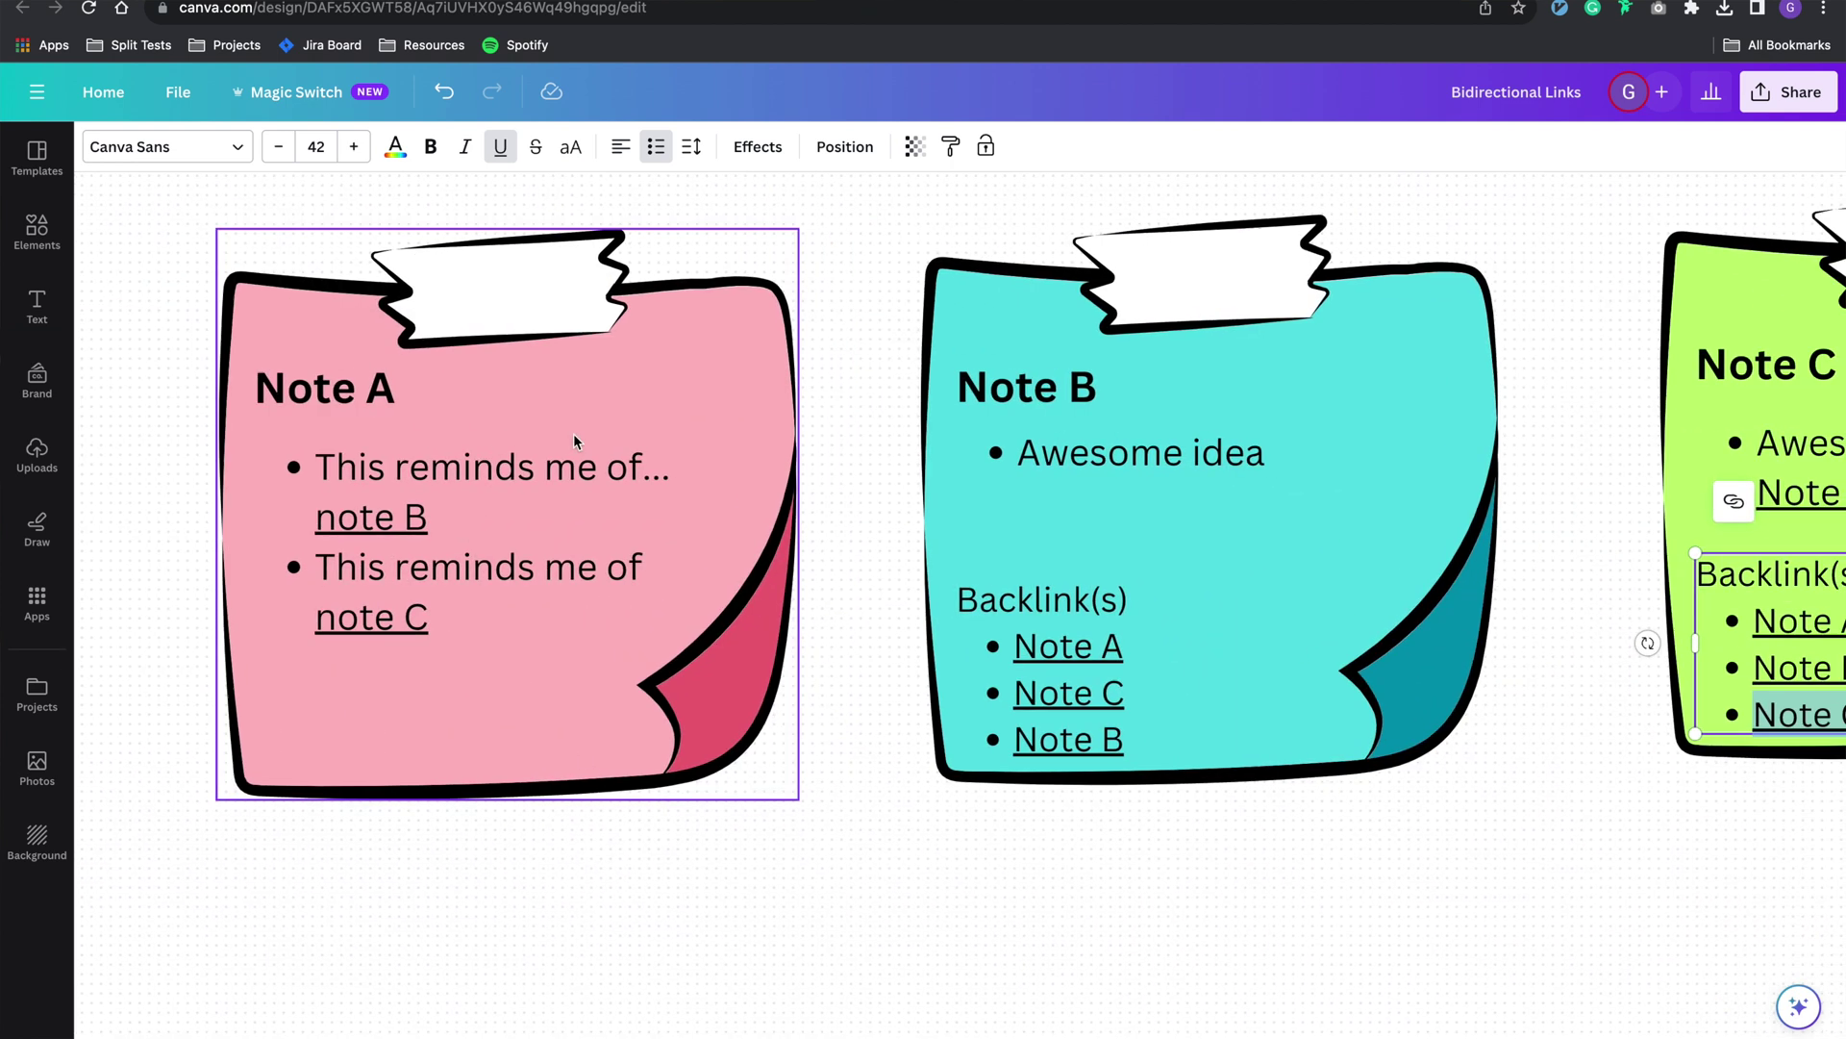
scroll(677, 487, right, 5)
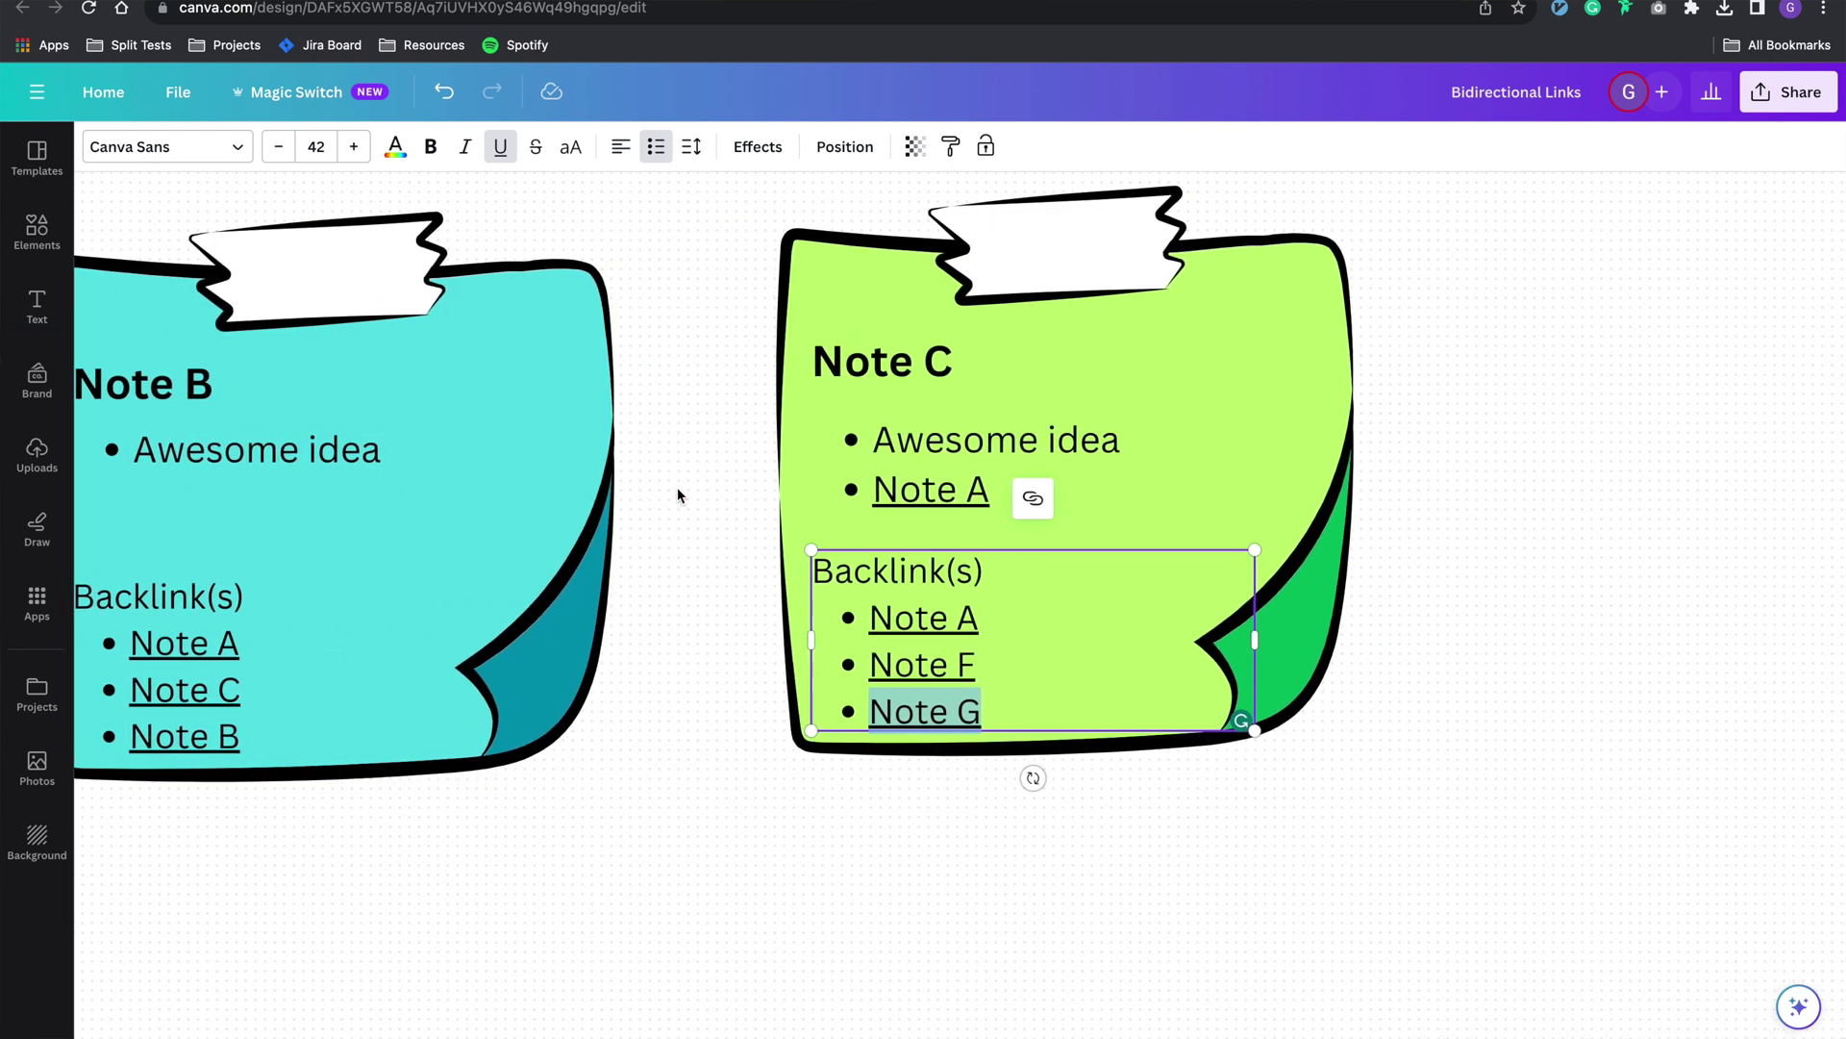
Delete the Note A line from Note C's list so only Awesome idea remains
click(913, 478)
click(917, 473)
drag(981, 482, 867, 489)
key(BackSpace)
key(BackSpace)
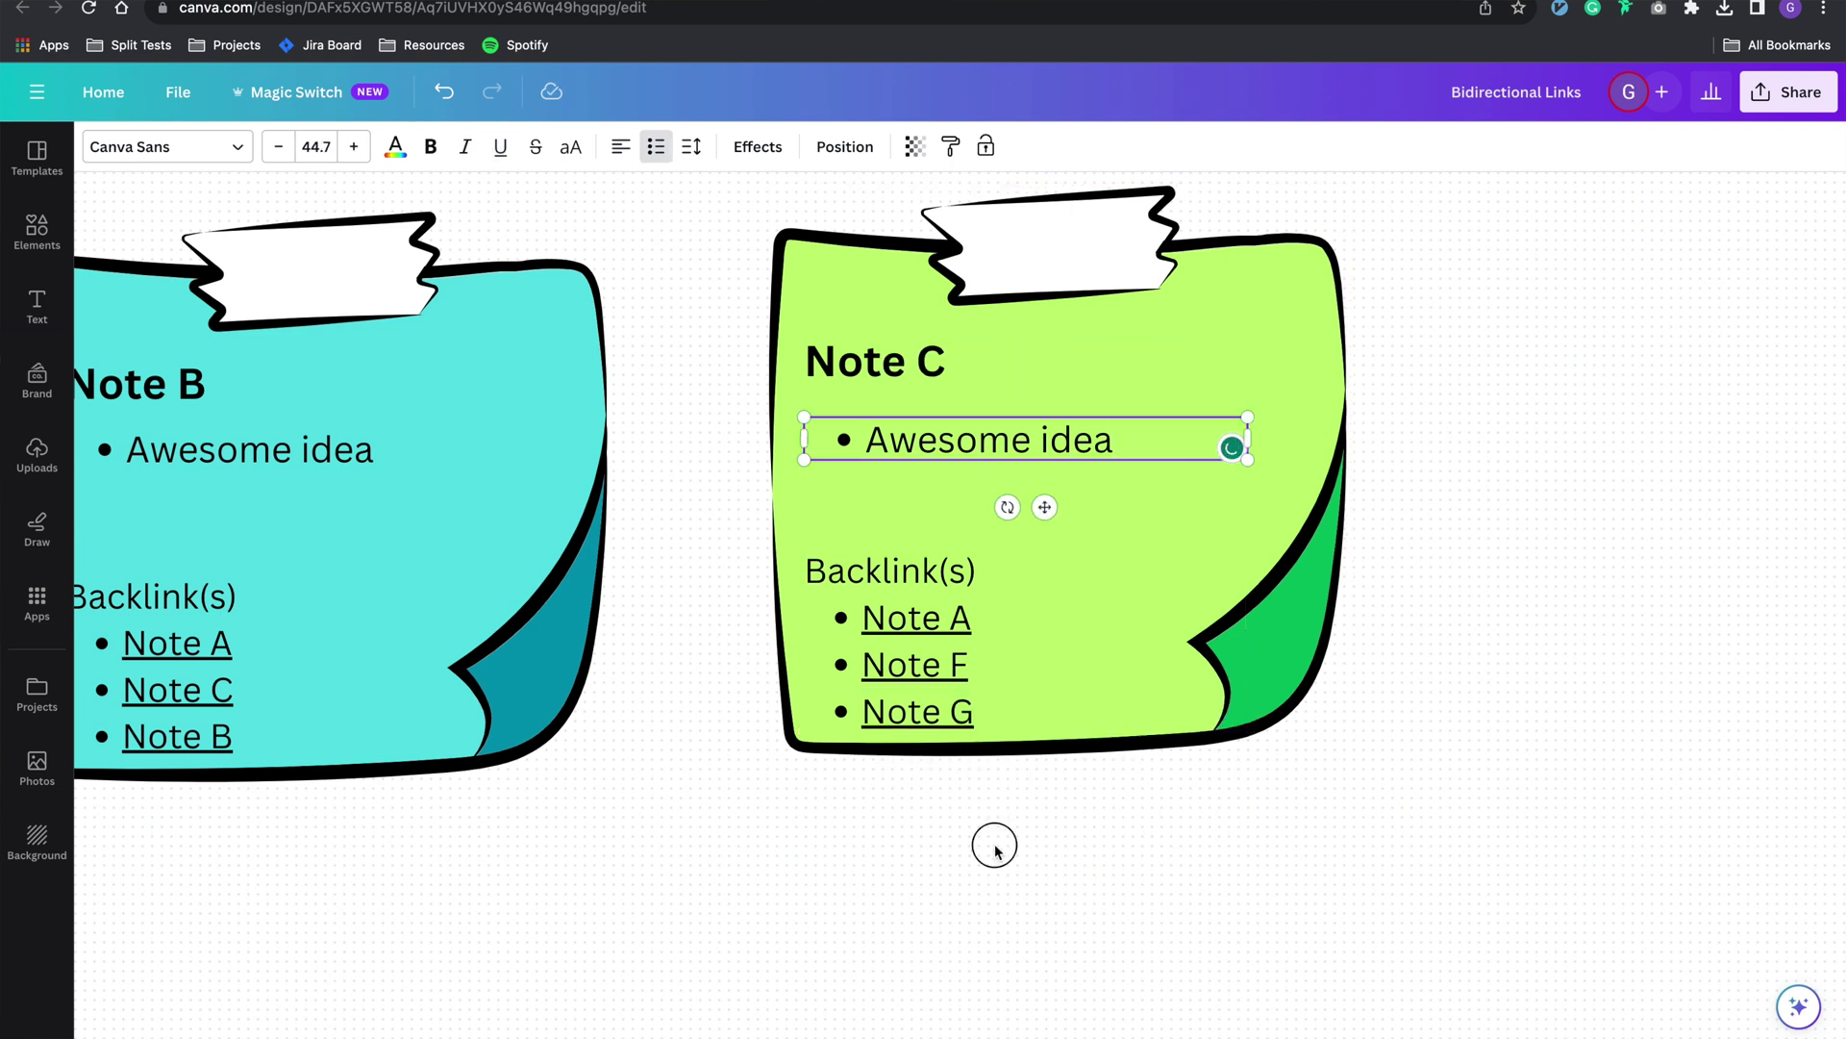
click(995, 871)
scroll(995, 871, down, 3)
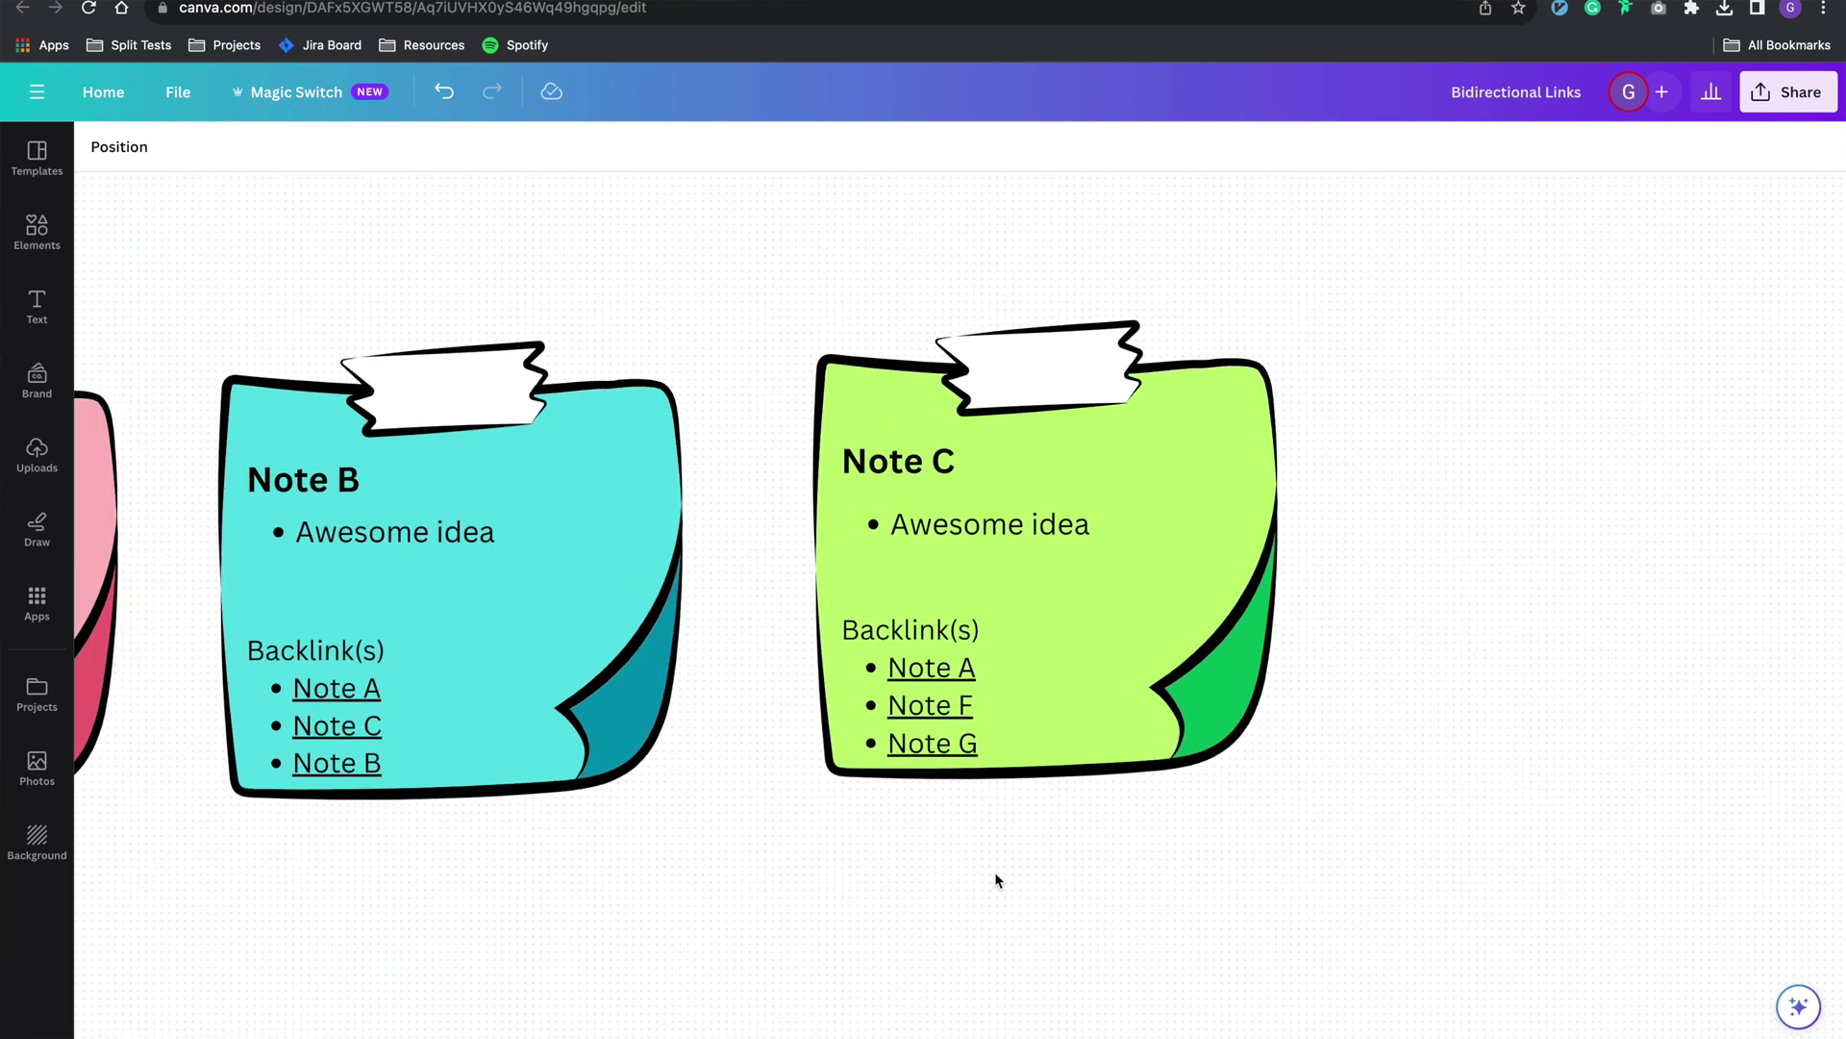
scroll(995, 871, down, 4)
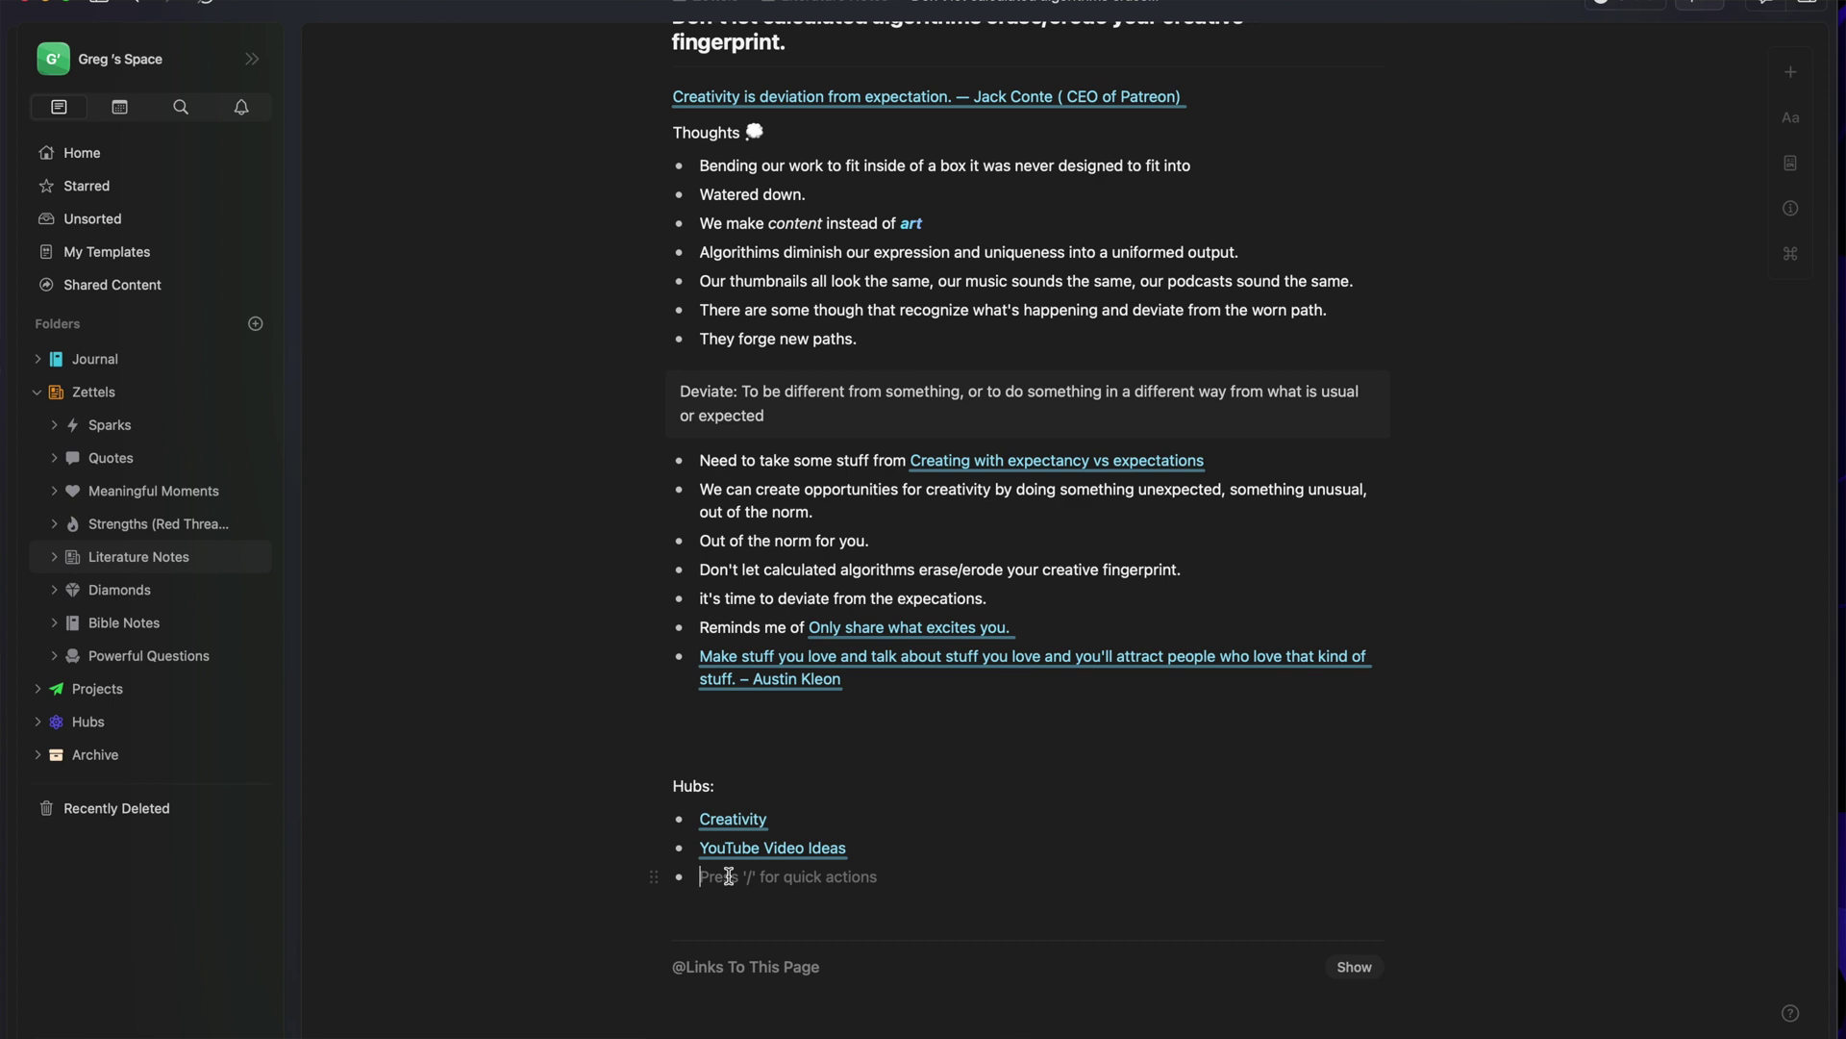
Scroll down the creativity literature note to its Hubs list
scroll(728, 876, down, 1)
text(@)
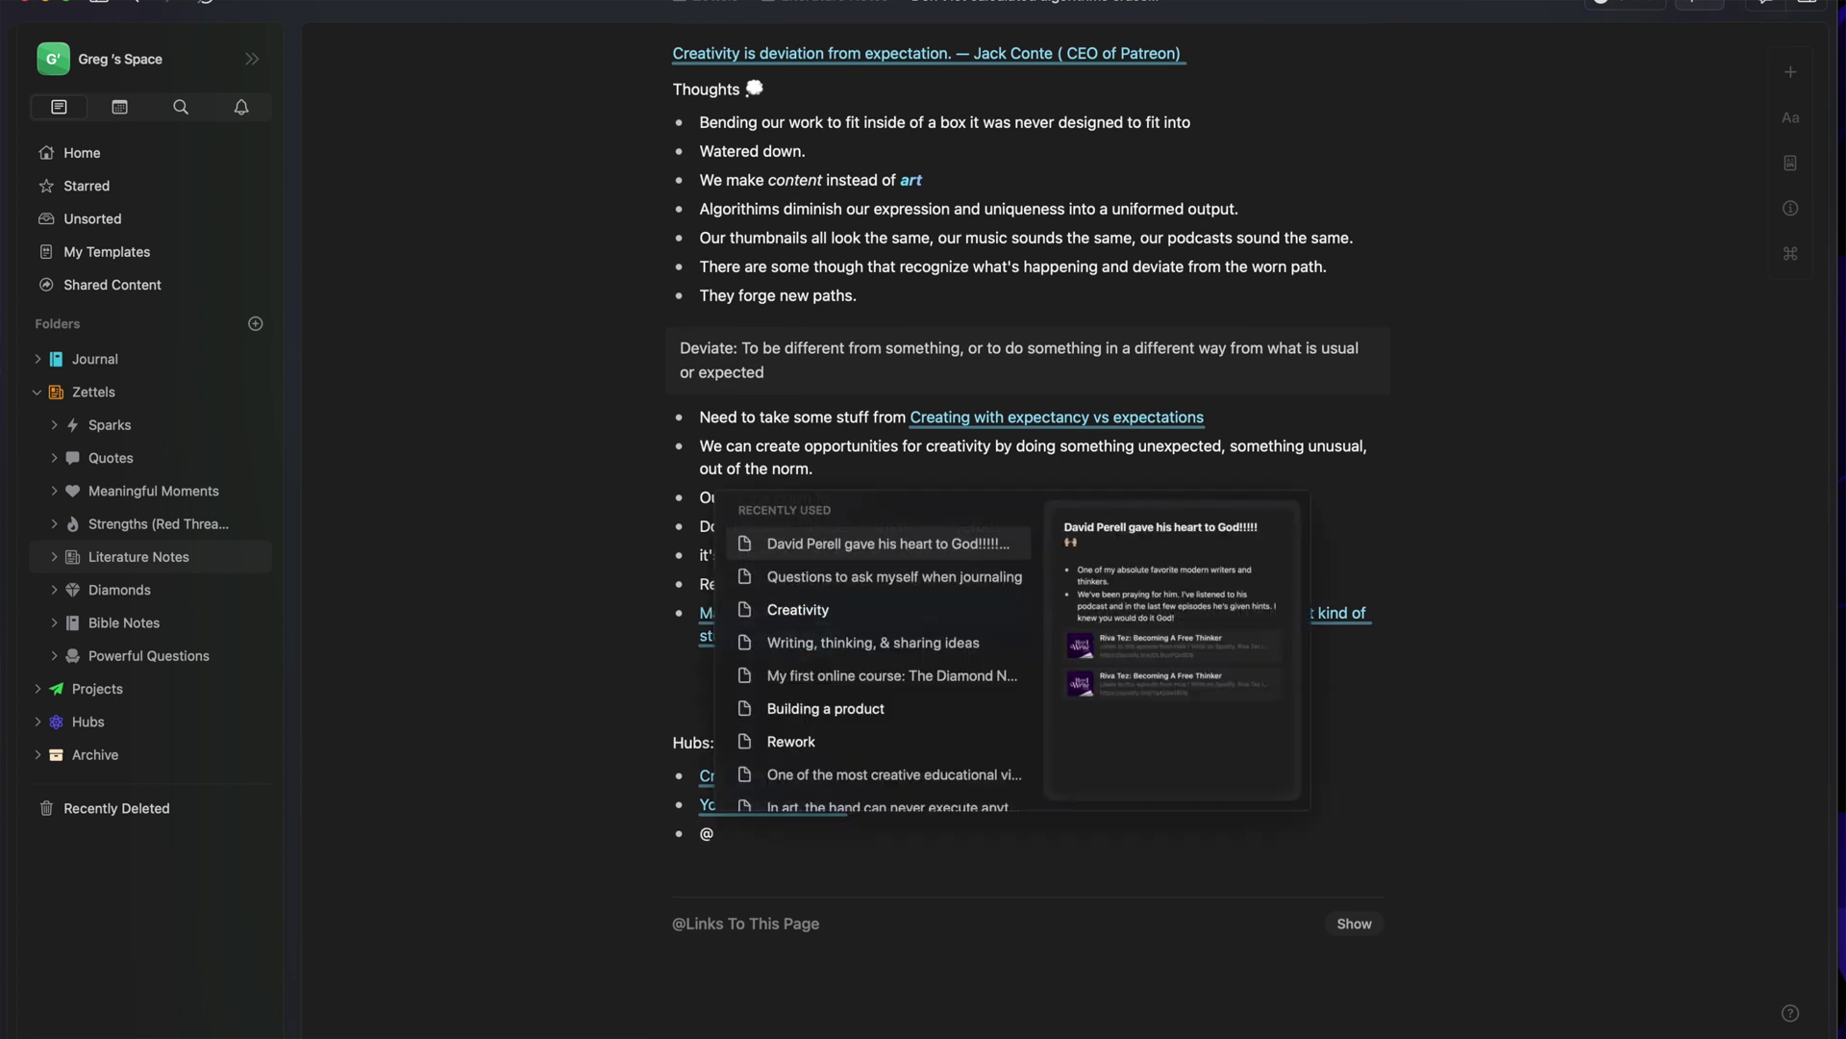
text(art)
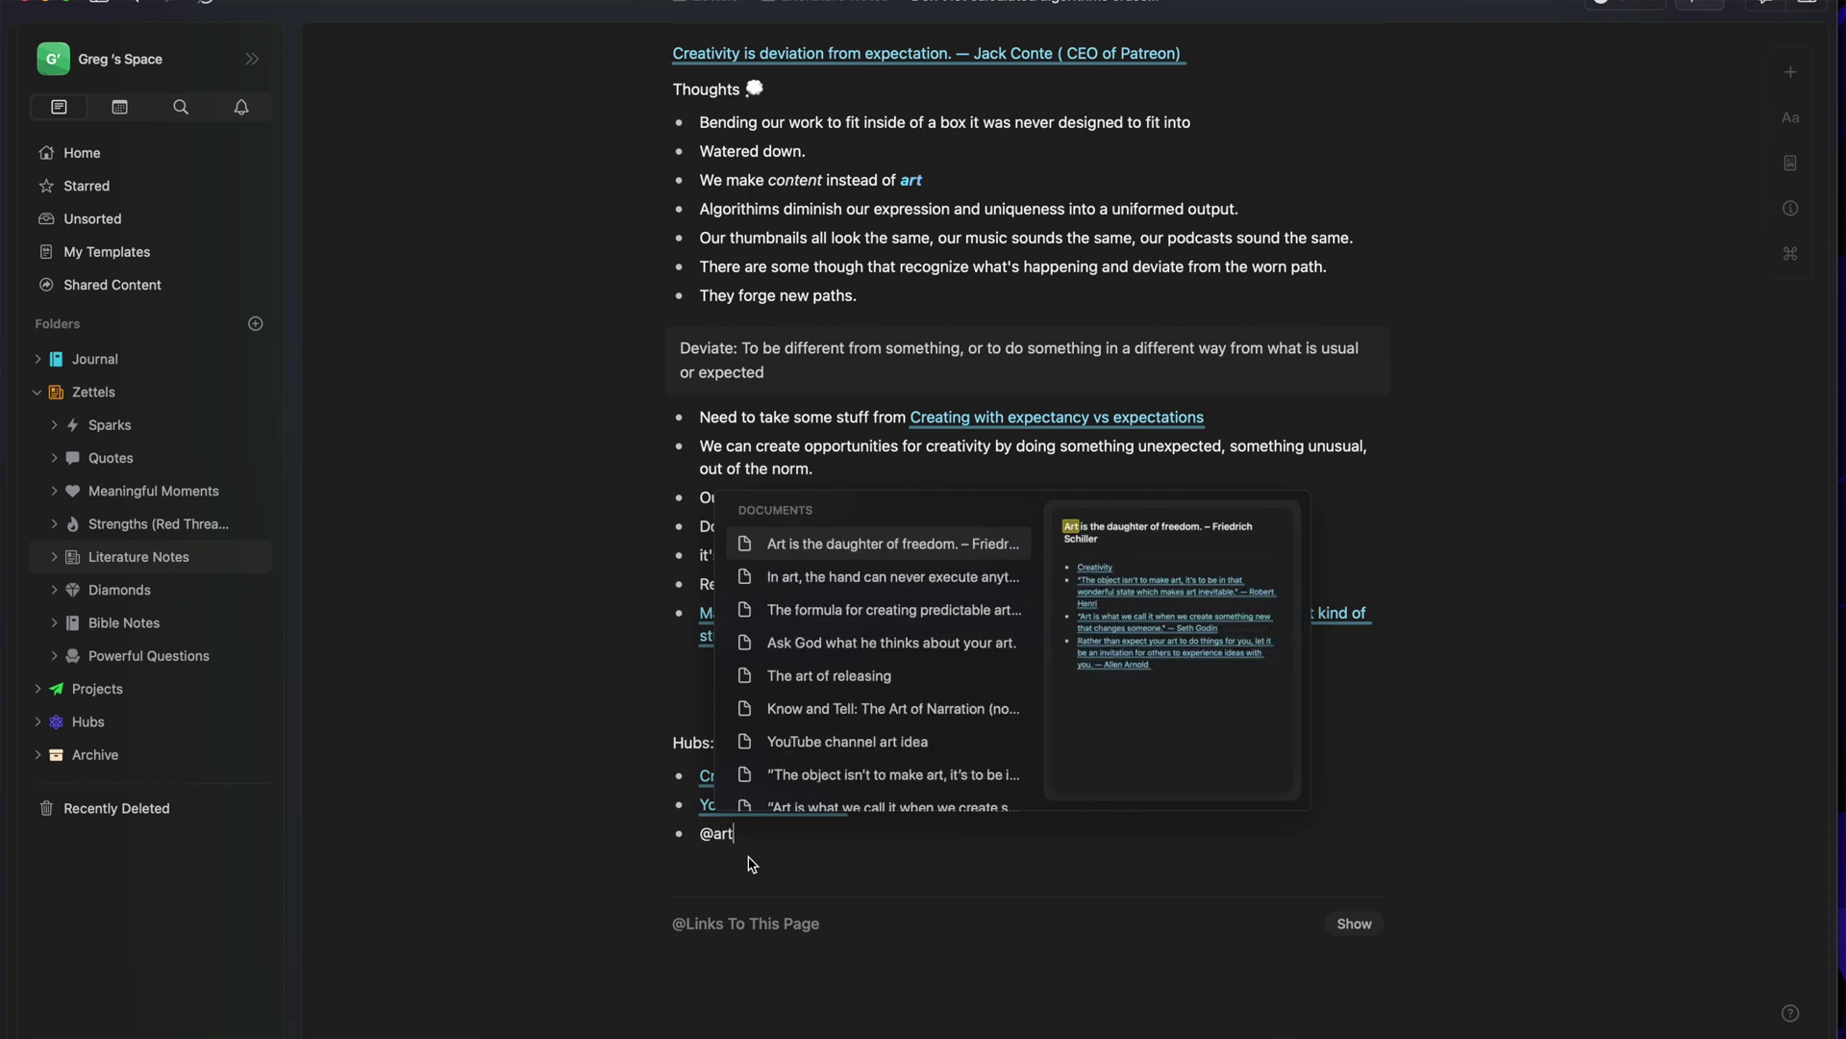
scroll(856, 670, down, 1)
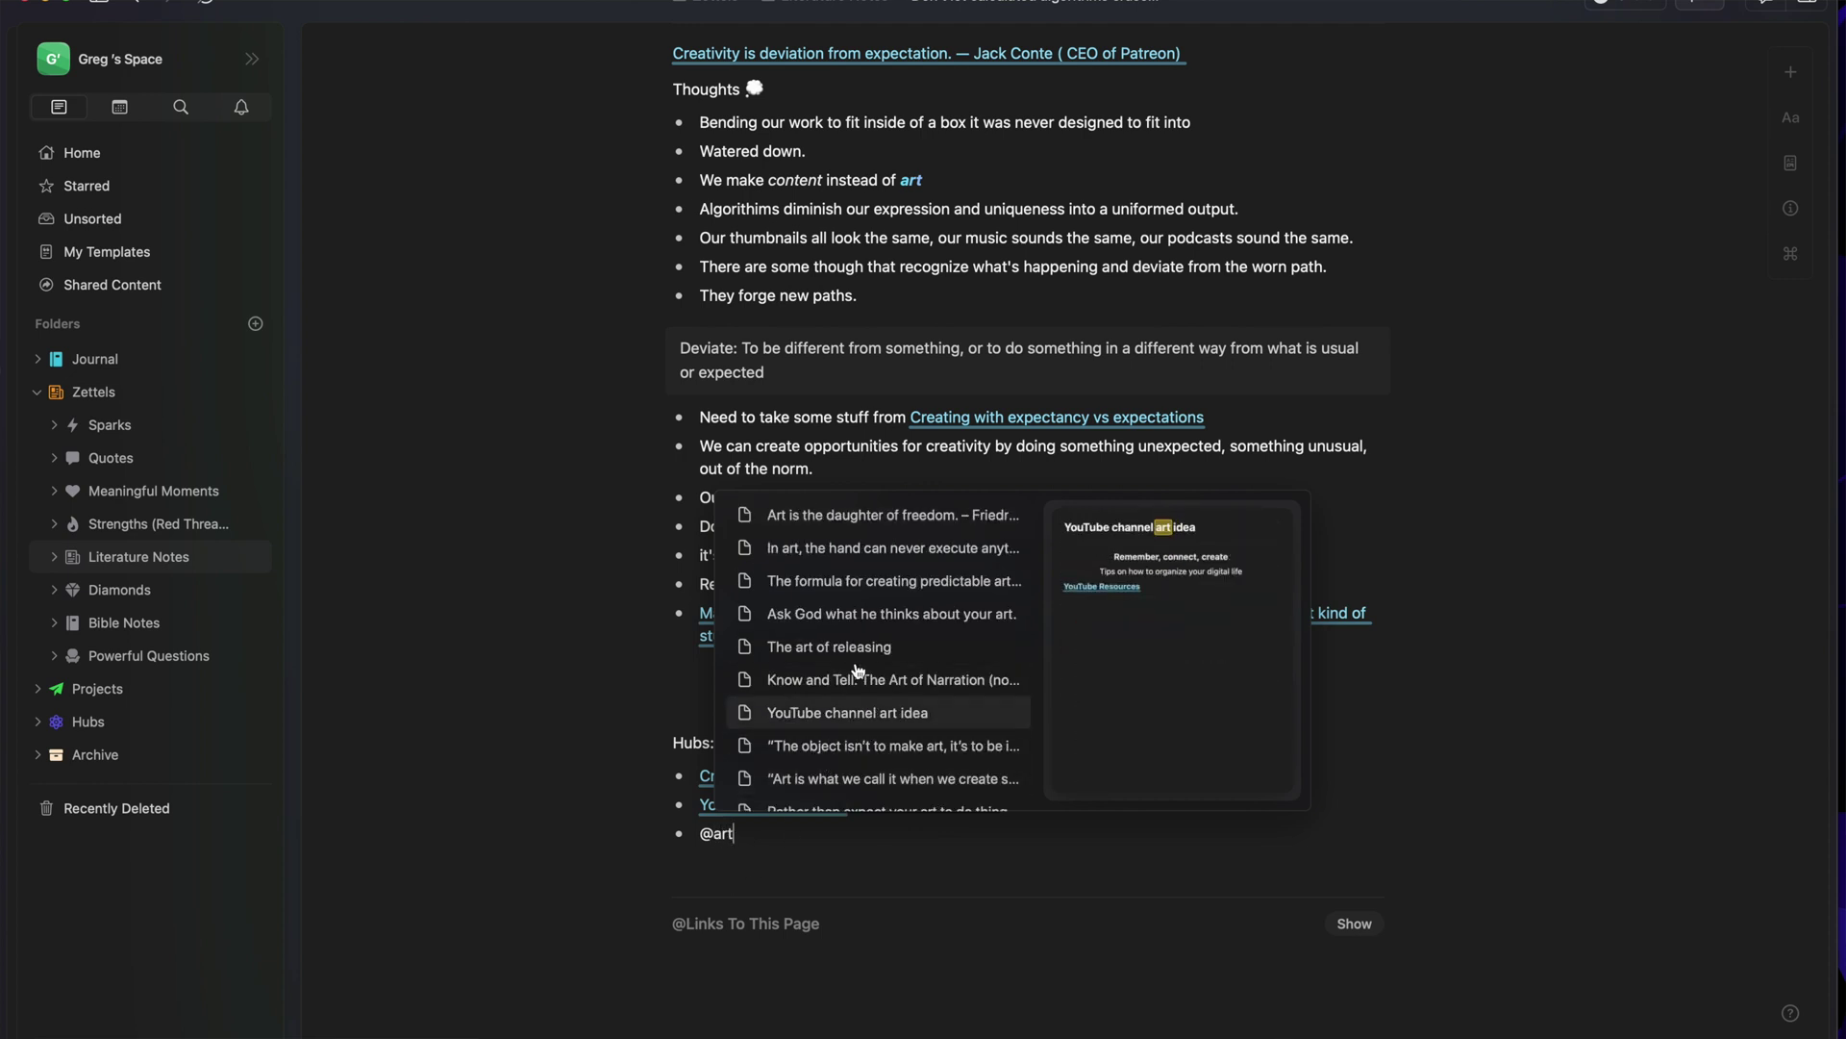
scroll(859, 670, down, 1)
scroll(862, 645, down, 2)
scroll(862, 645, up, 3)
scroll(863, 643, up, 1)
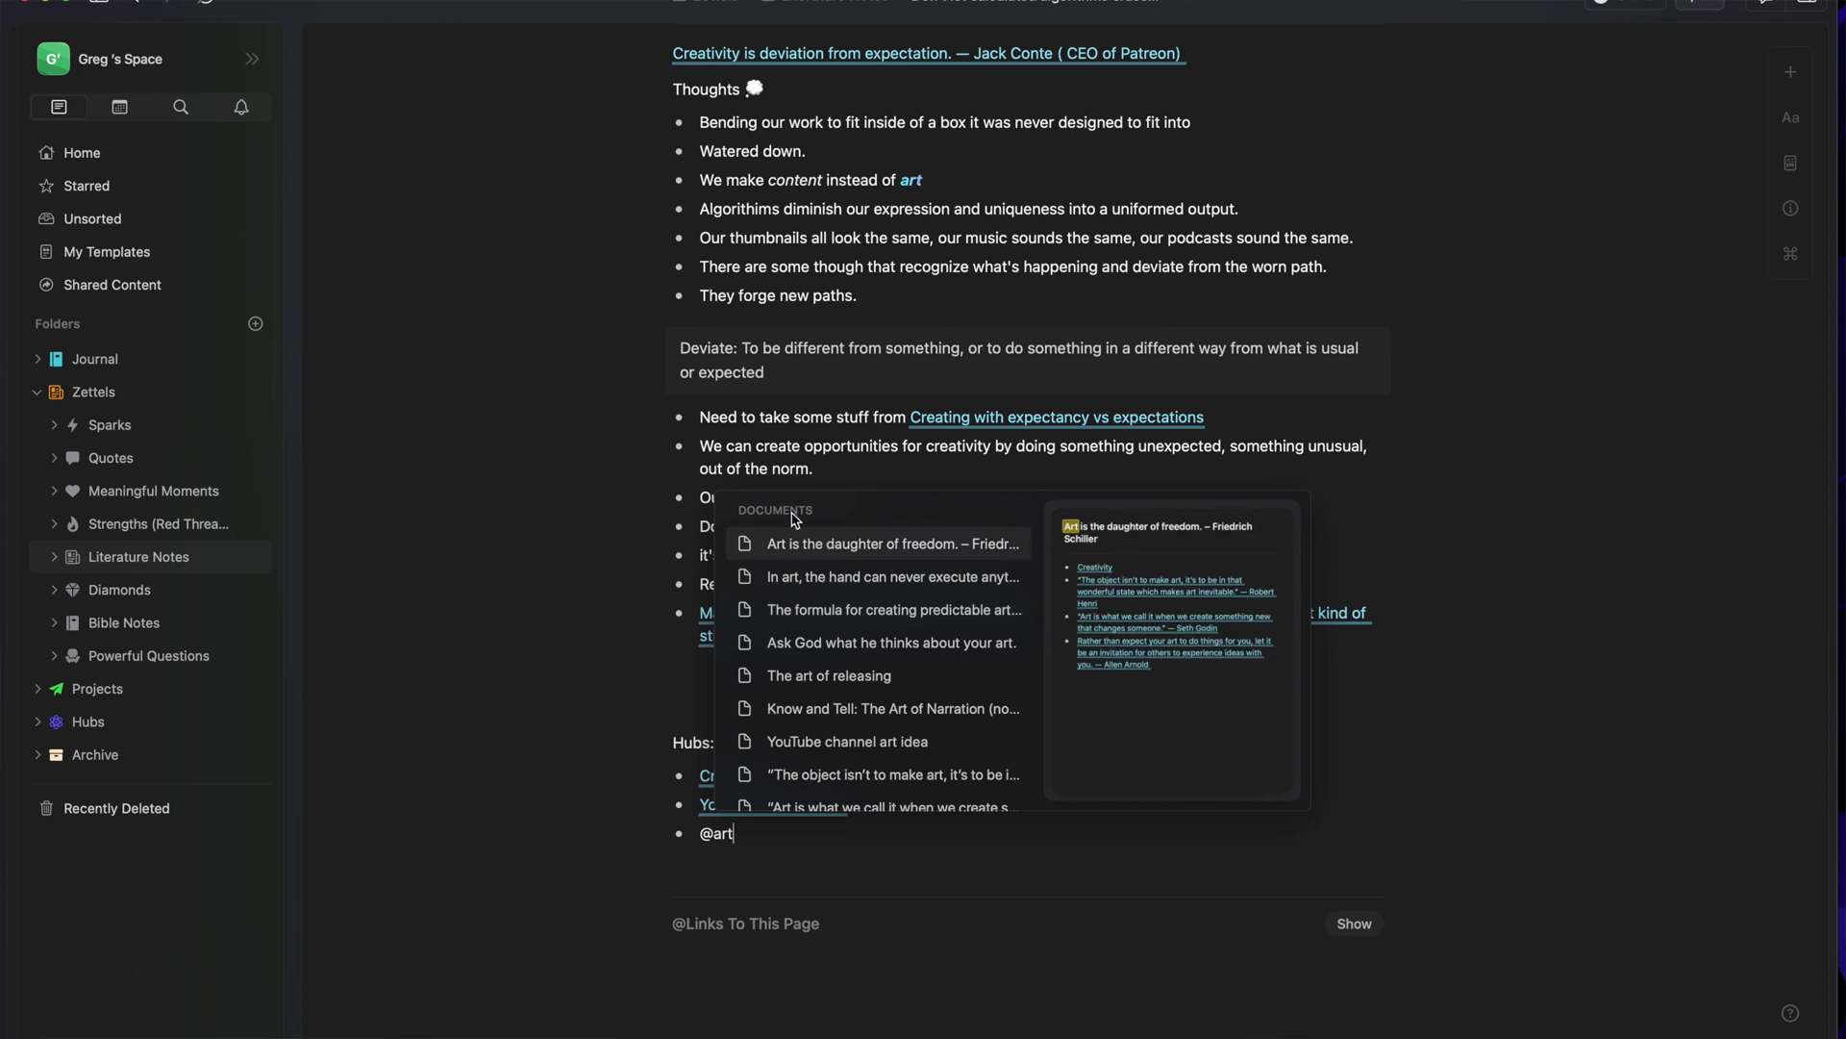
scroll(808, 616, down, 10)
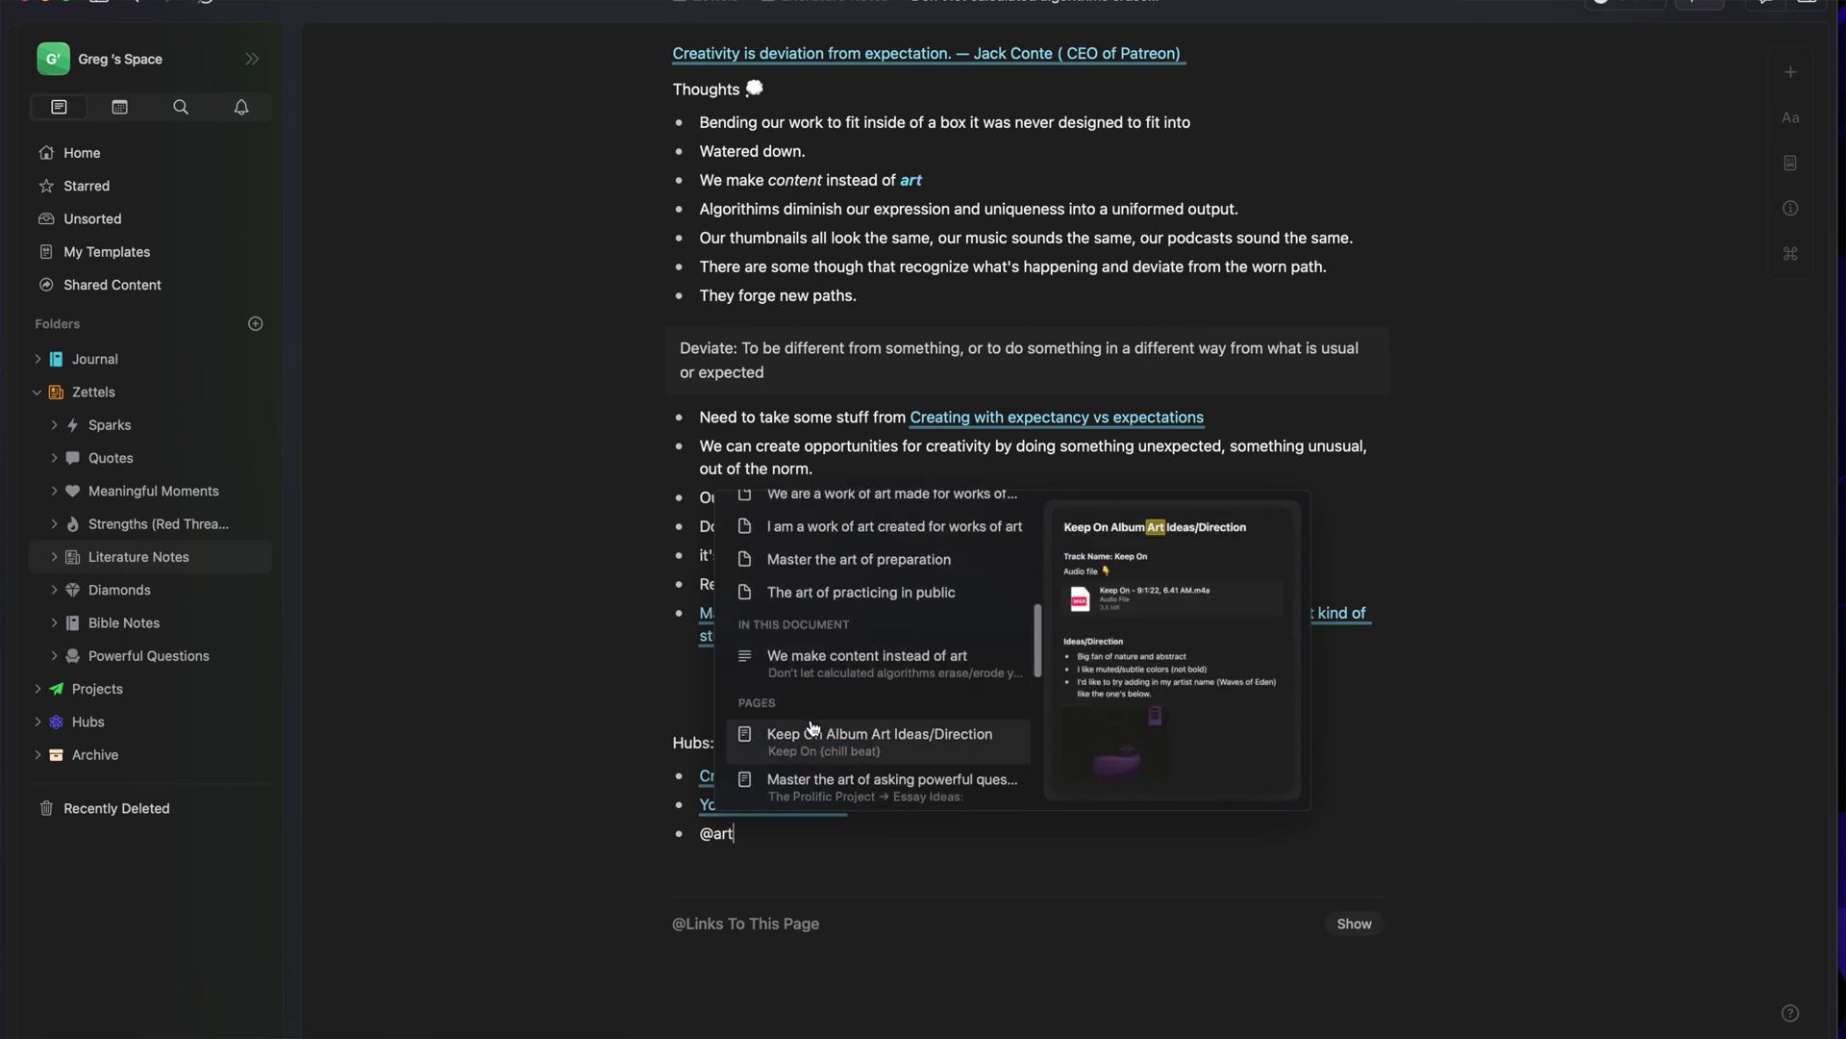
scroll(820, 744, down, 2)
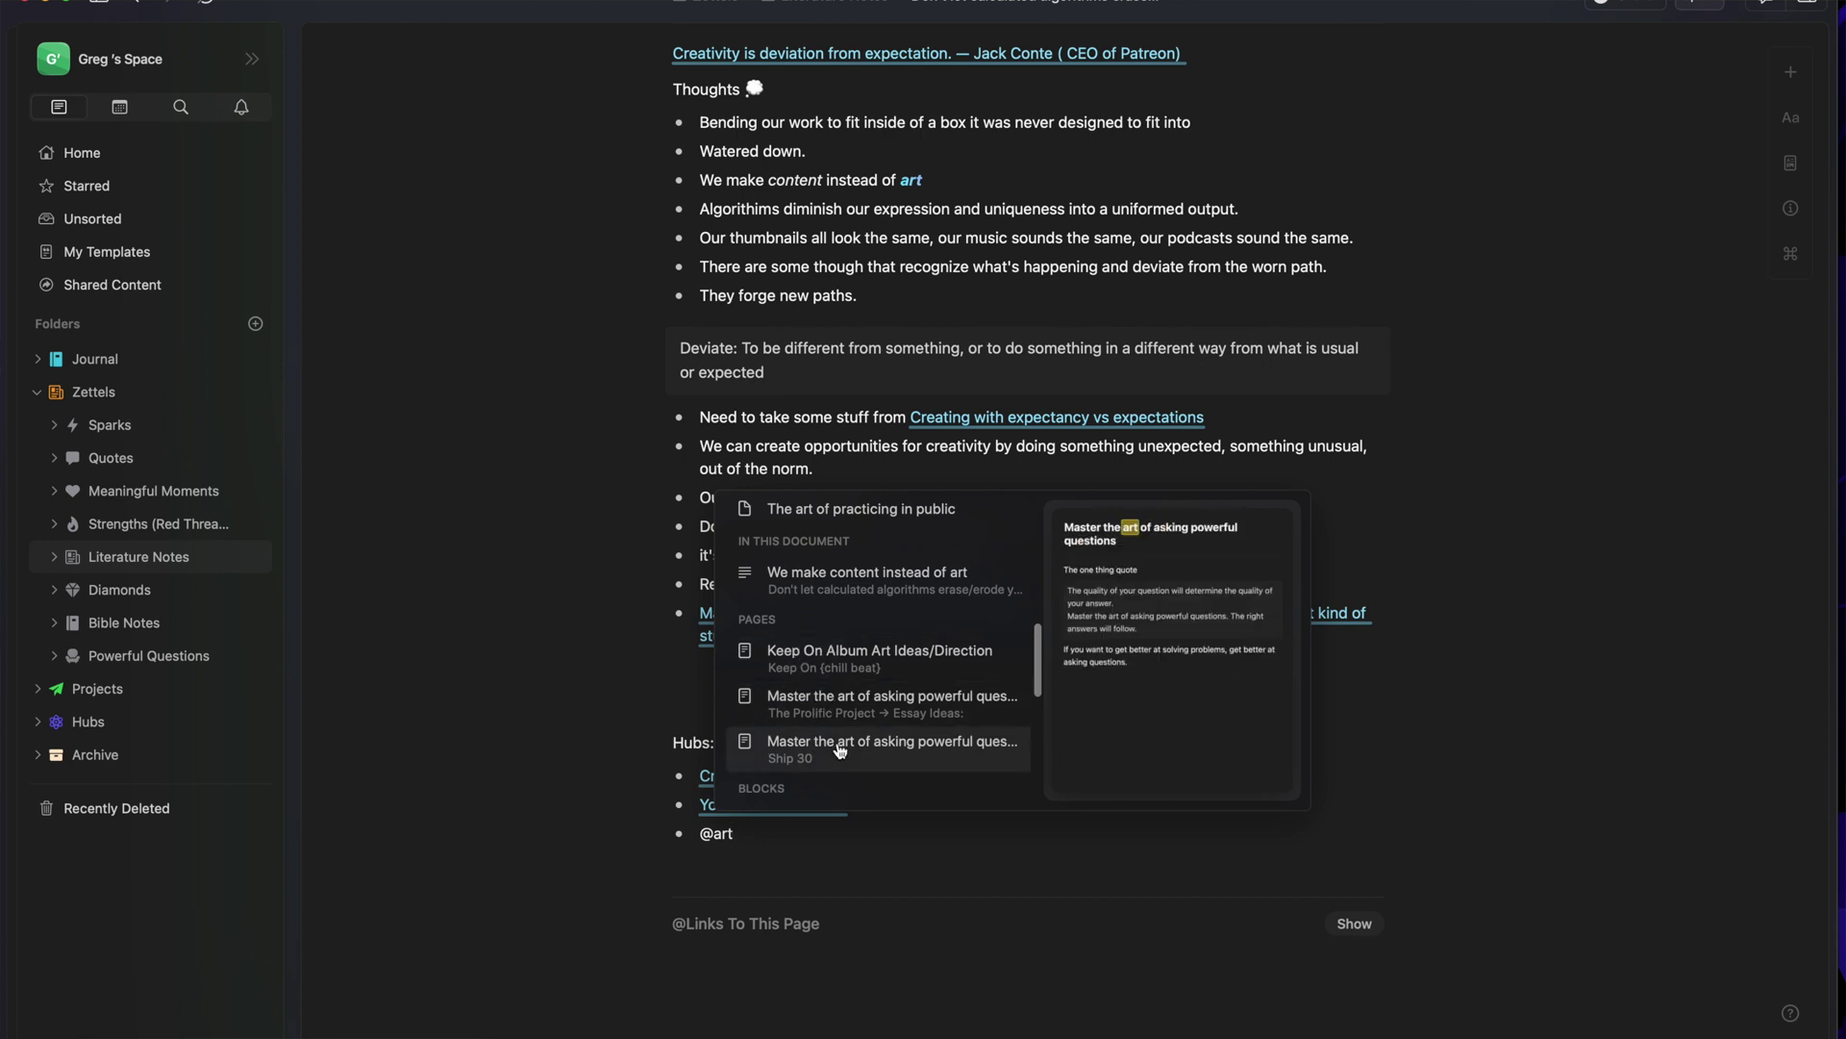
scroll(842, 751, up, 1)
scroll(843, 751, down, 5)
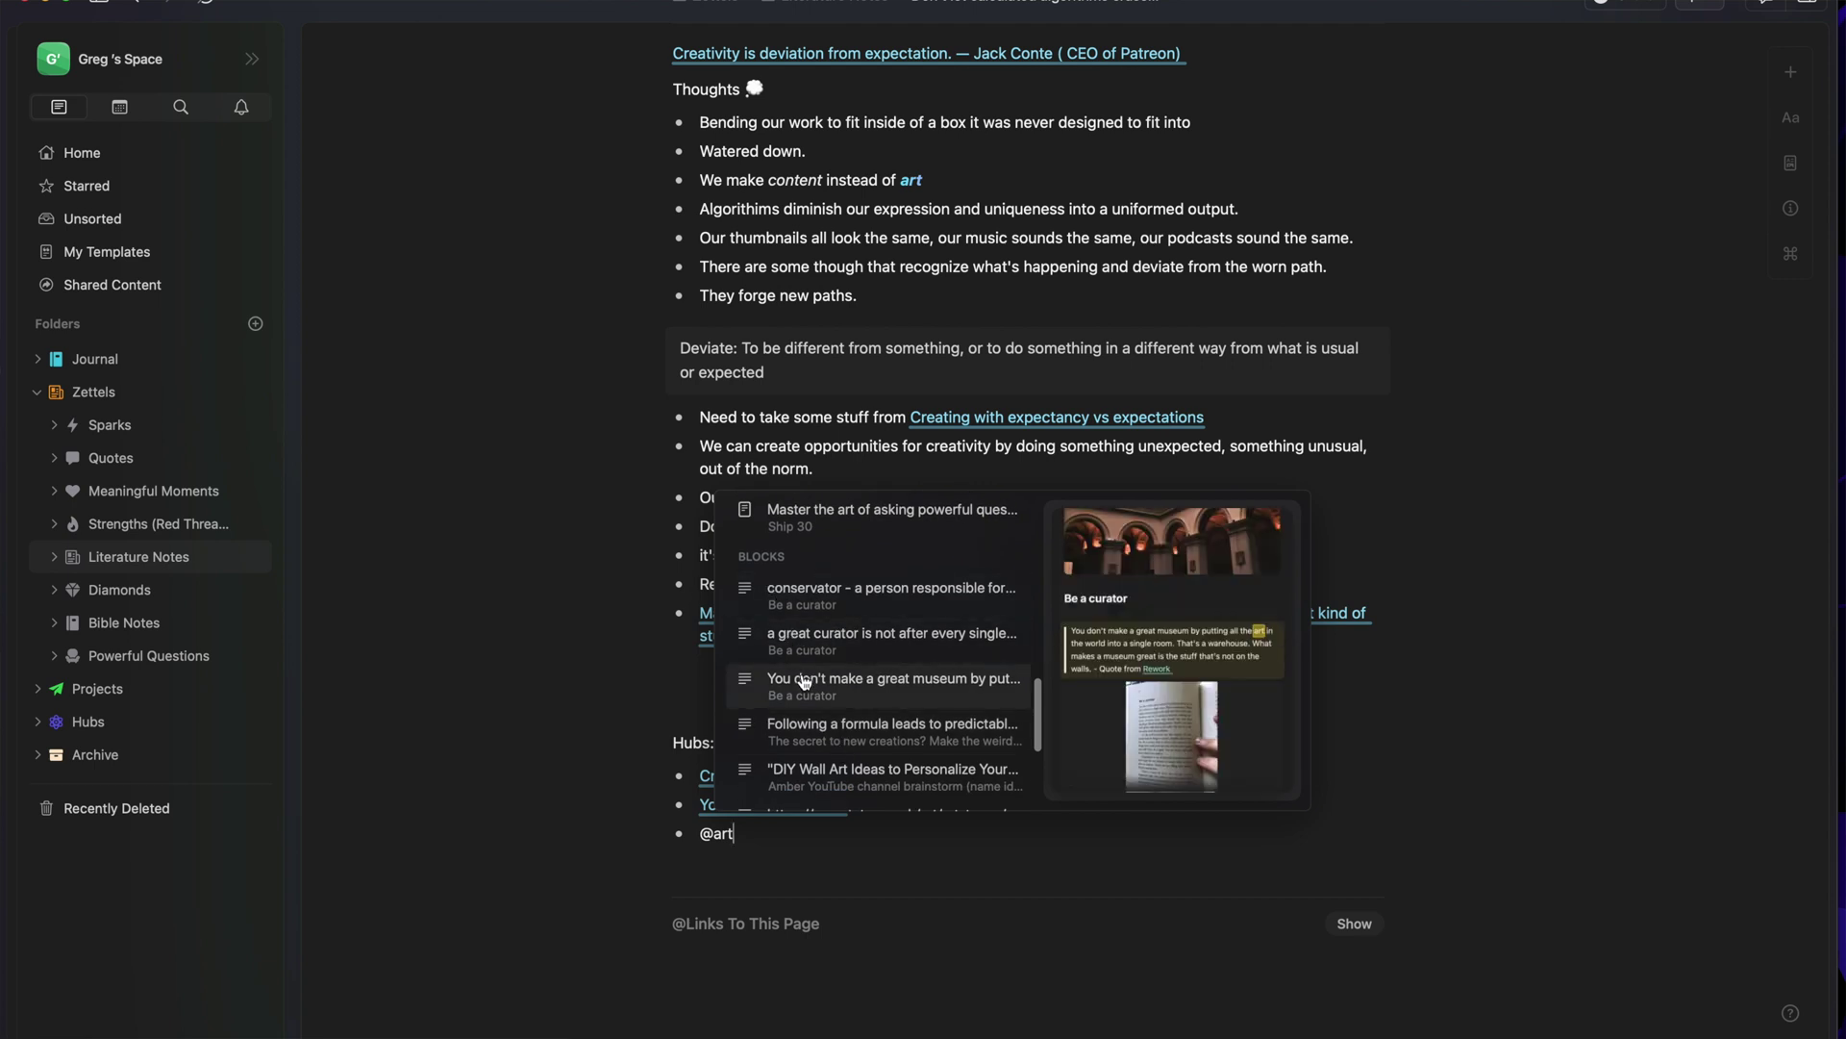
scroll(806, 686, down, 3)
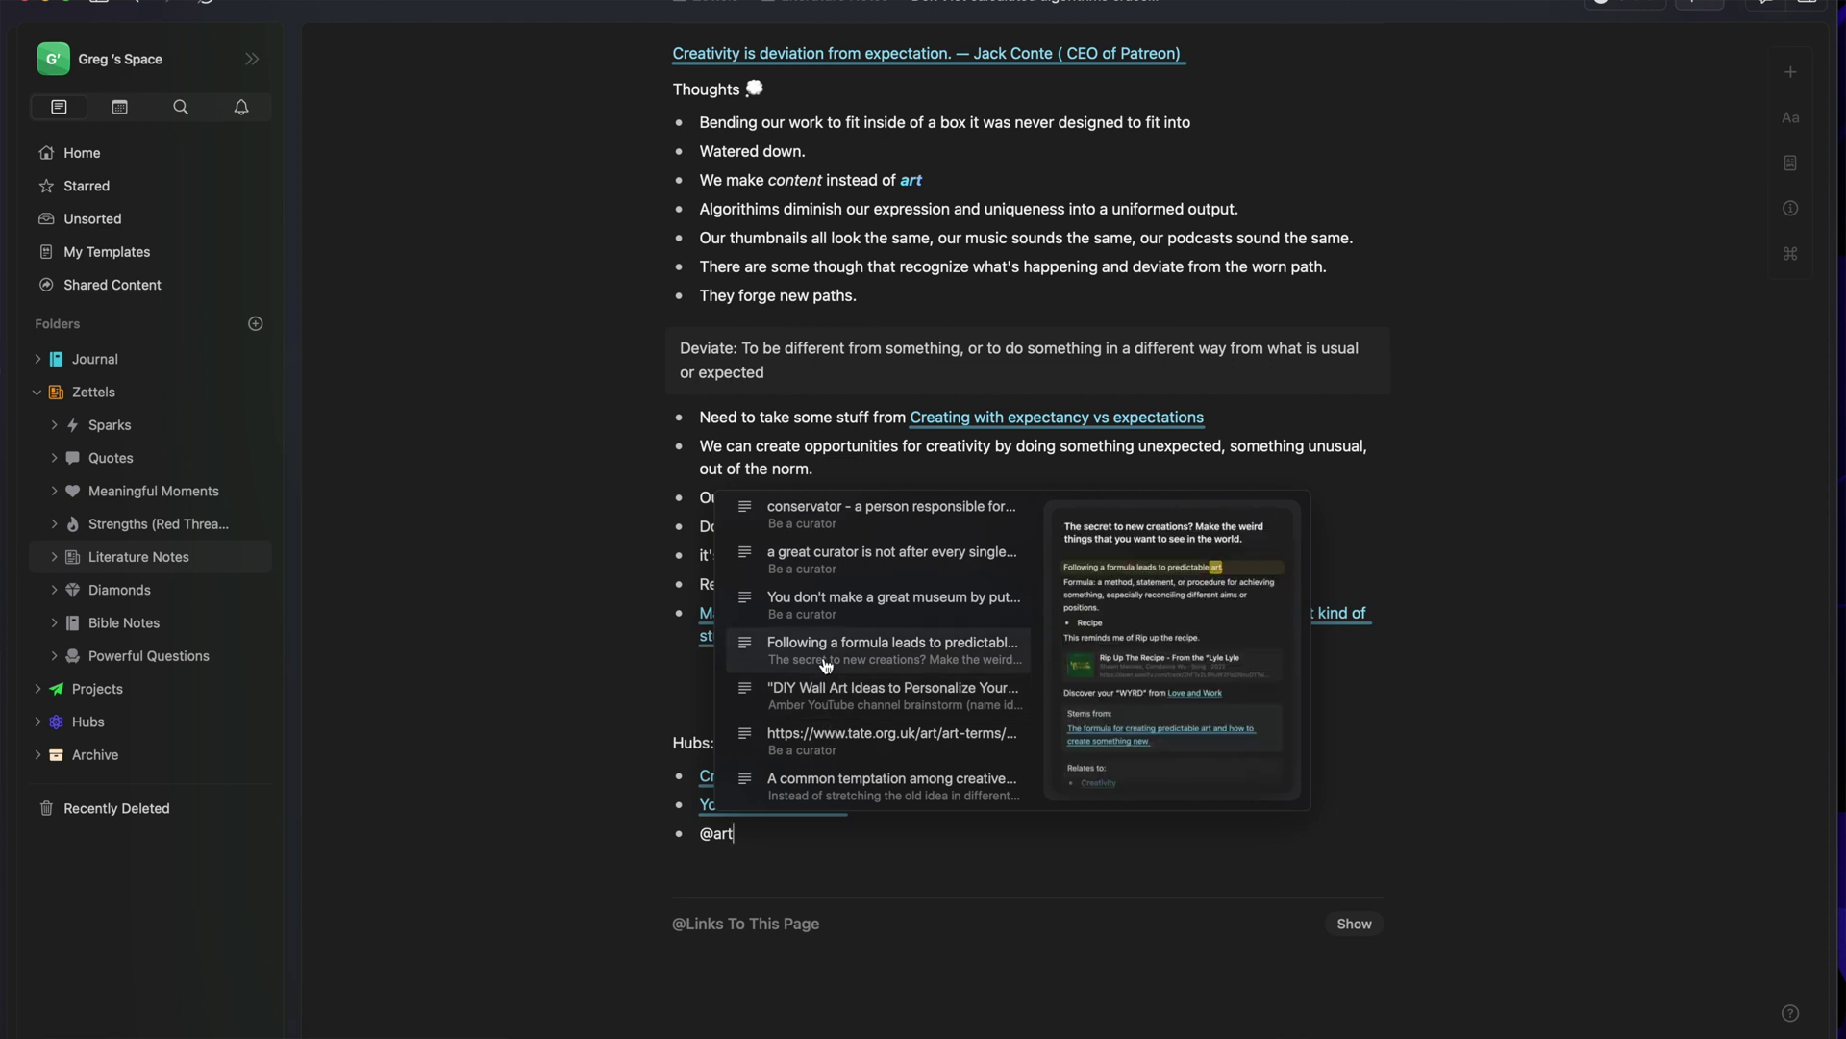
scroll(823, 650, down, 2)
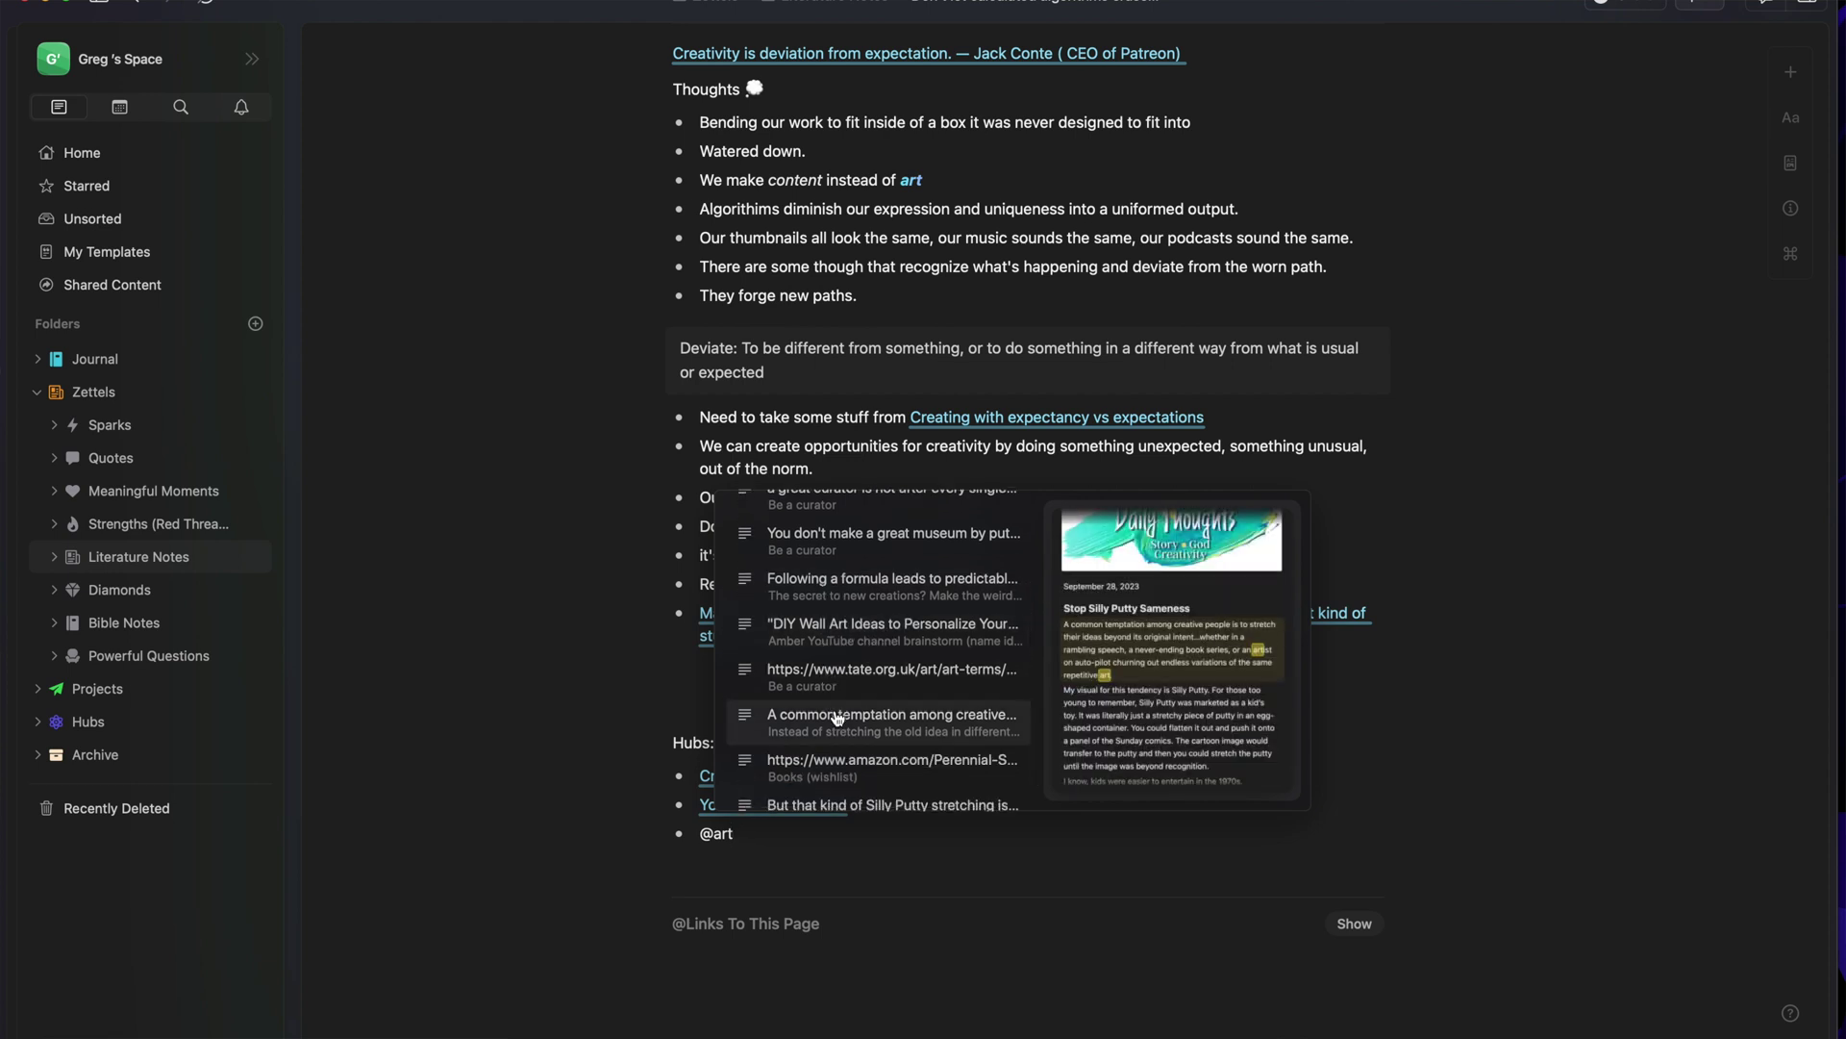
scroll(836, 719, down, 1)
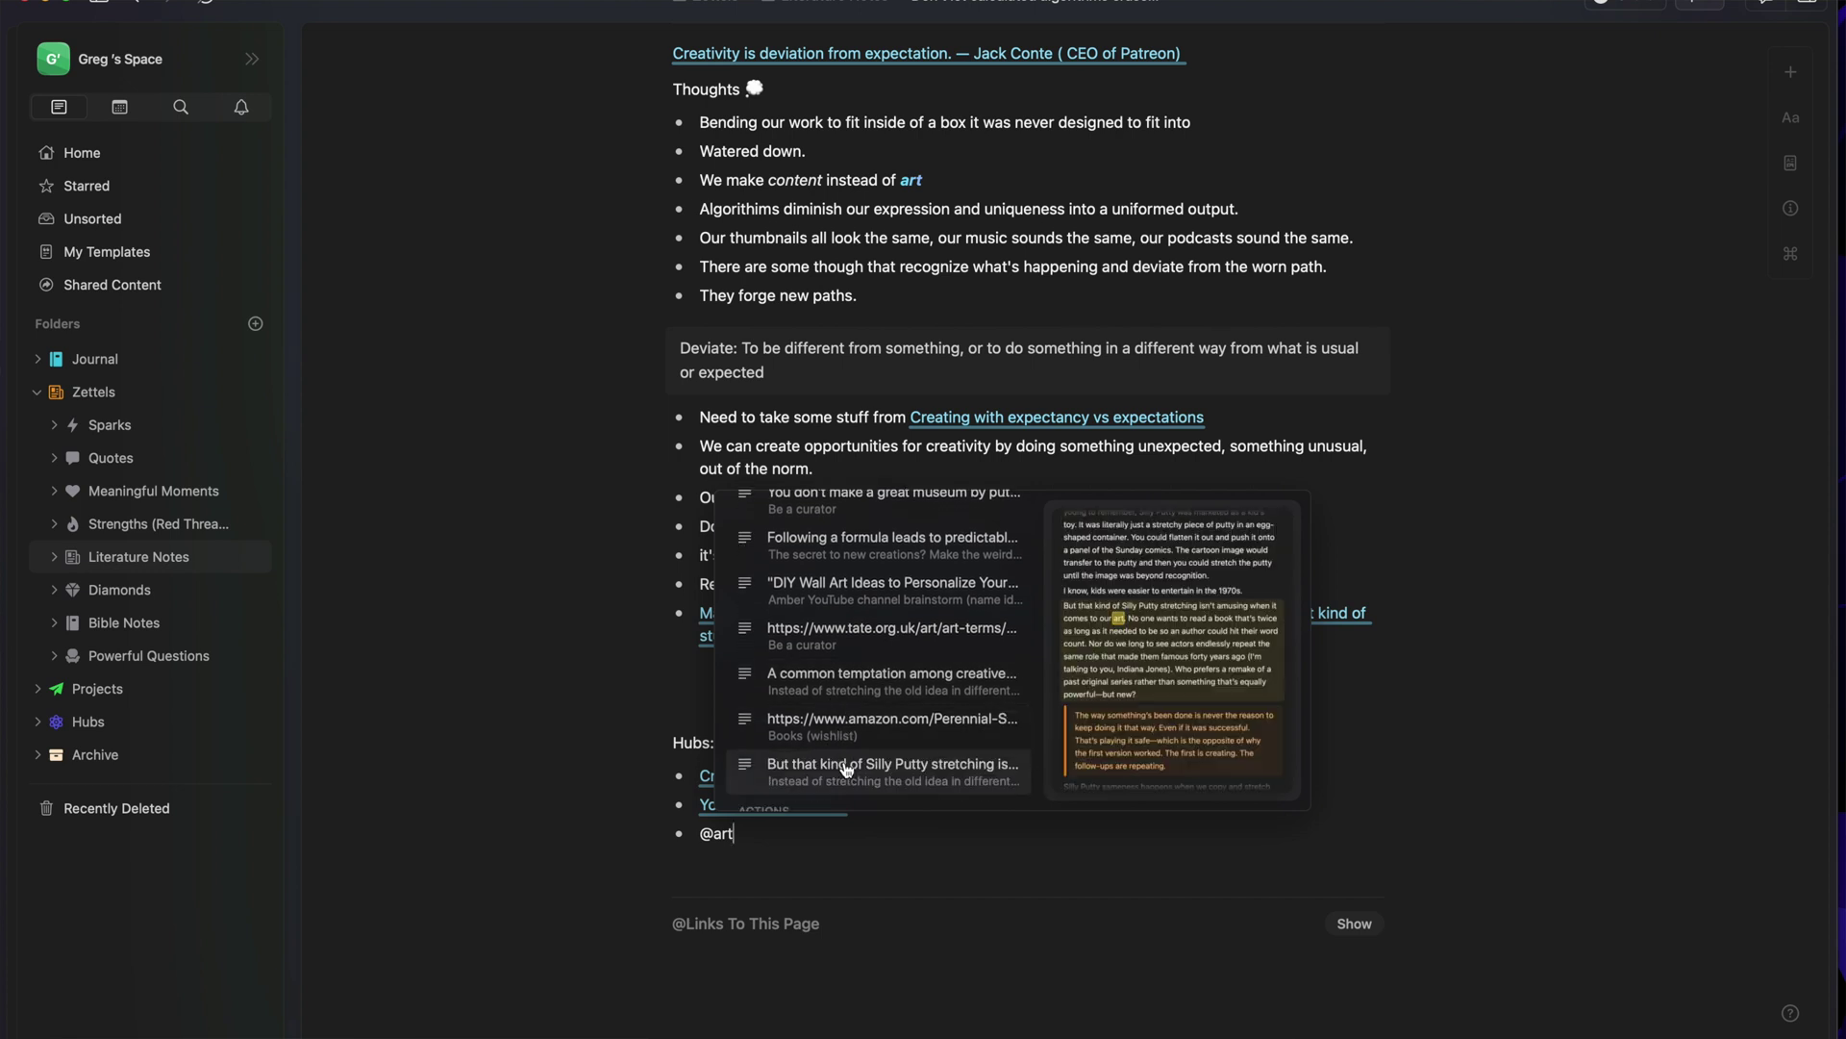
scroll(846, 731, up, 3)
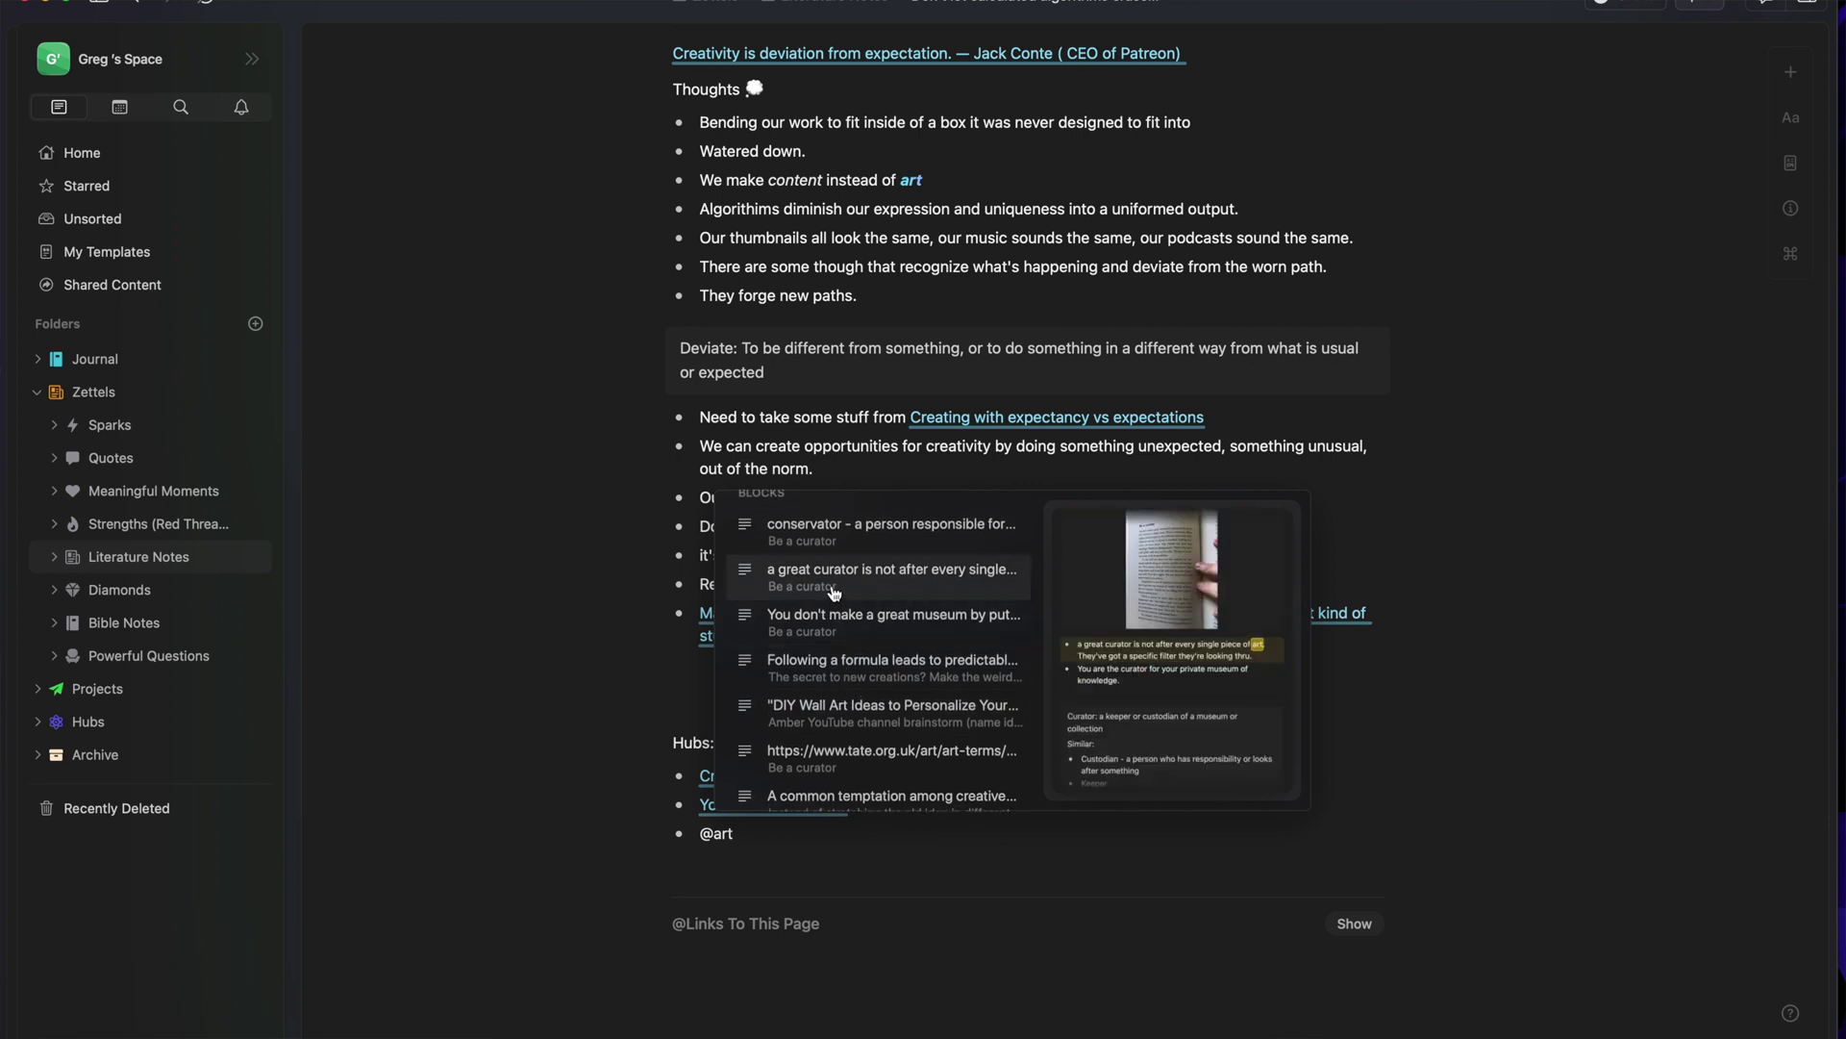
scroll(846, 556, up, 1)
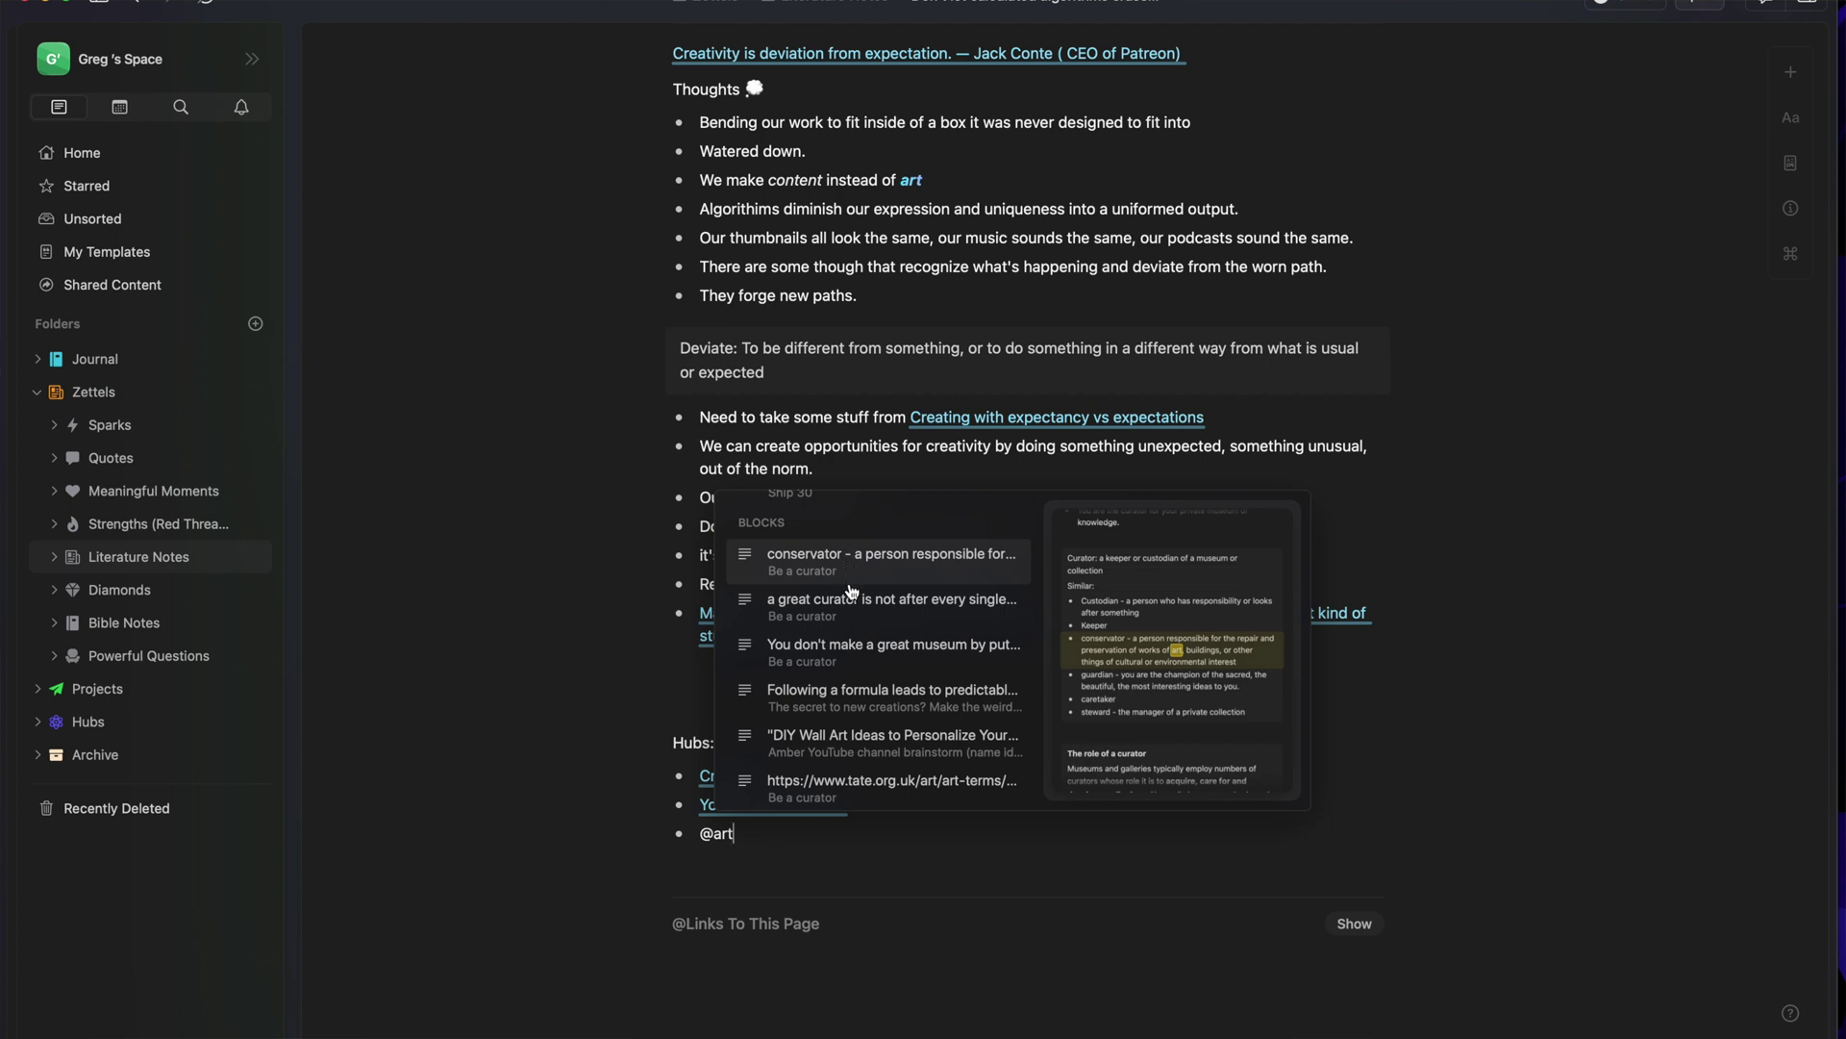
scroll(851, 590, up, 2)
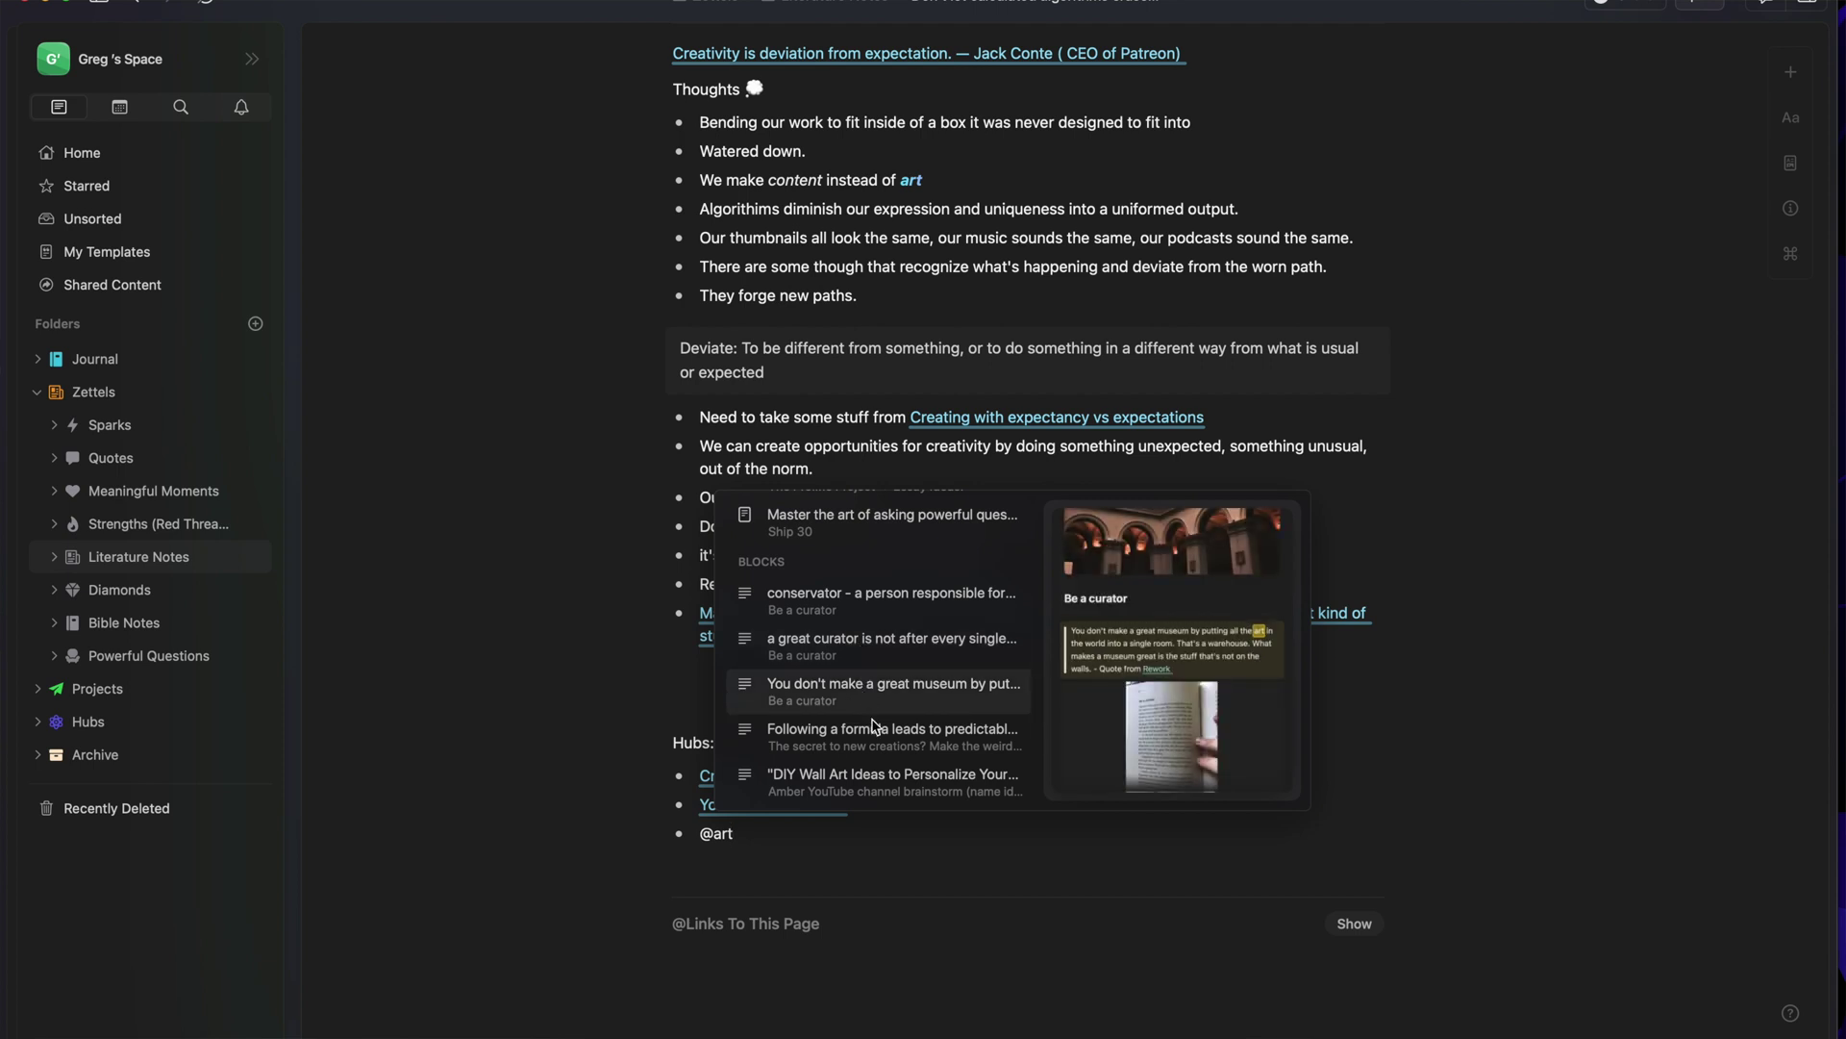
scroll(875, 728, up, 3)
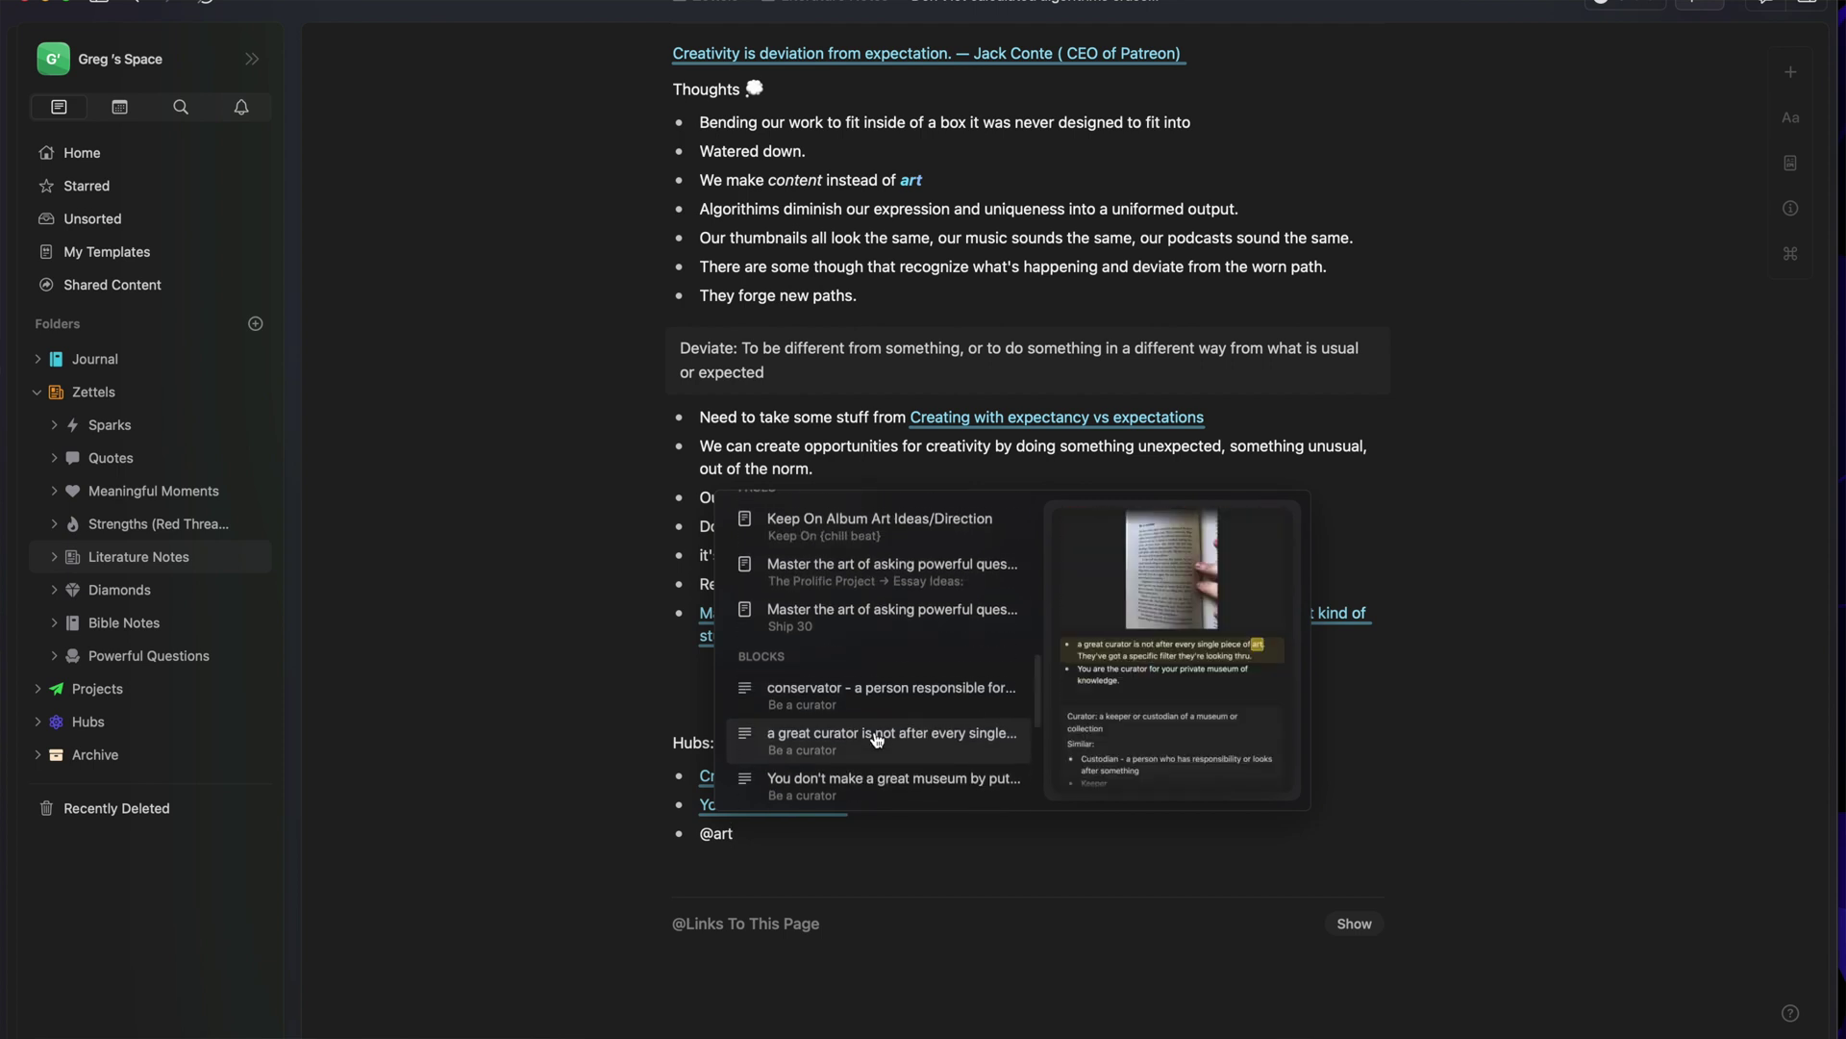
scroll(878, 739, up, 8)
scroll(845, 633, up, 1)
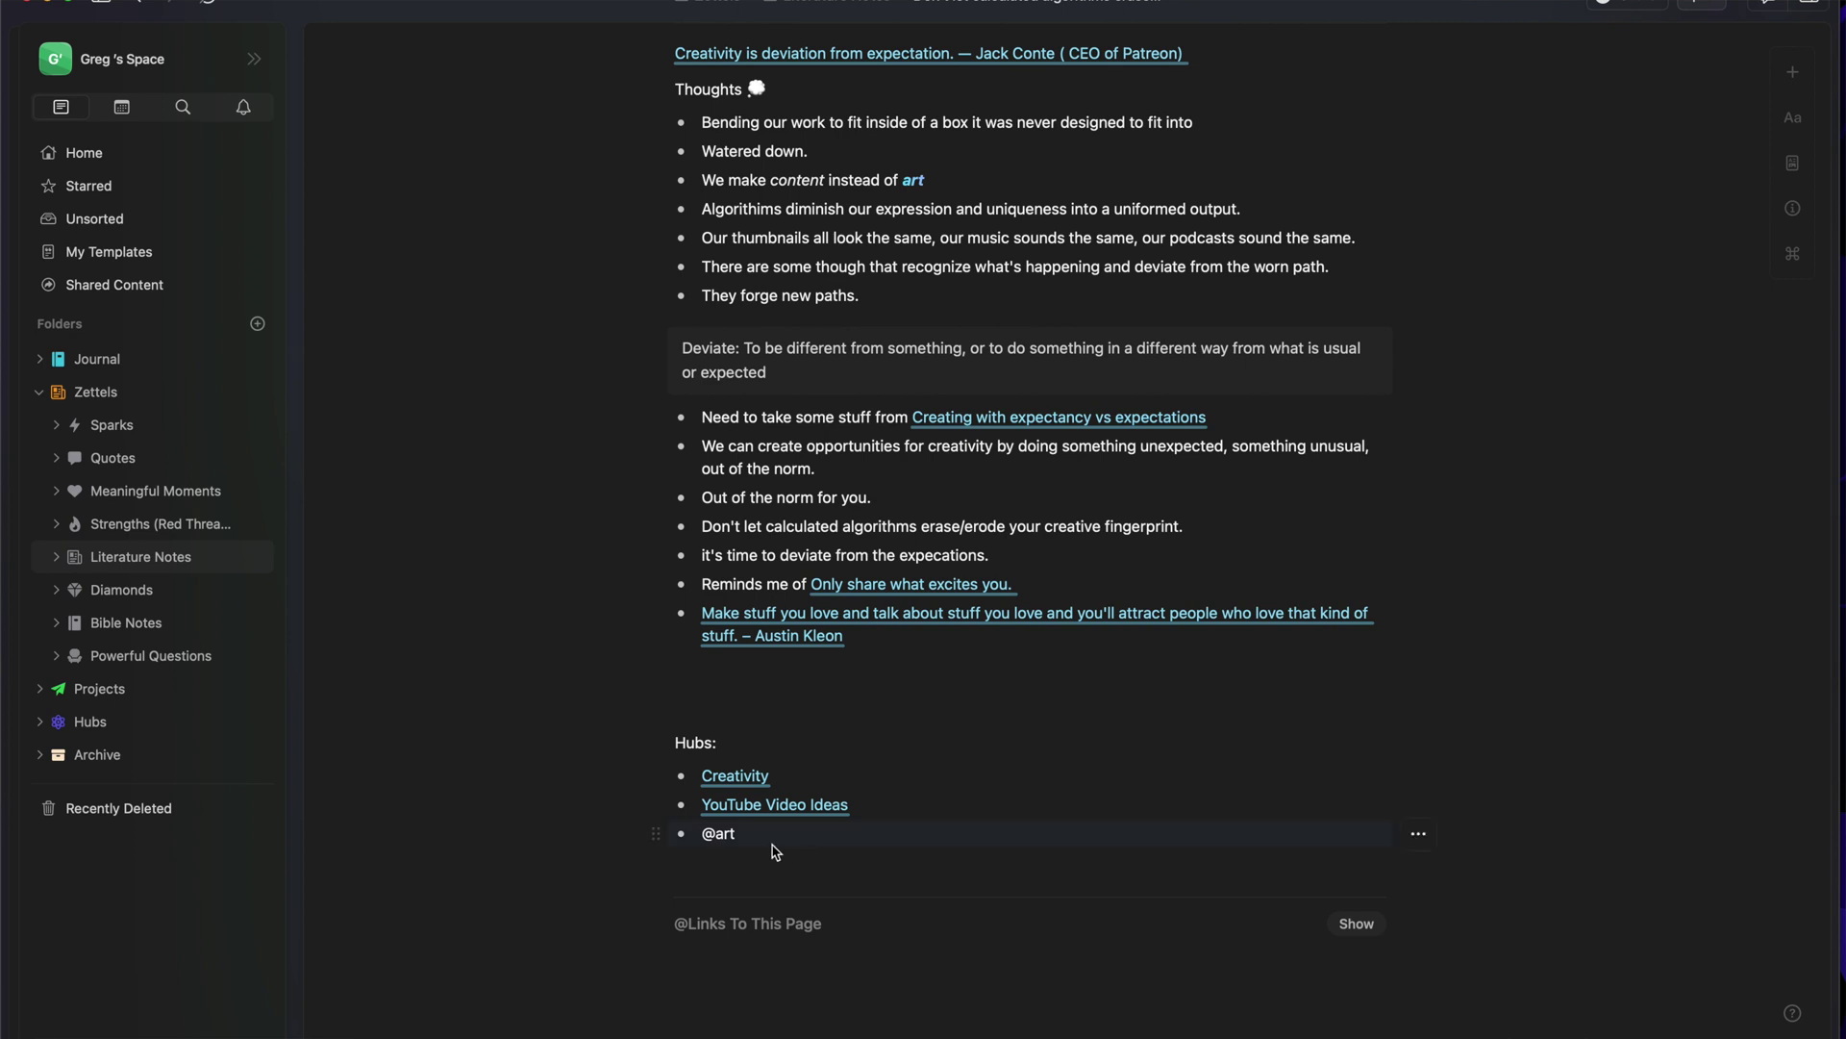
Link 'The formula for creating predictable art…' in the third Hubs bullet and open that note
key(BackSpace)
key(BackSpace)
key(BackSpace)
key(BackSpace)
text(@art)
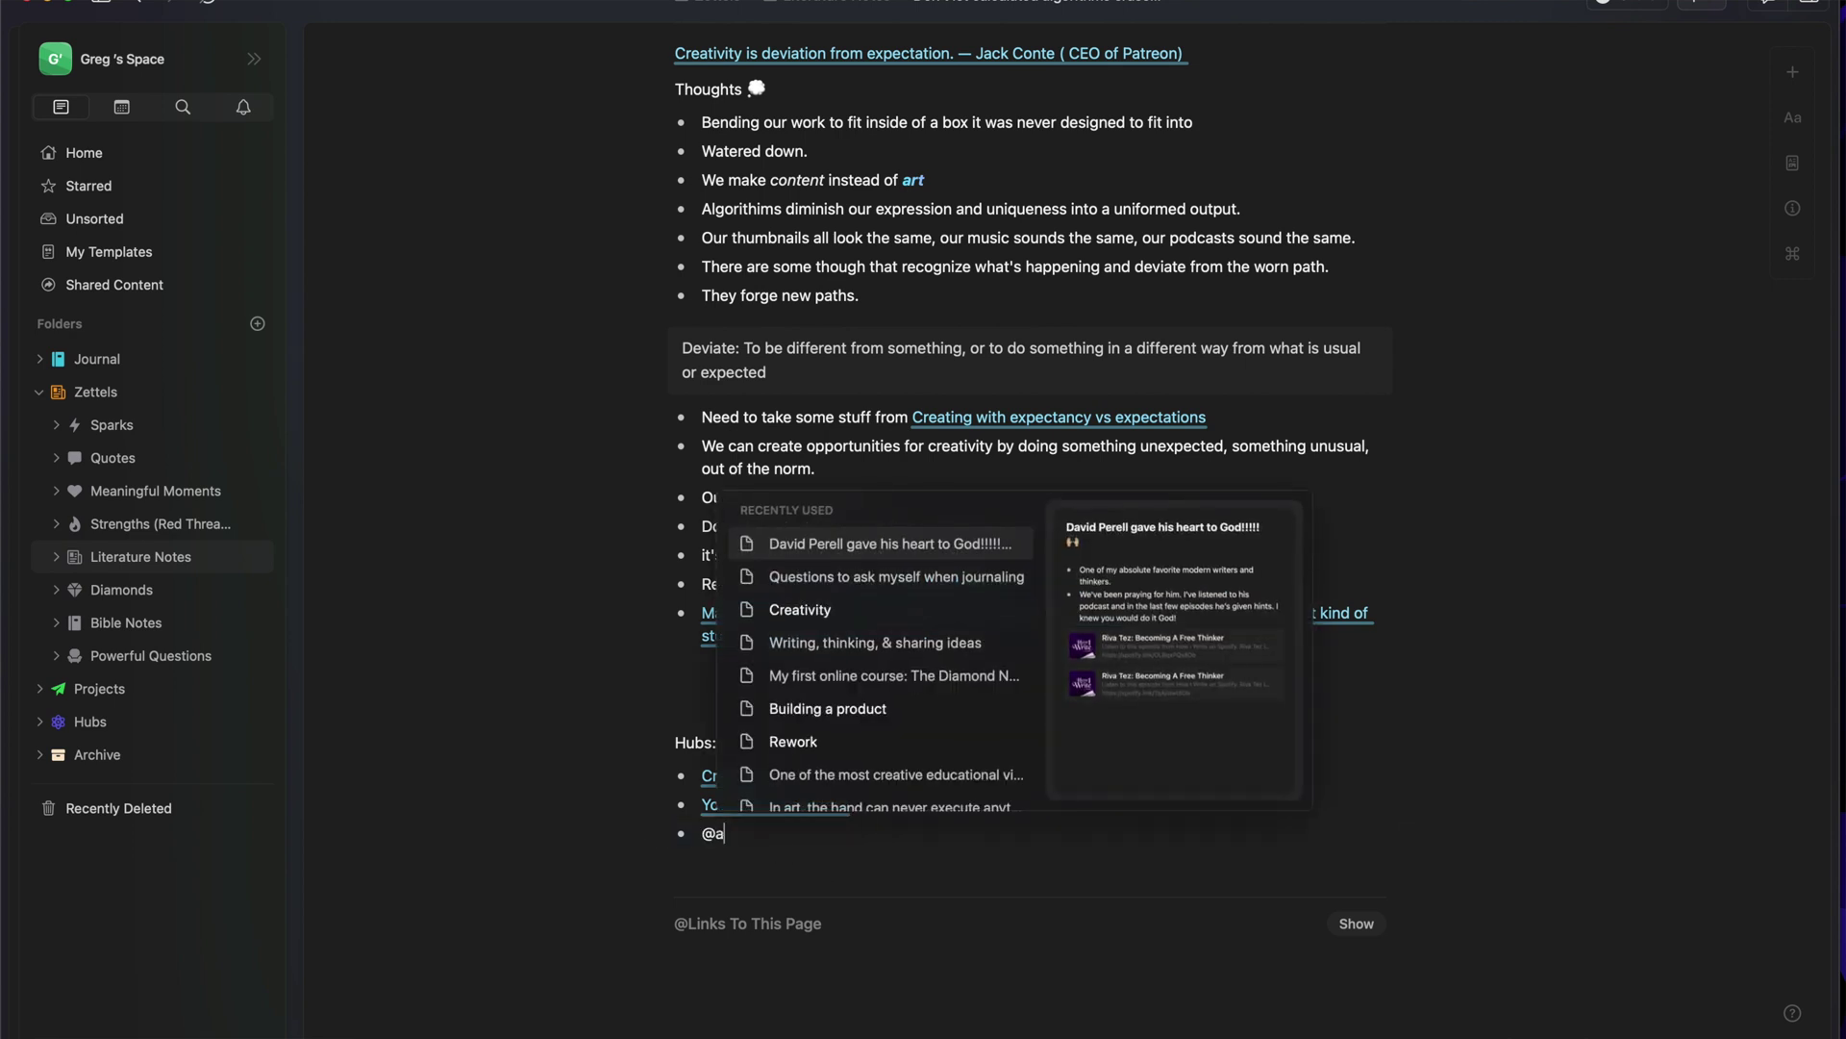
click(855, 626)
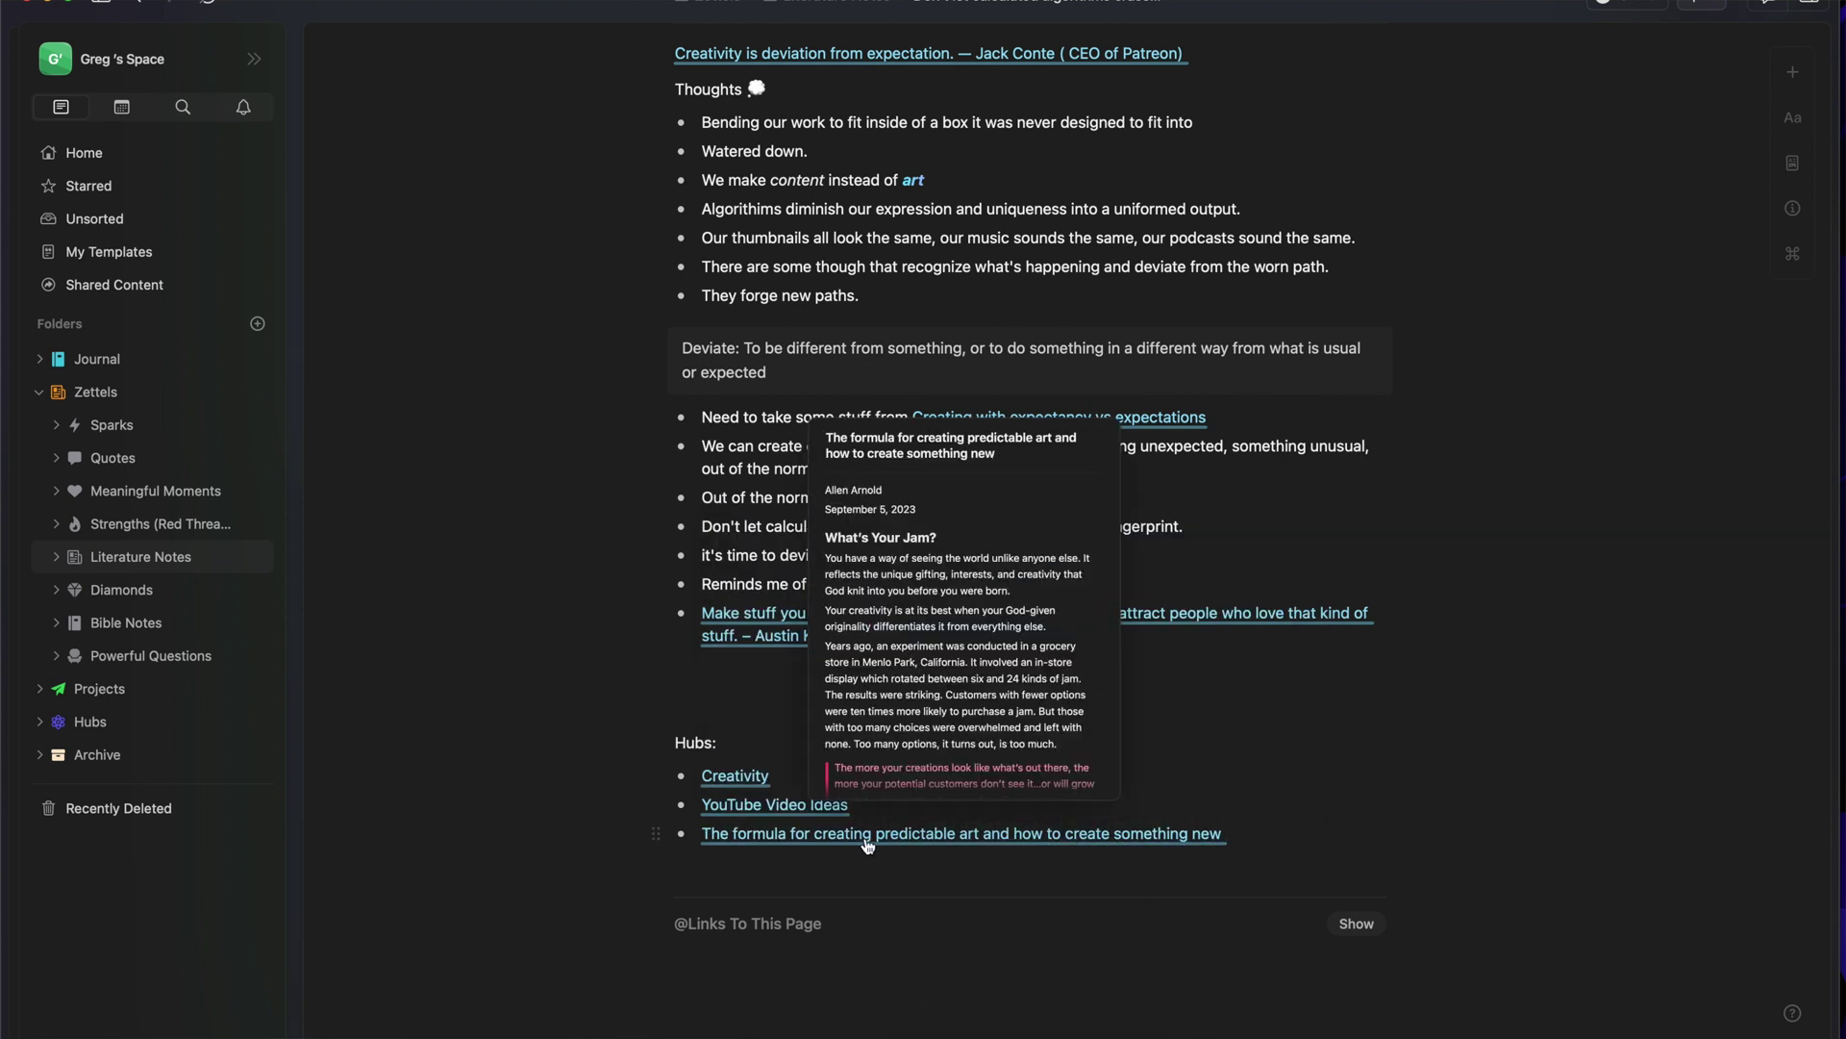
click(904, 835)
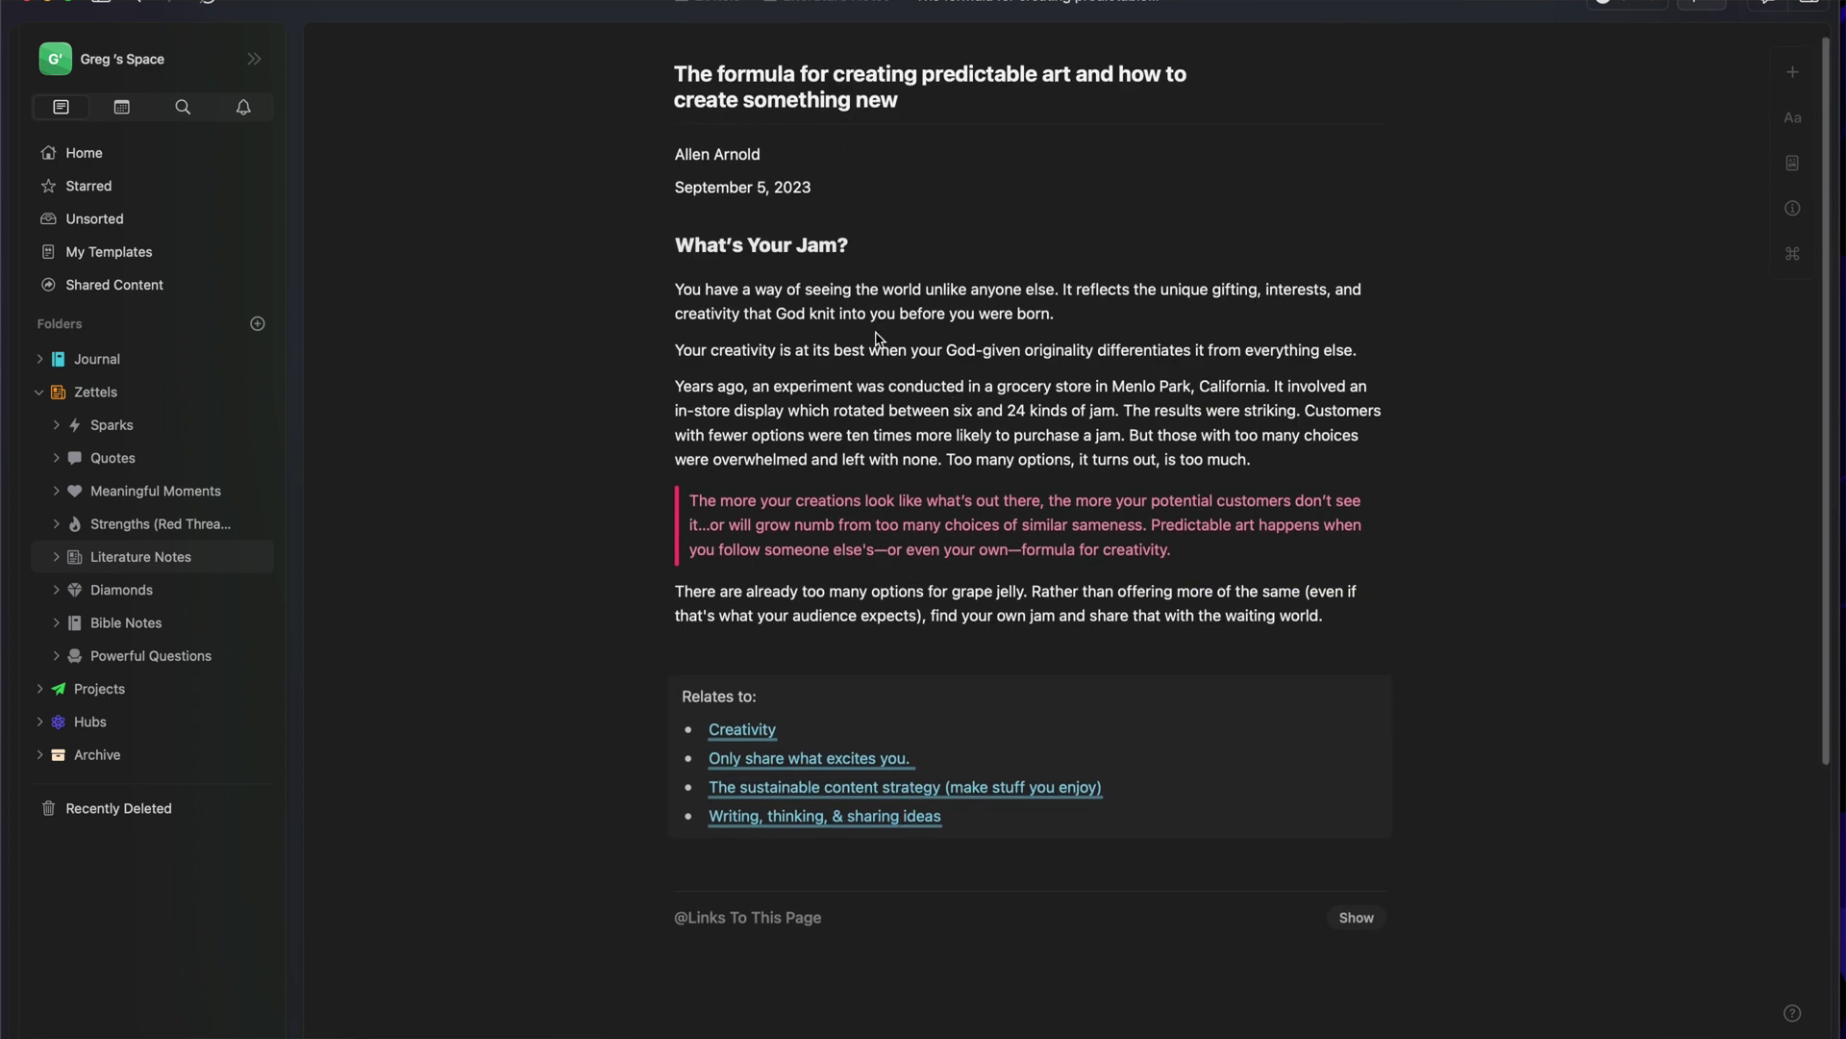
Expand the predictable art note's Links To This Page to reveal its two backlinks
scroll(878, 338, down, 4)
scroll(878, 340, down, 1)
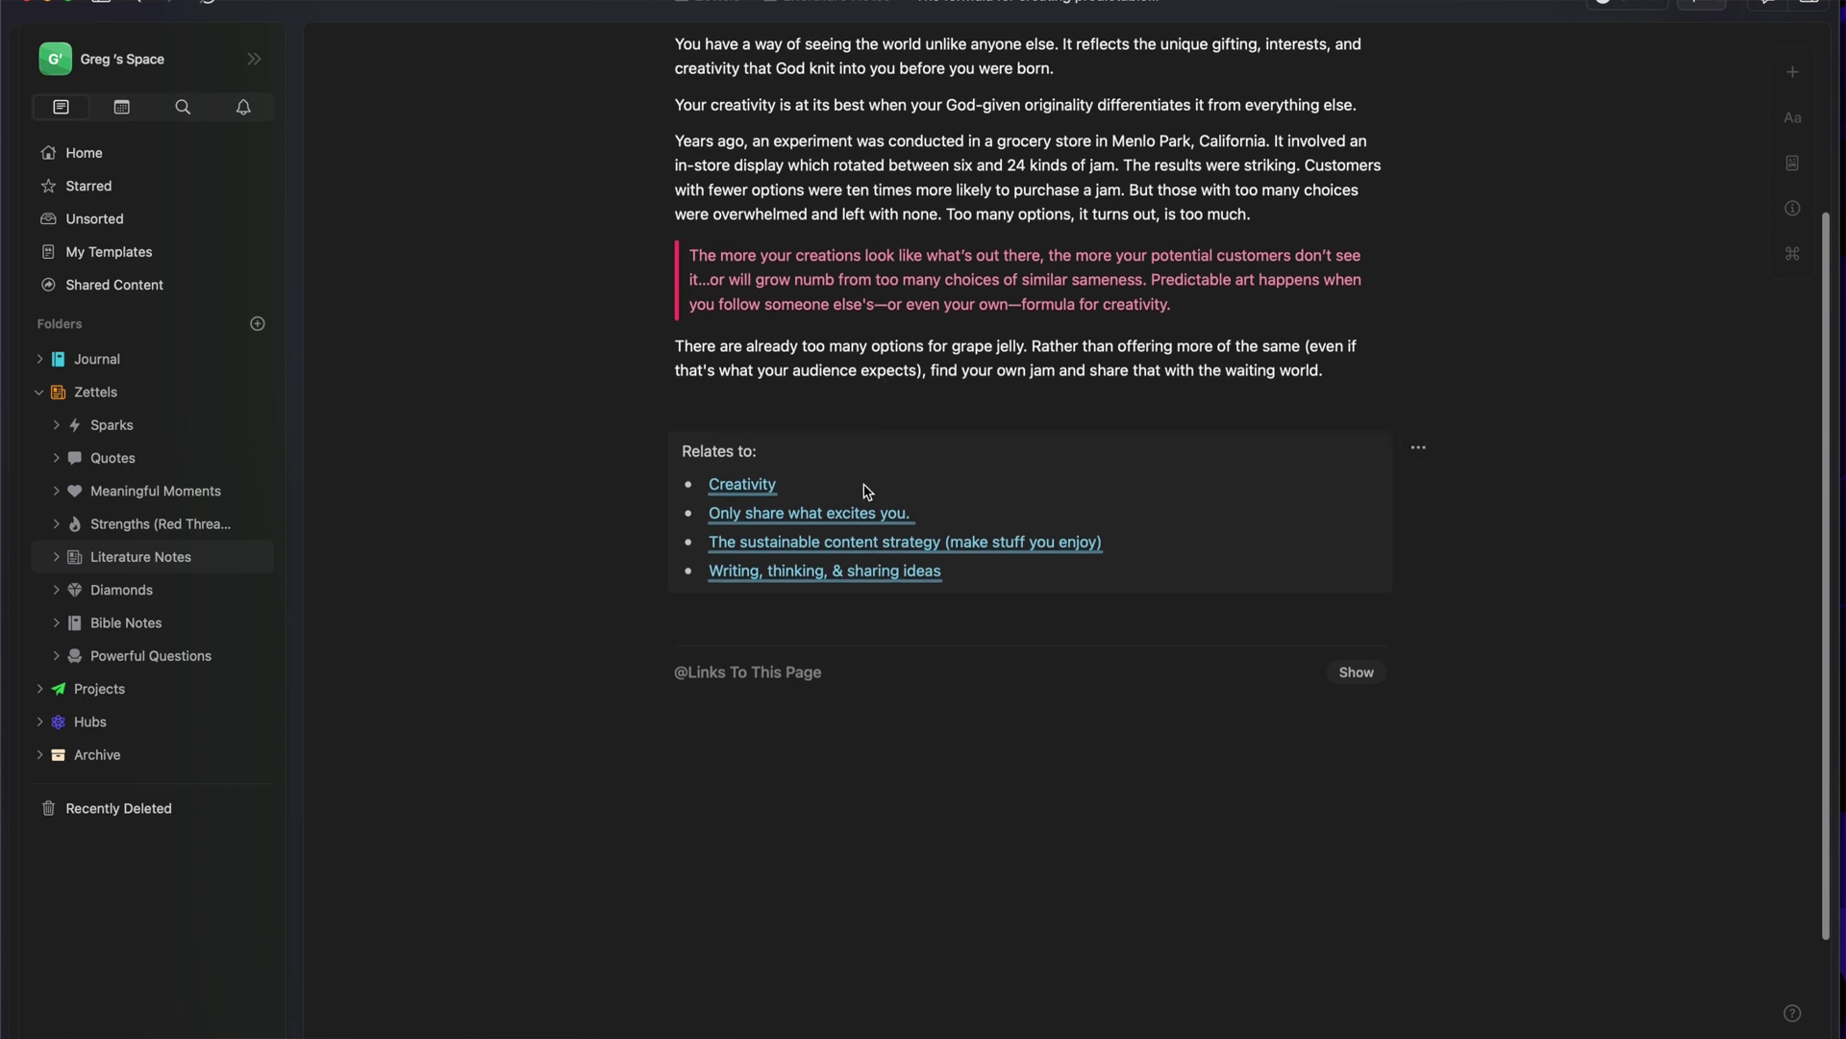
scroll(866, 459, up, 1)
scroll(865, 458, up, 1)
scroll(852, 508, down, 2)
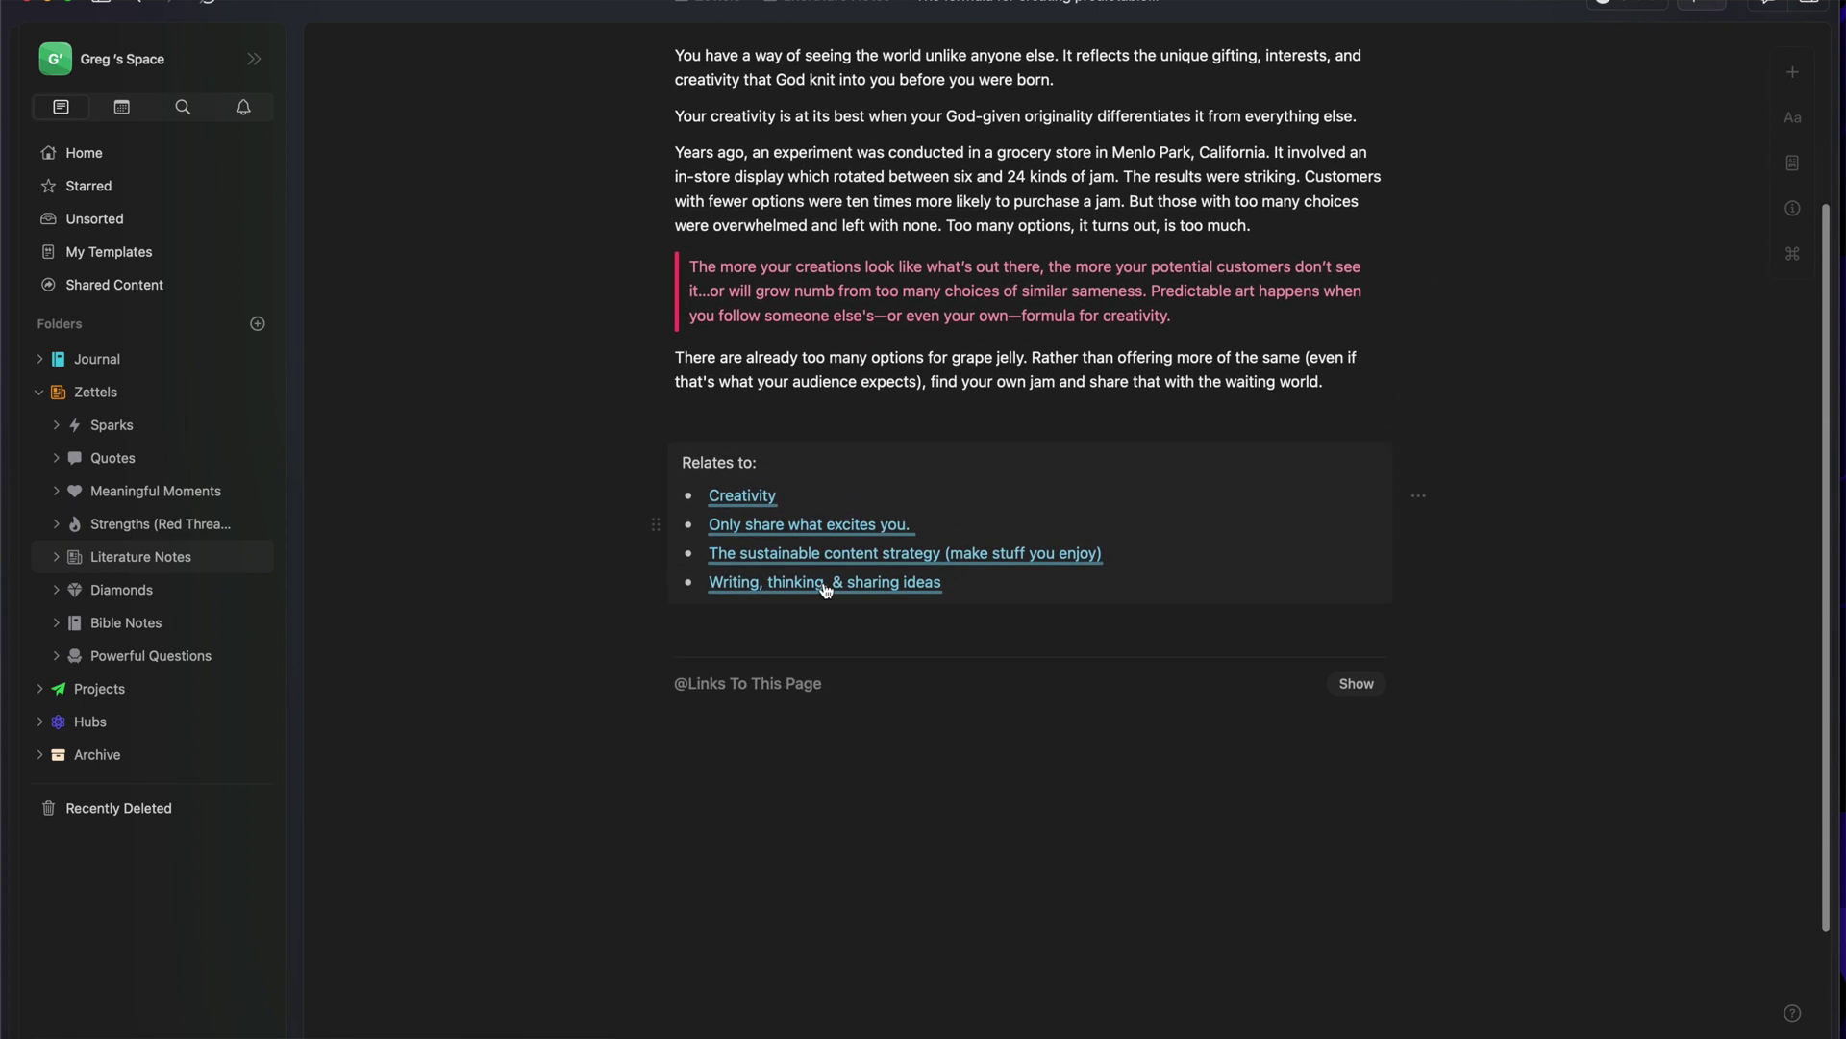
click(748, 693)
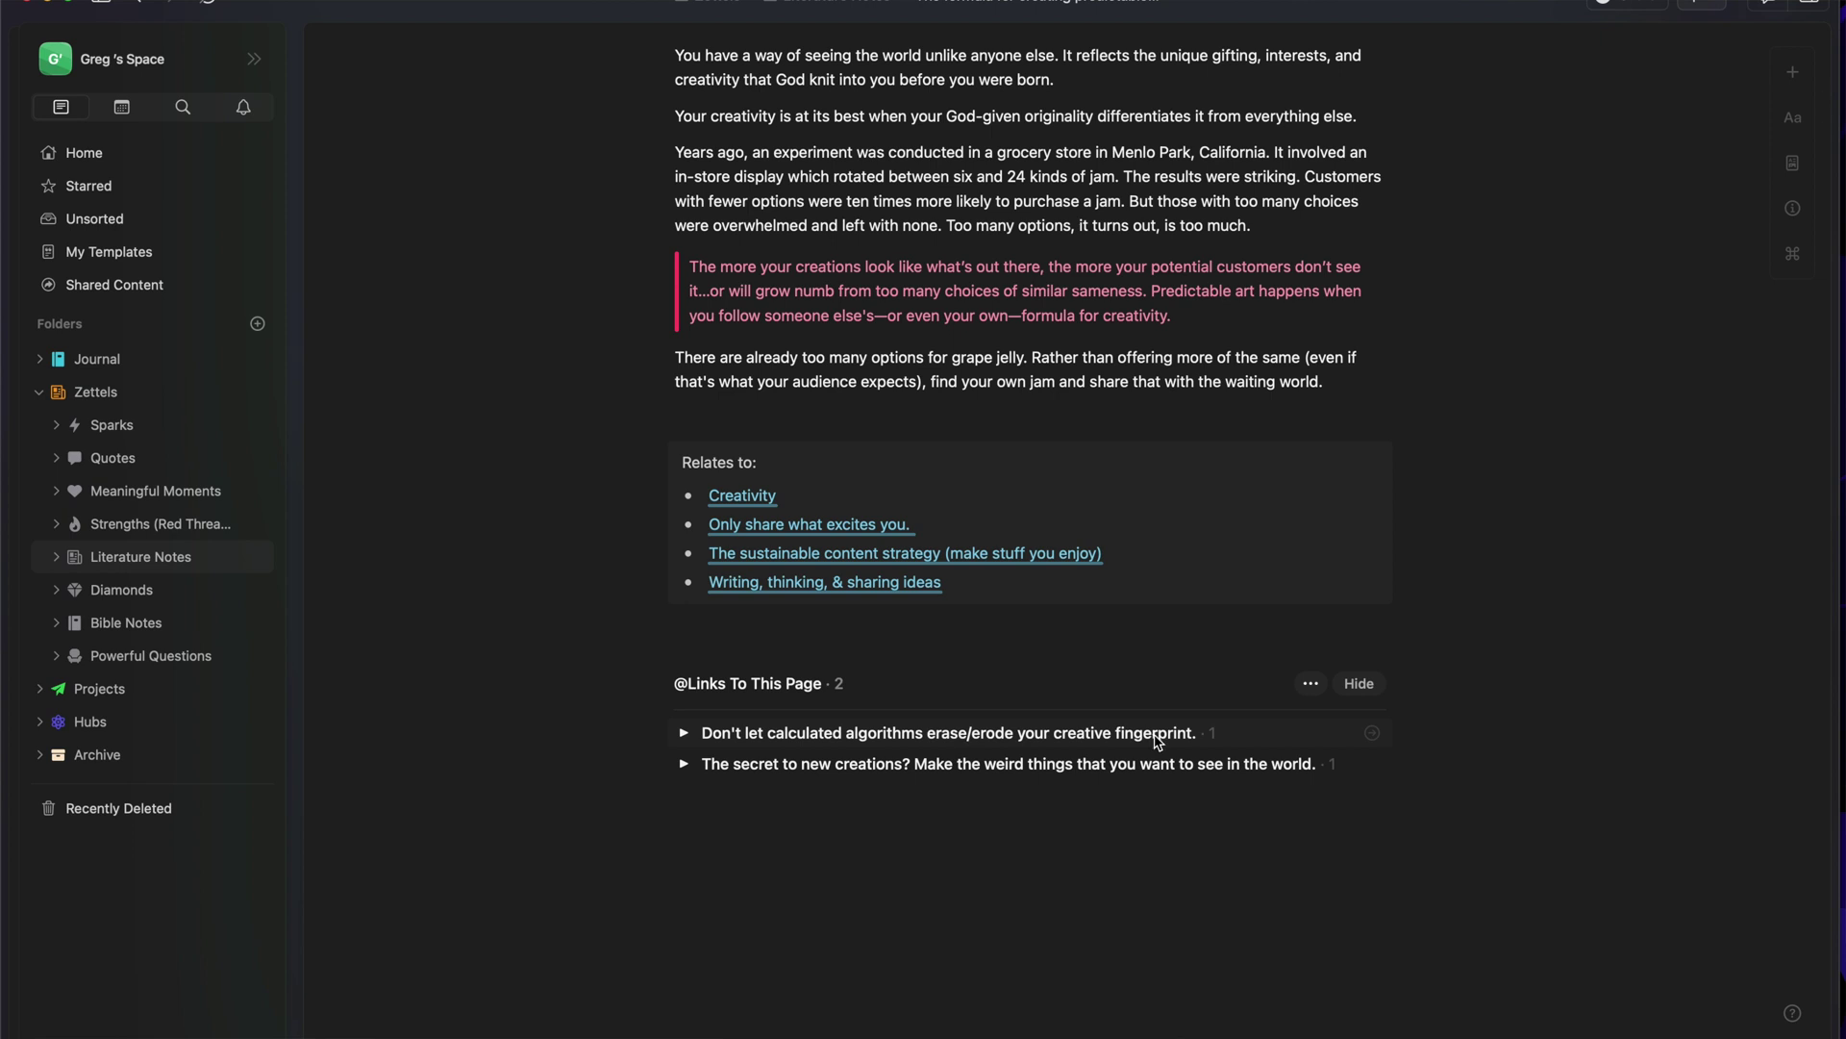
mouse_move(1372, 740)
scroll(1213, 329, up, 1)
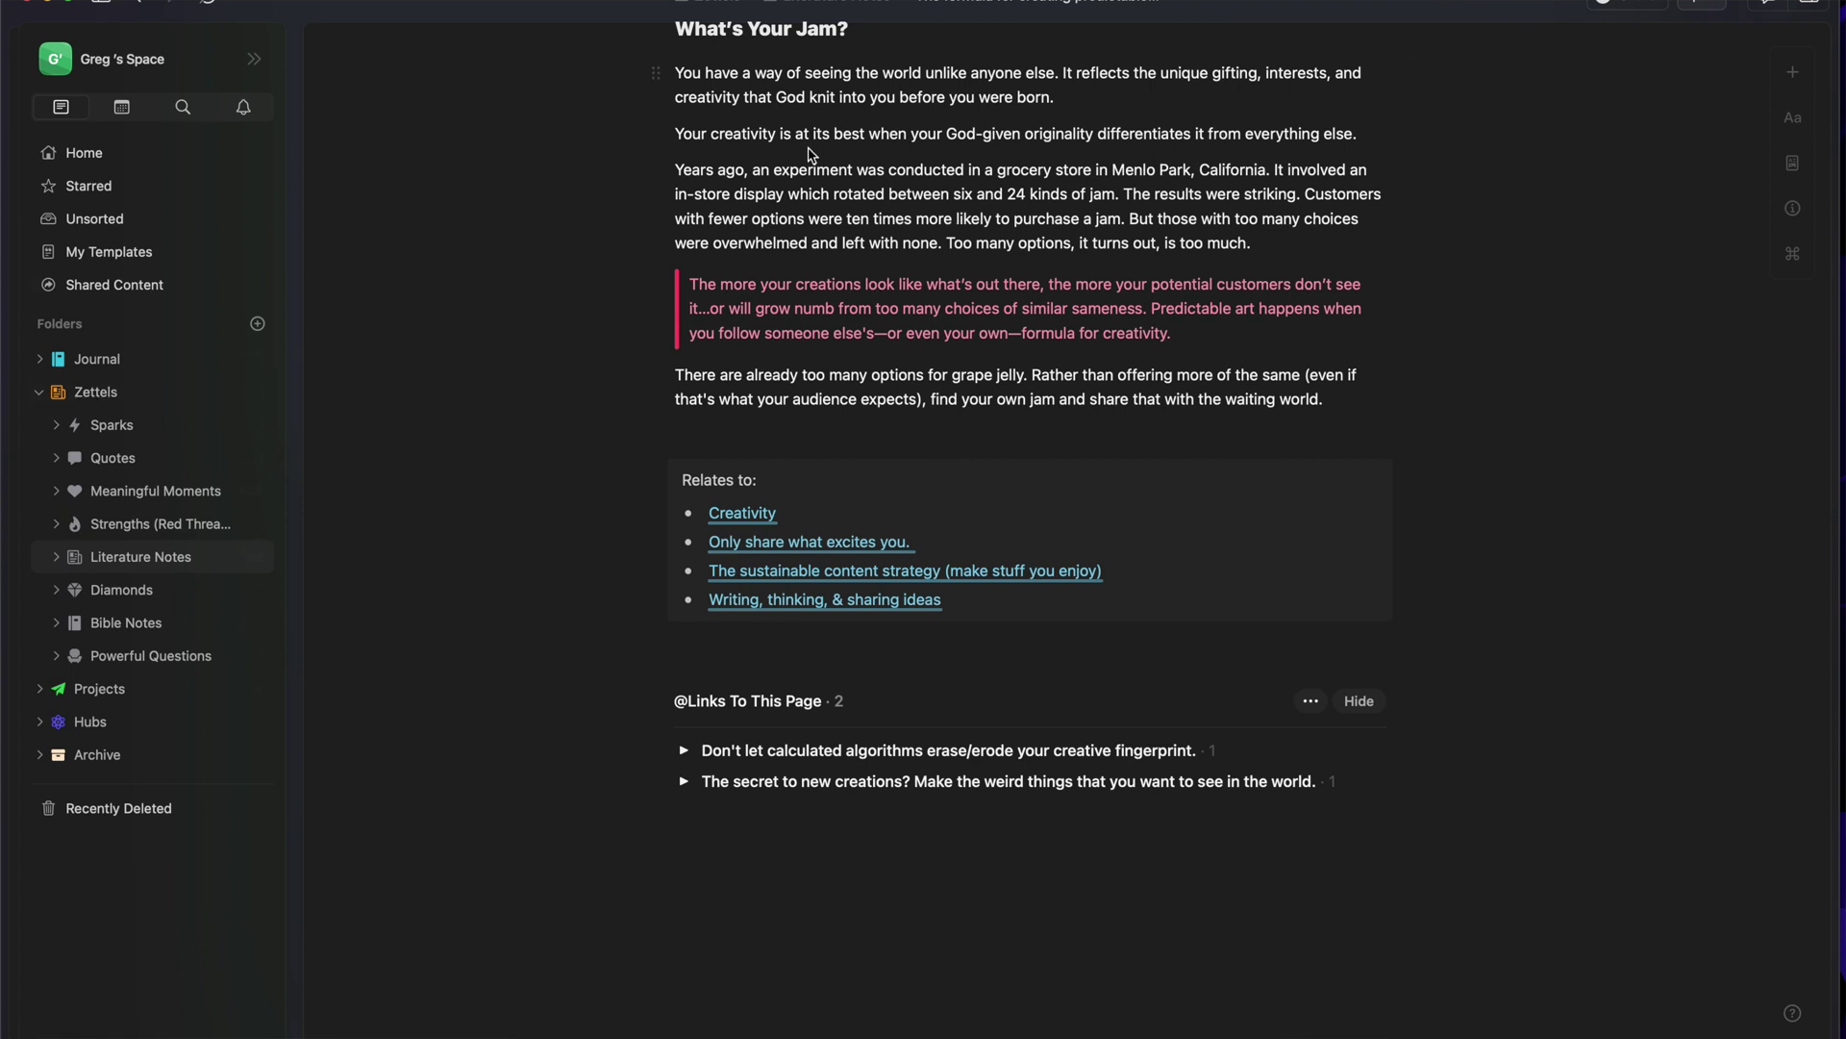
Collapse Zettels and browse the Hubs and Projects folders
click(40, 392)
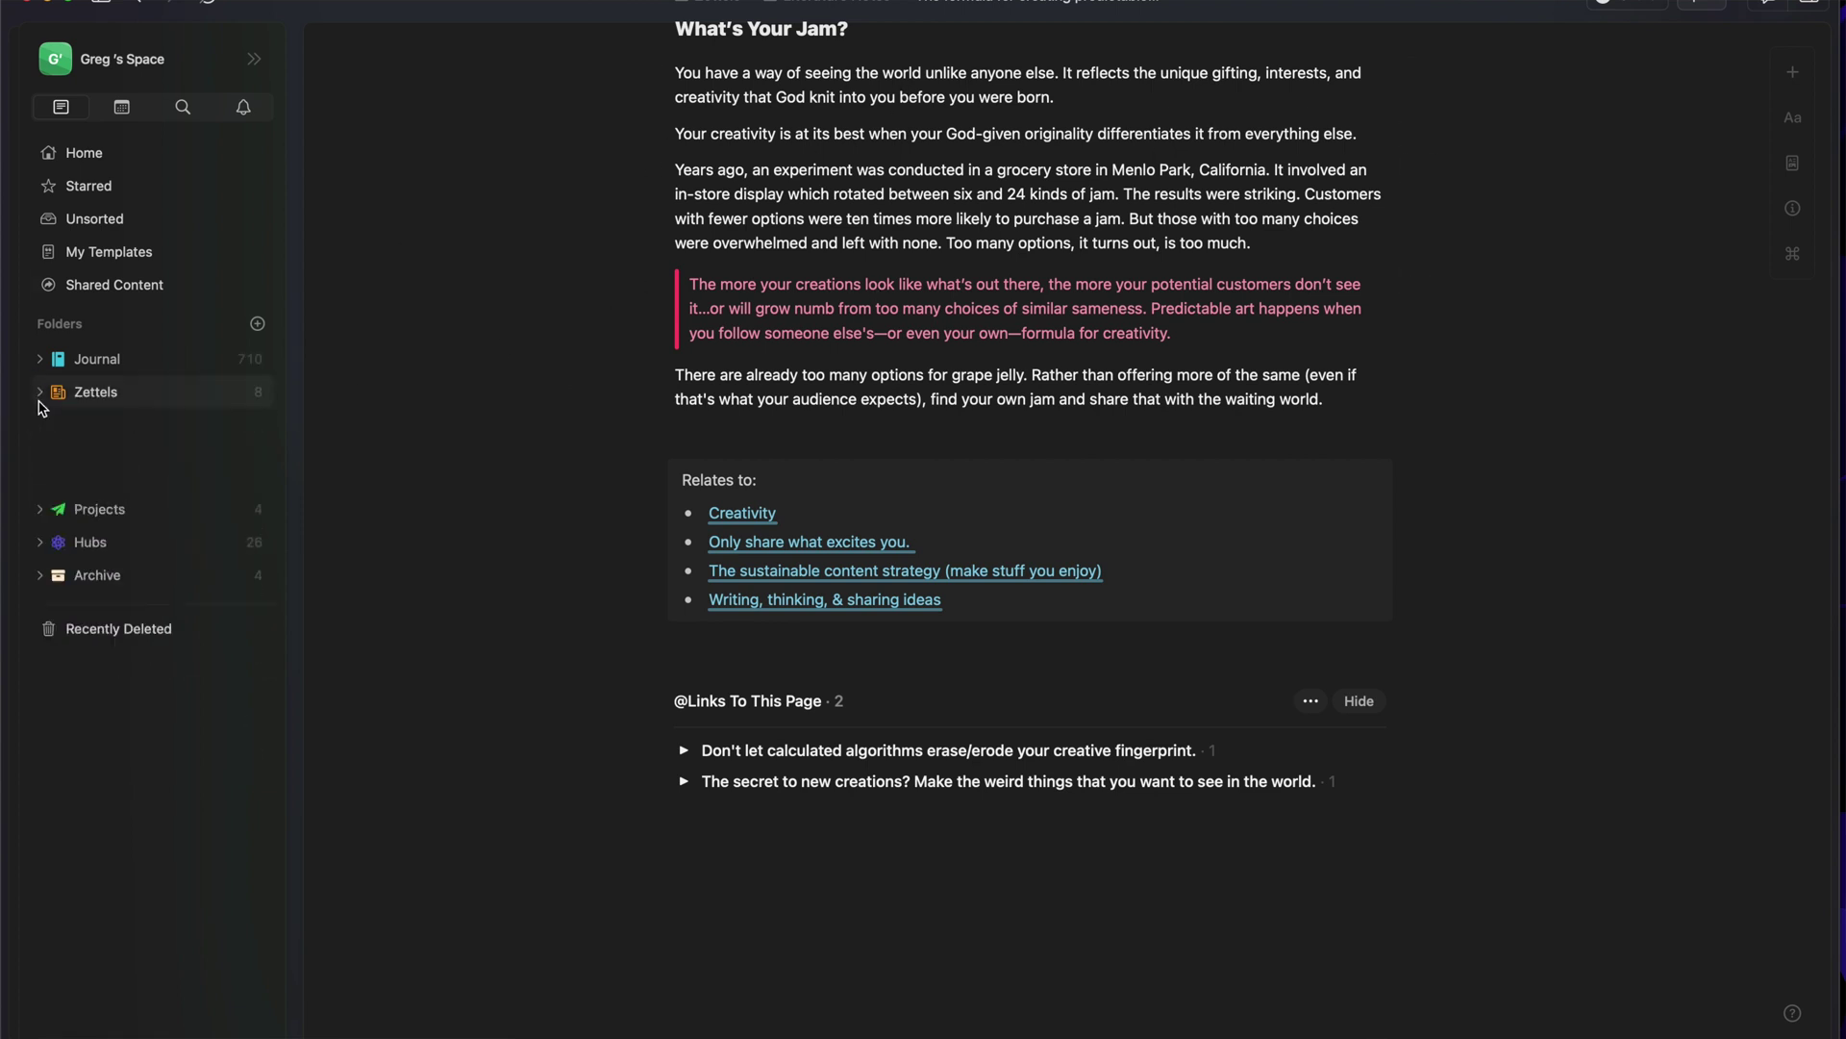
click(85, 460)
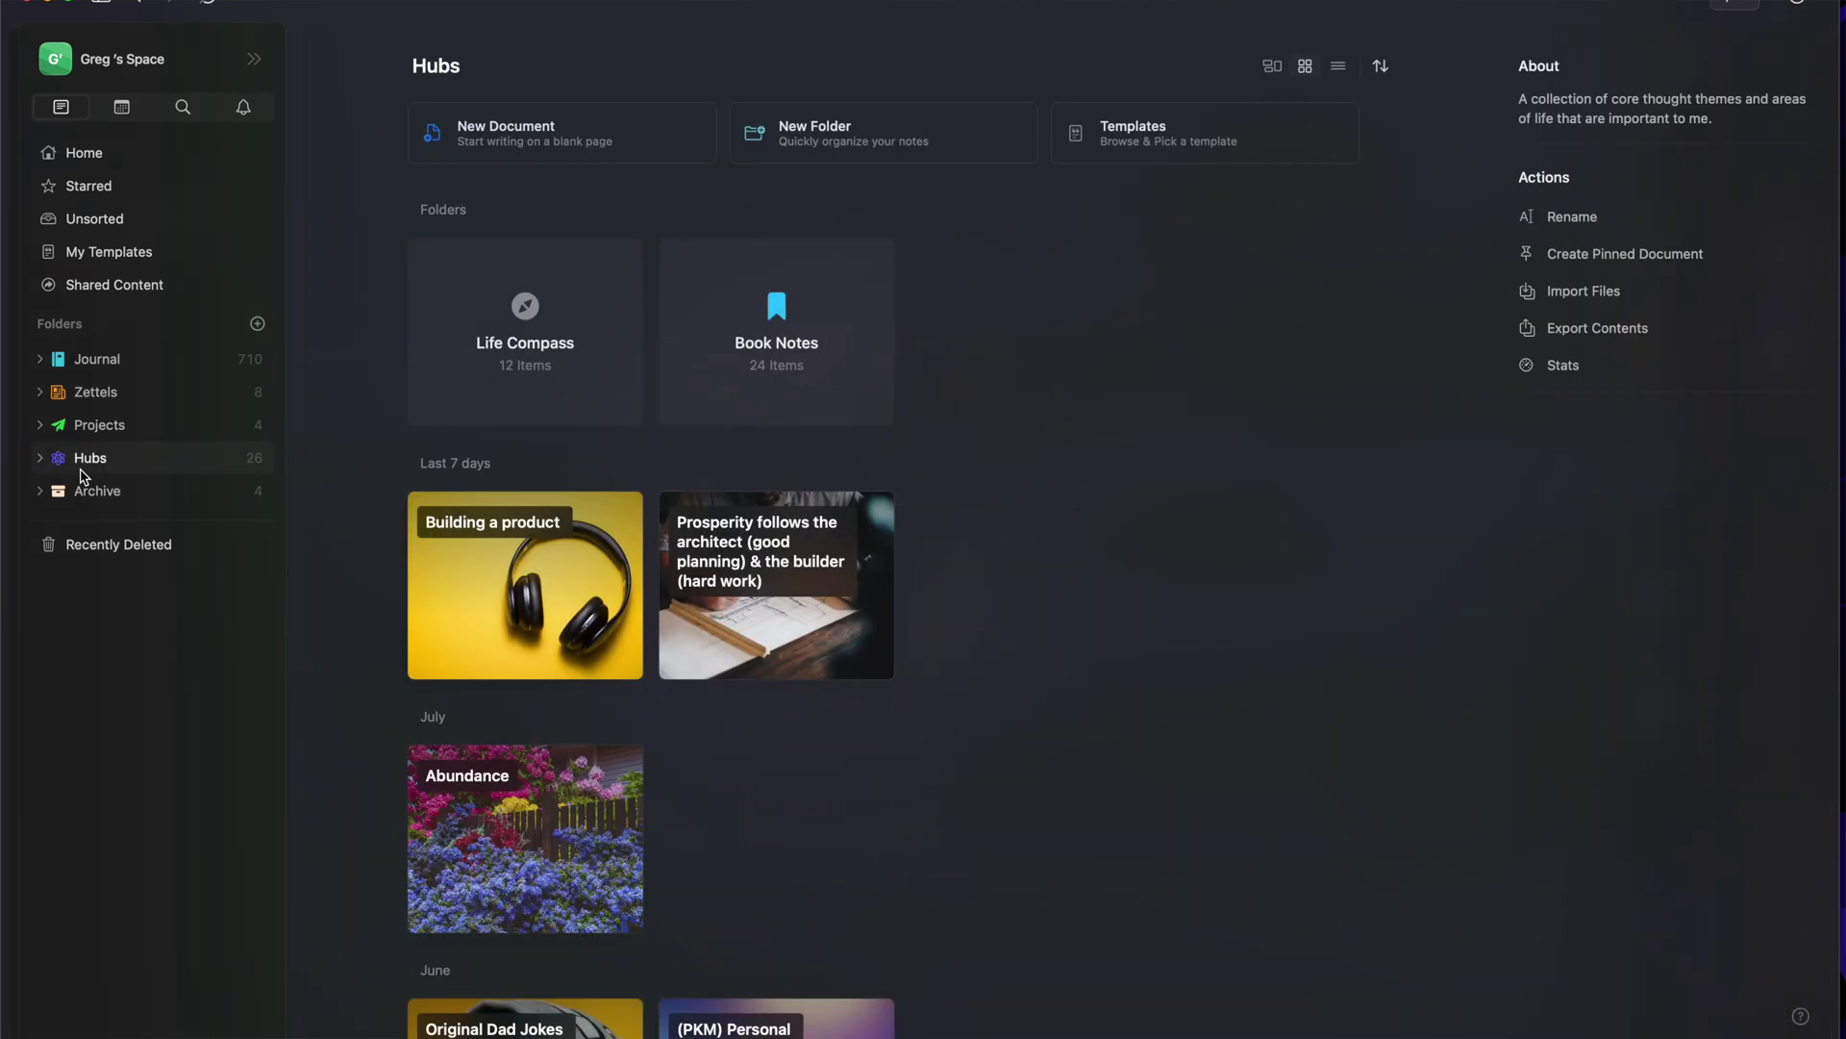
scroll(550, 696, down, 3)
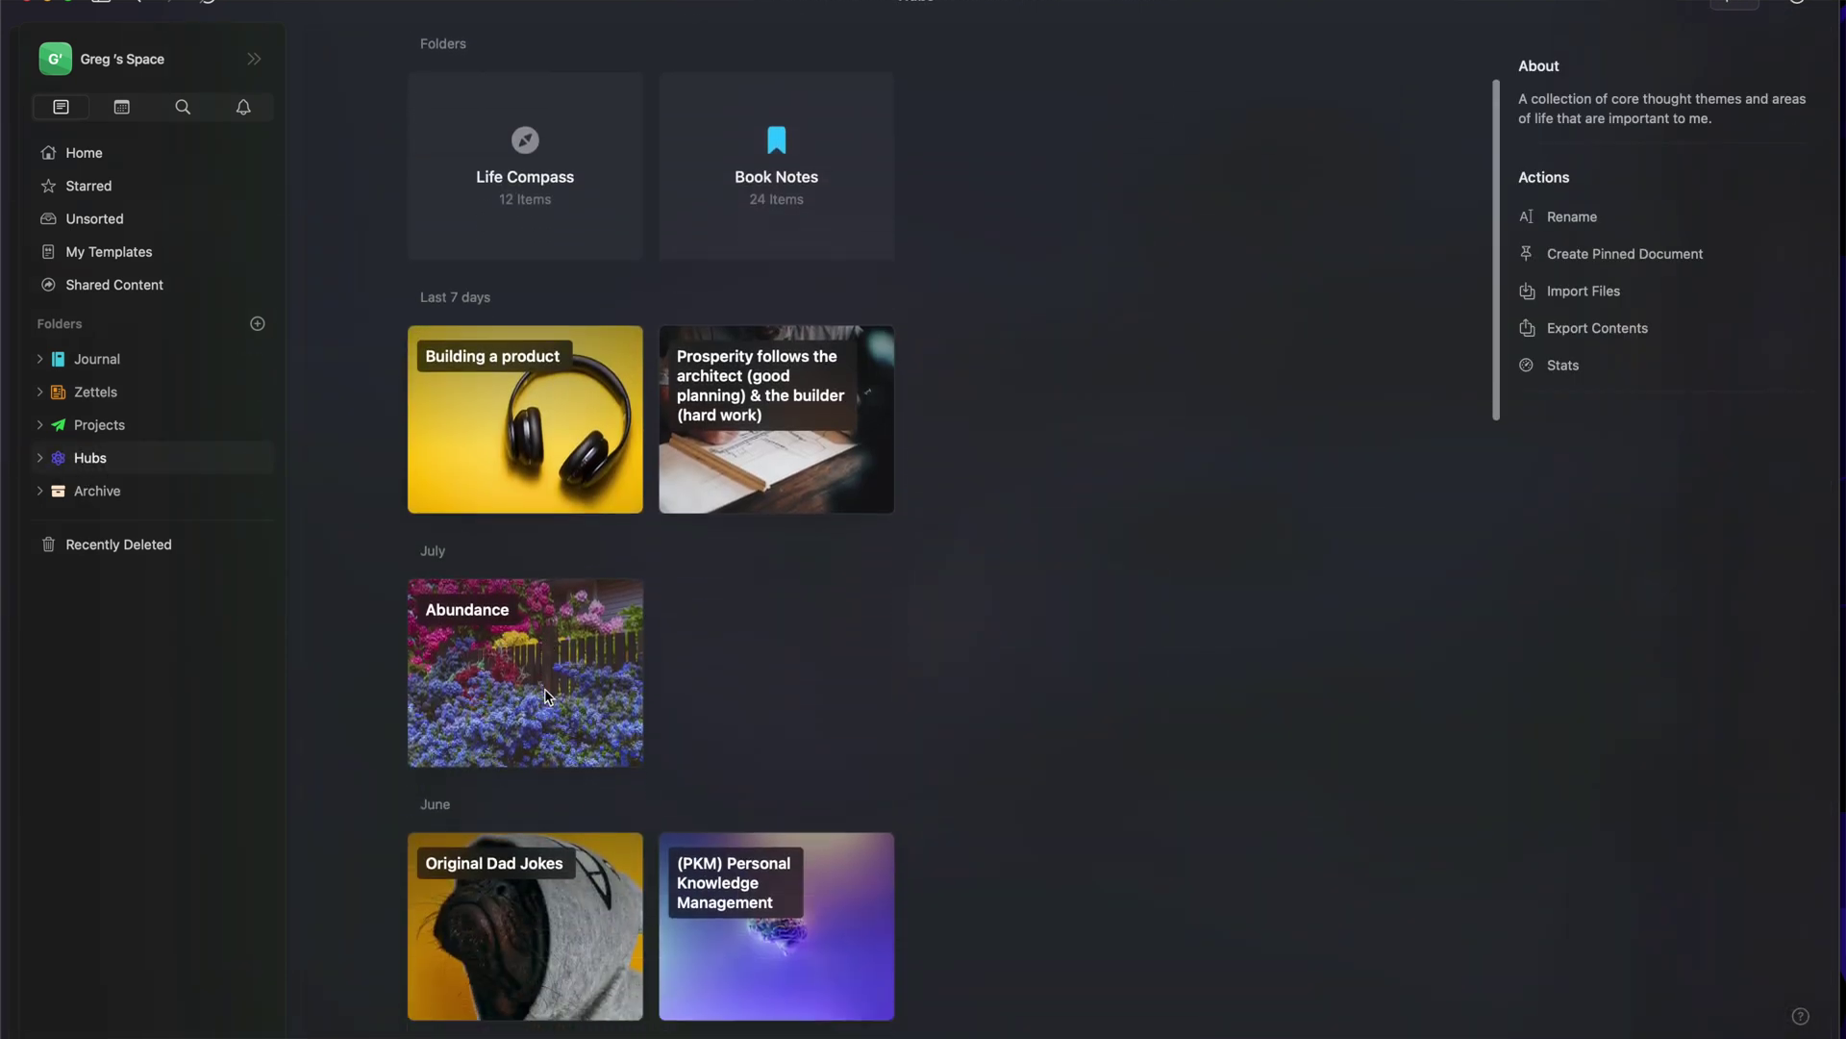
click(133, 435)
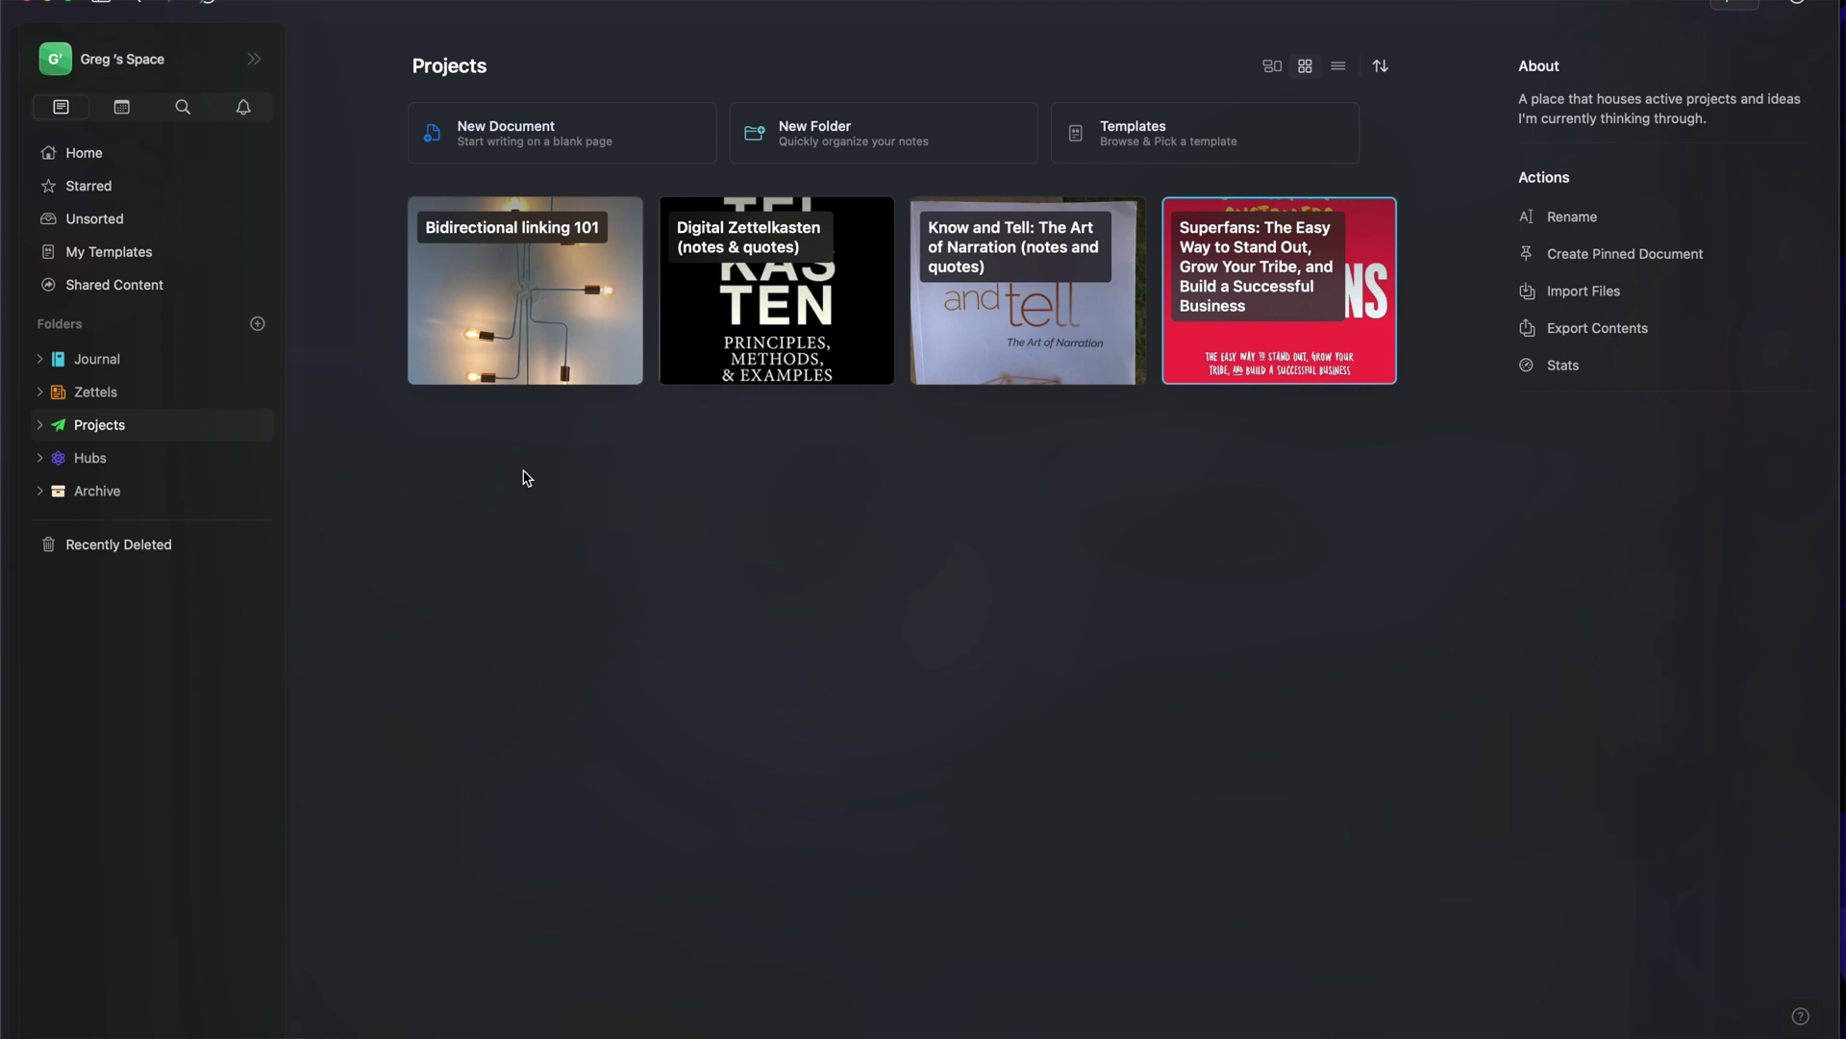
Go to Zettels > Literature Notes and select 'Forget the fleeting and focus on the perennial'
click(205, 392)
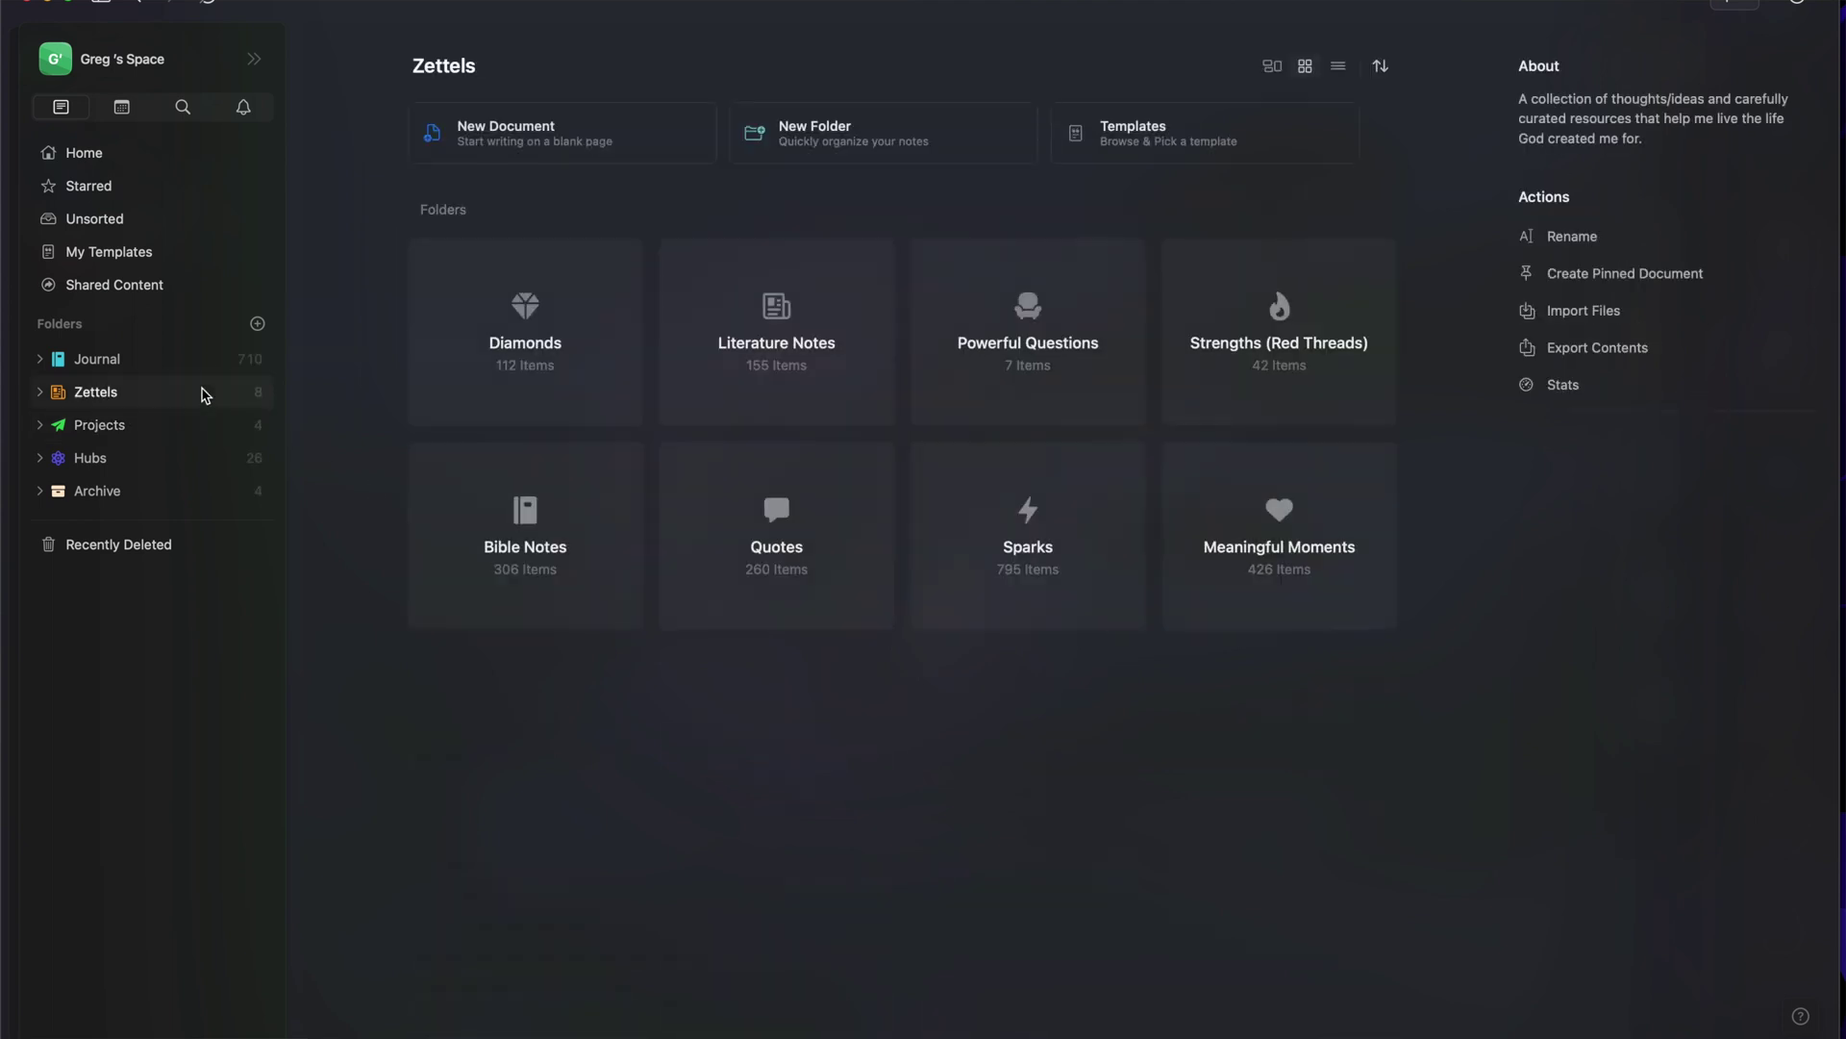
click(755, 367)
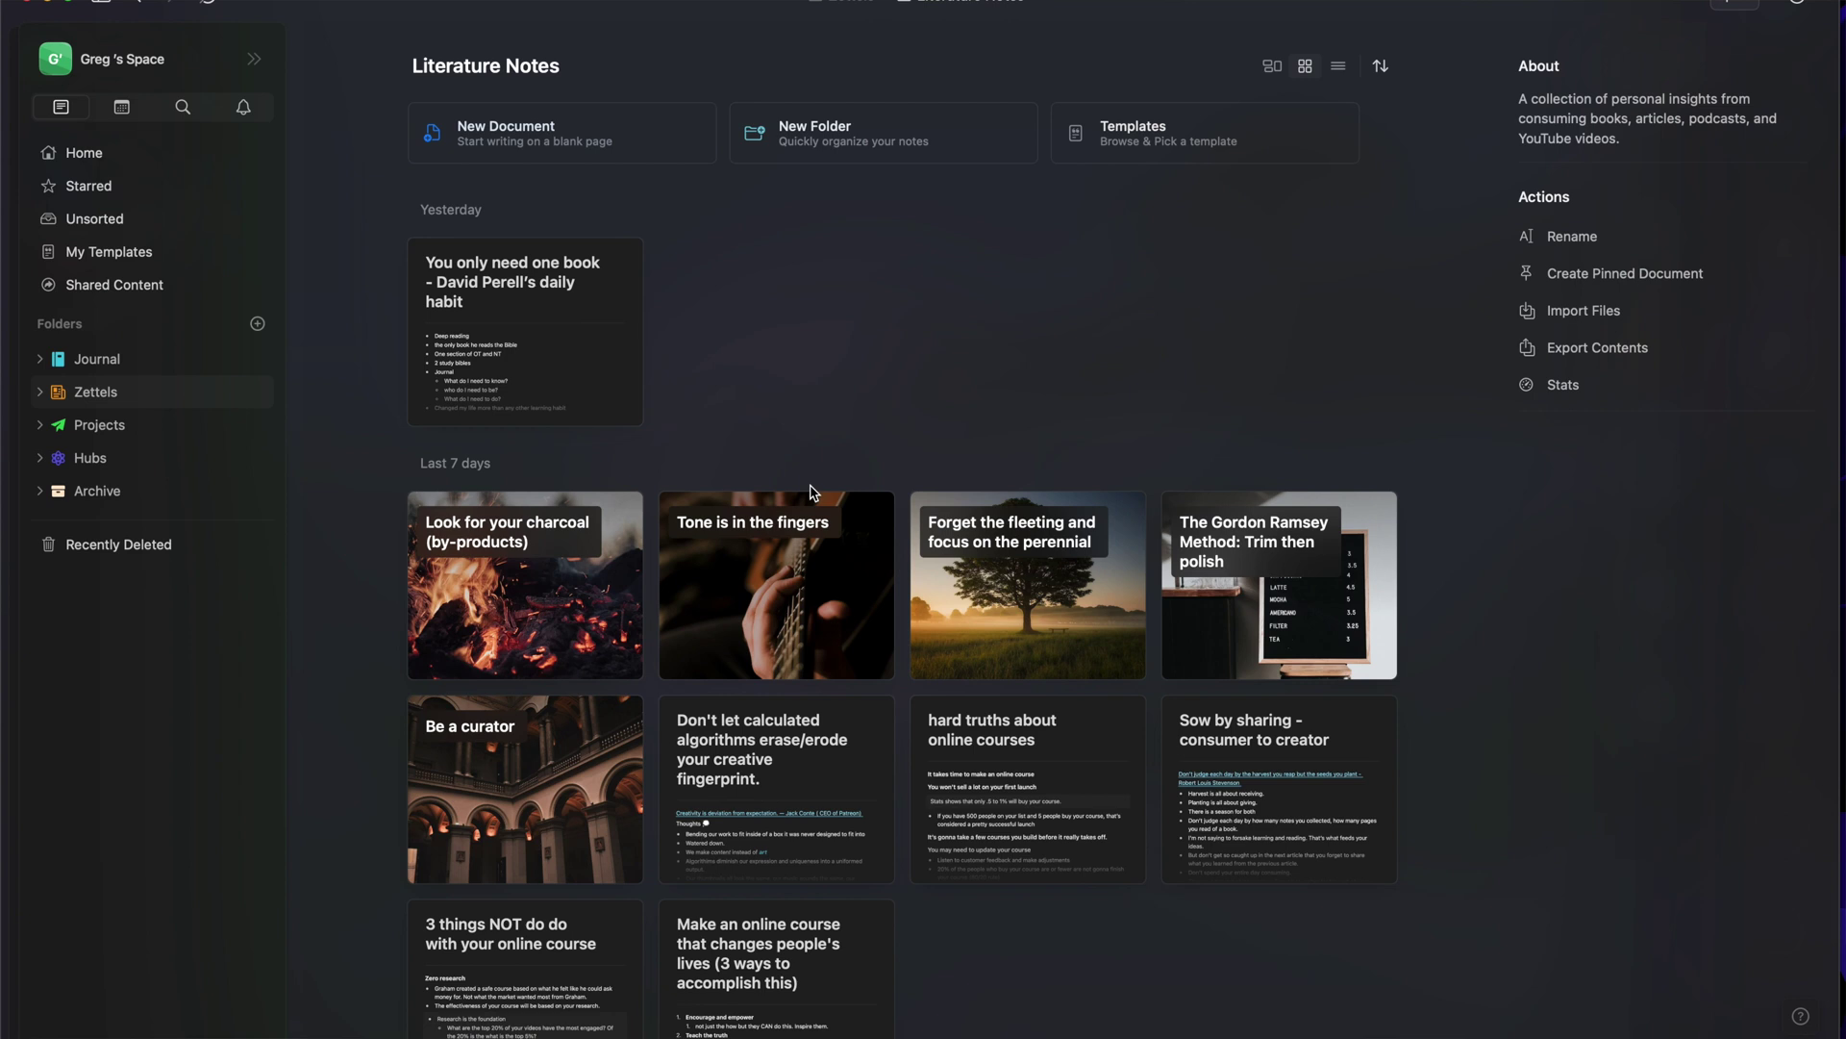
click(988, 595)
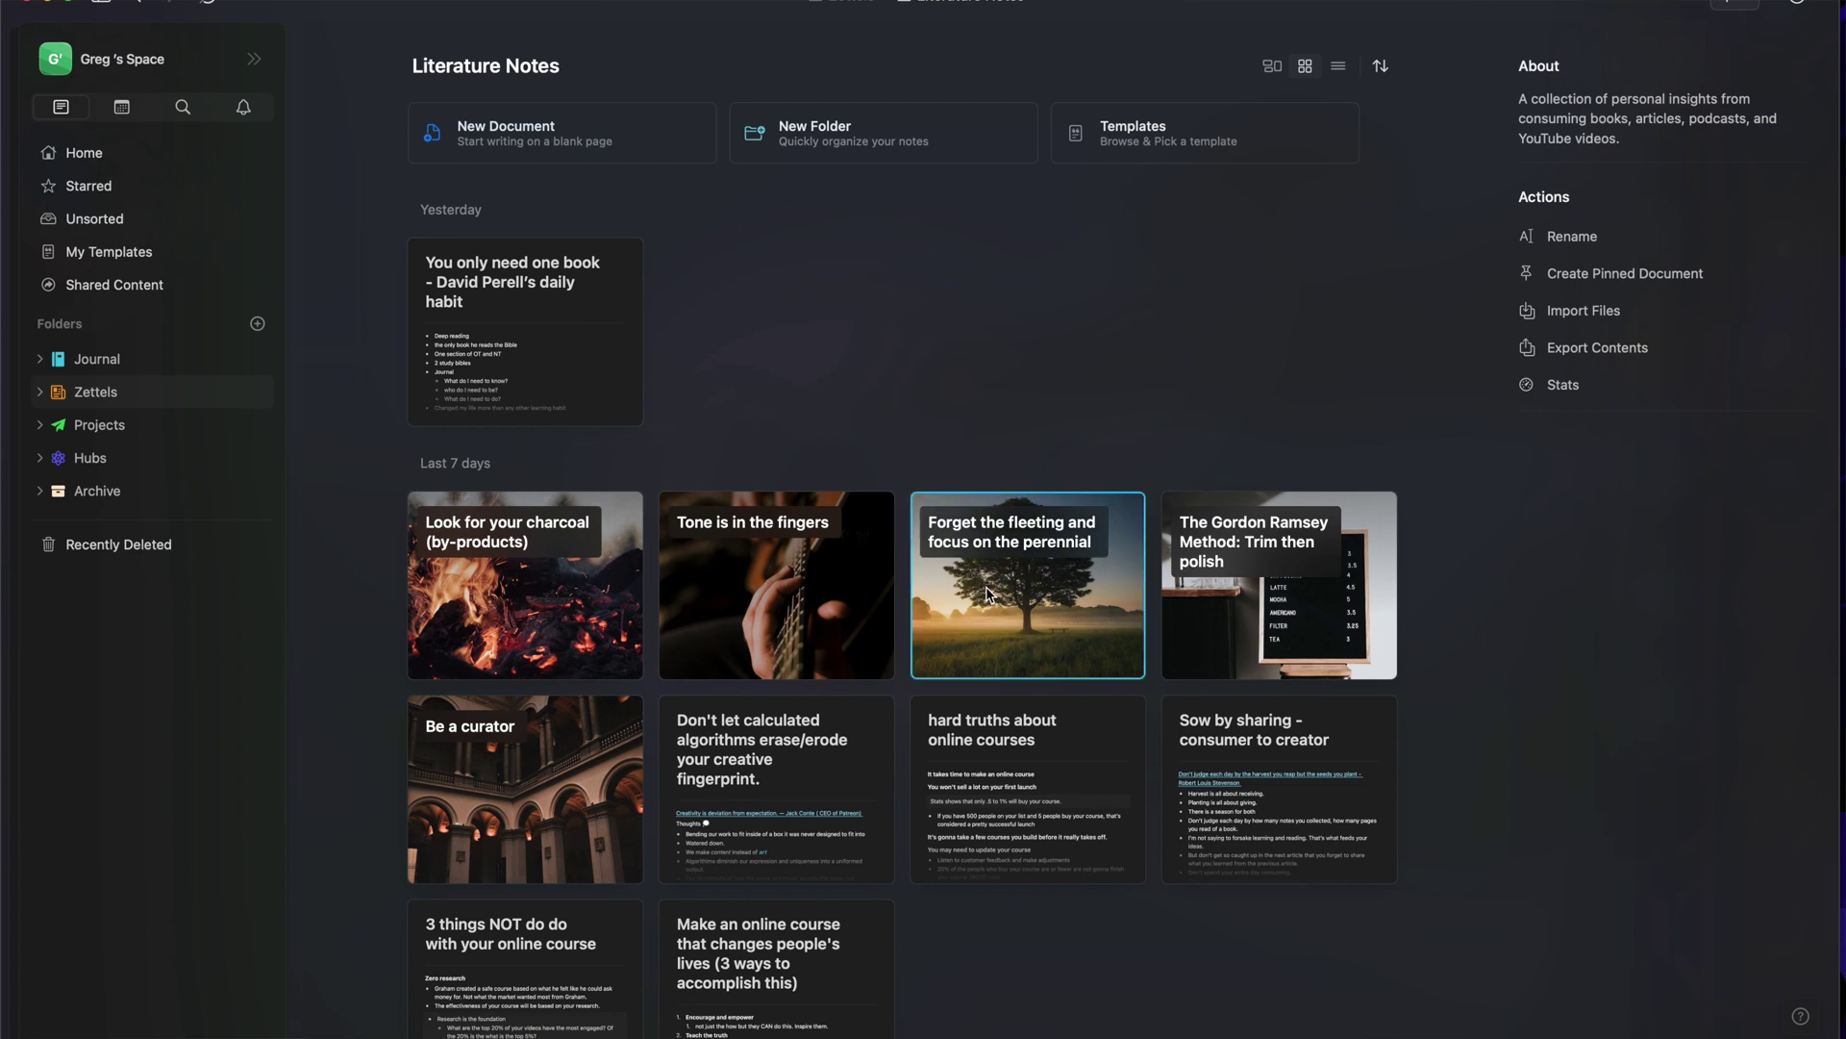
Open 'Forget the fleeting and focus on the perennial' and scroll down to its Related Notes and Hubs links
click(1020, 516)
scroll(1006, 618, down, 2)
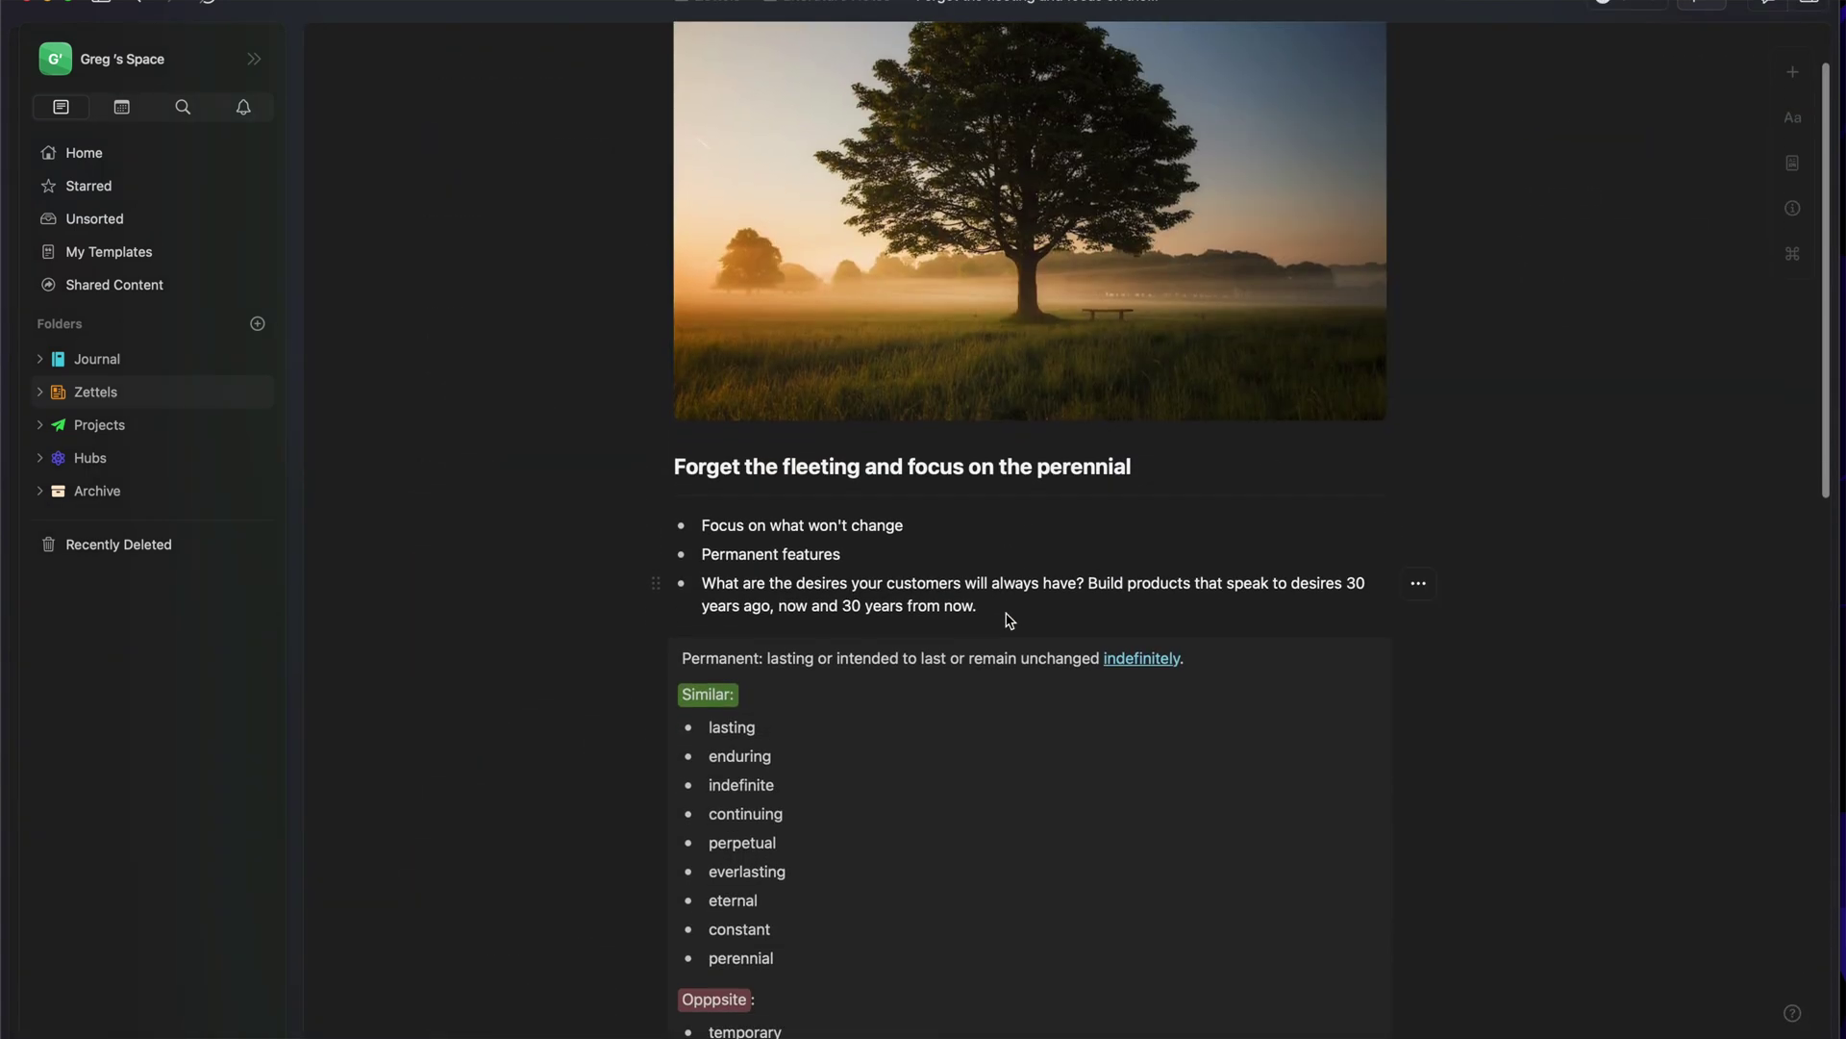
scroll(1009, 620, down, 2)
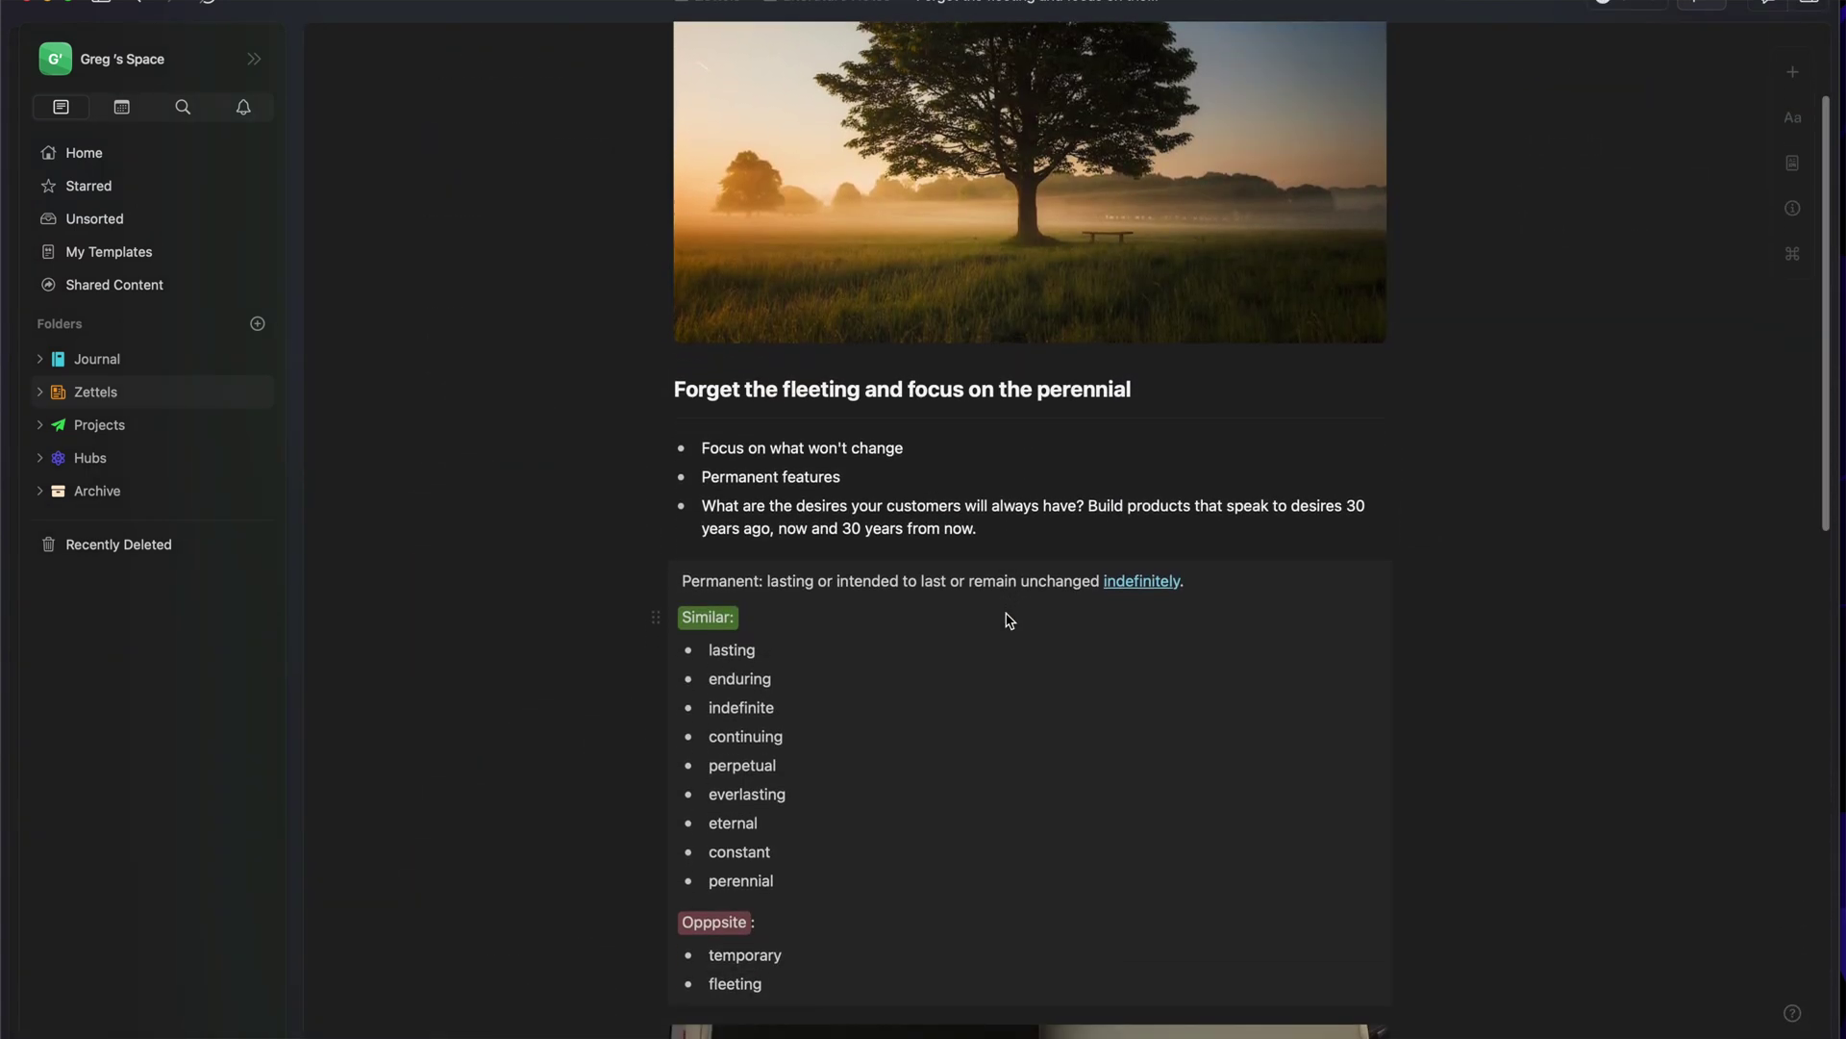
scroll(1009, 621, down, 4)
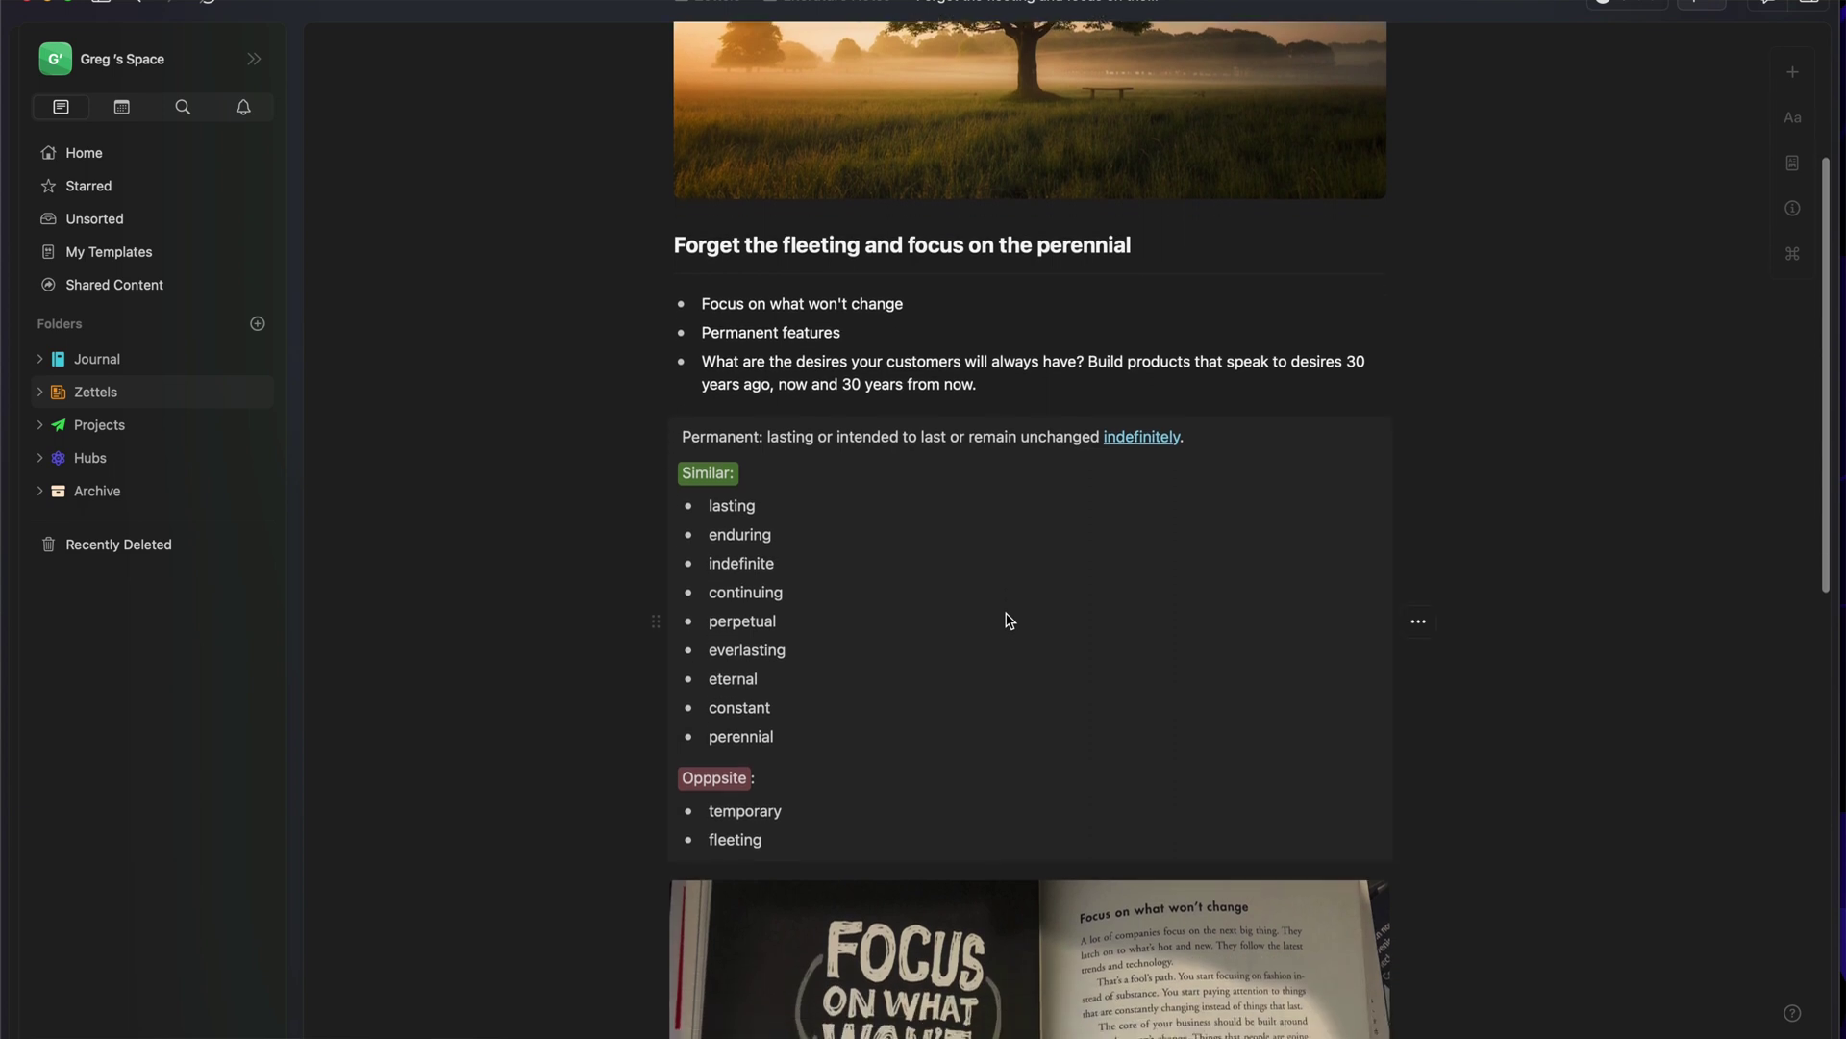
scroll(1009, 621, down, 2)
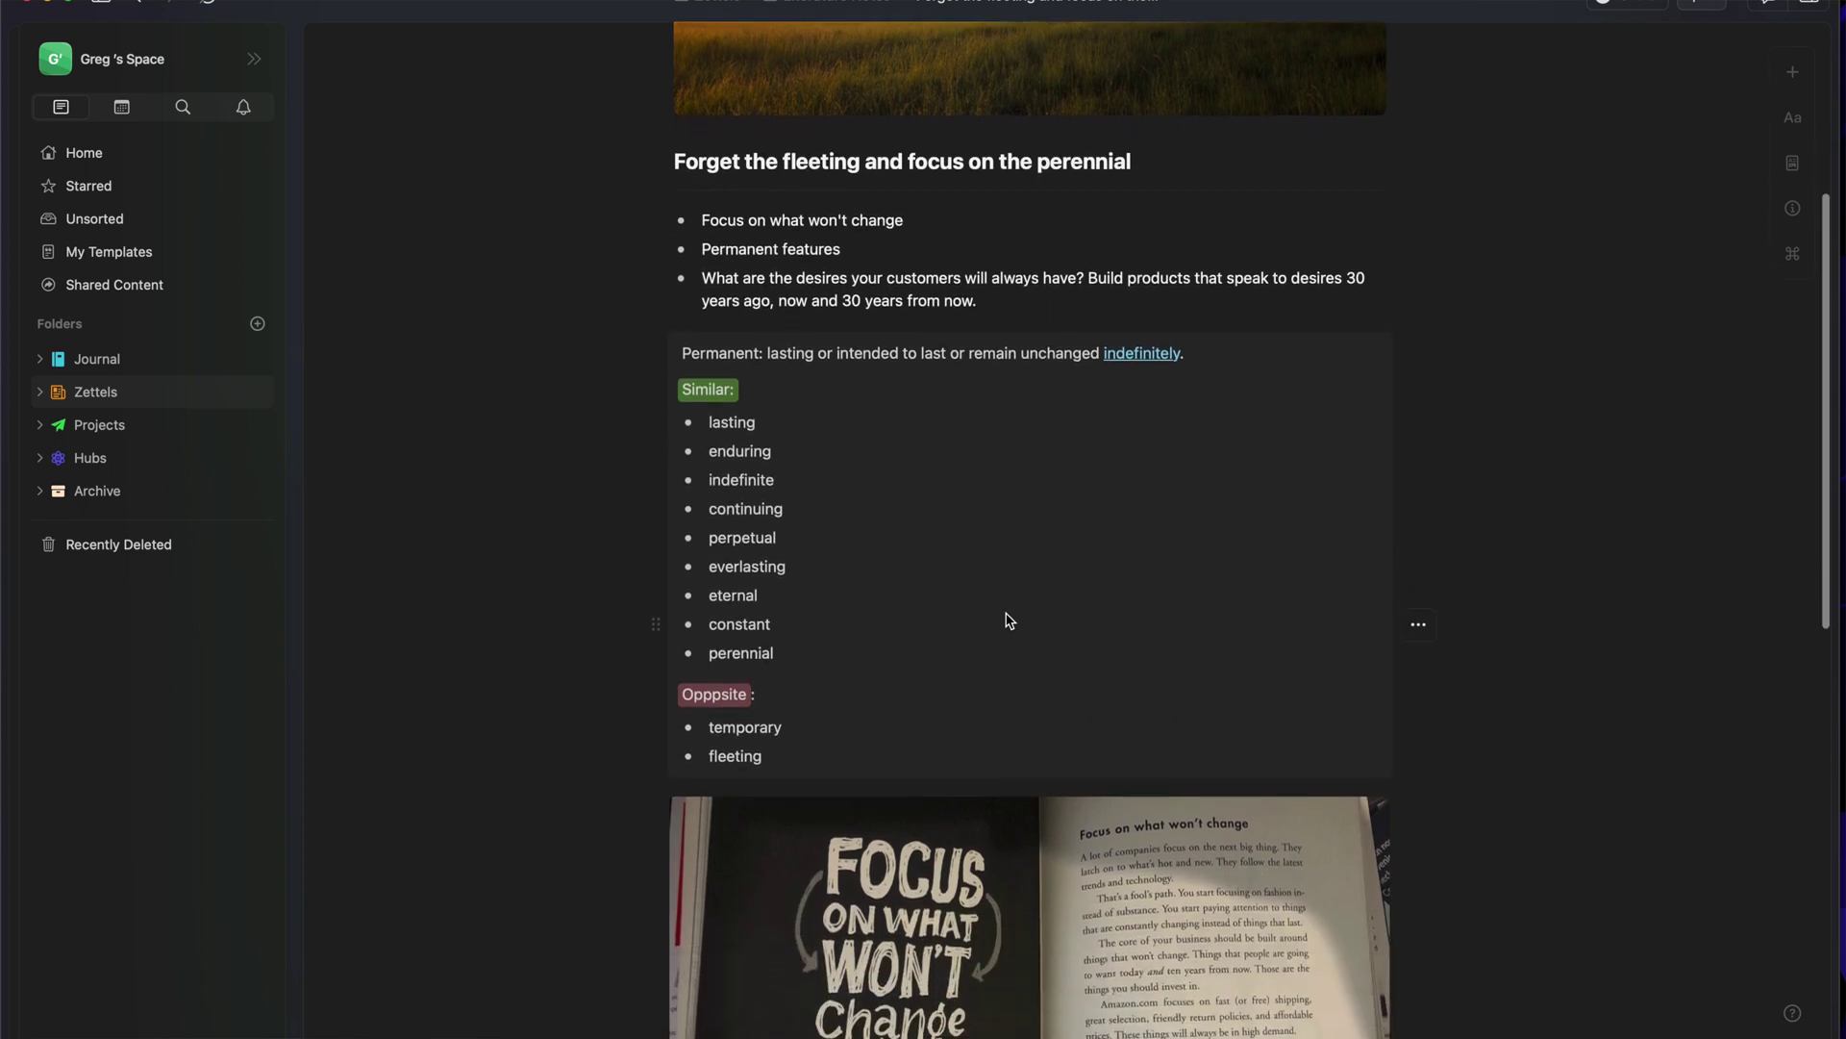
scroll(1009, 621, down, 3)
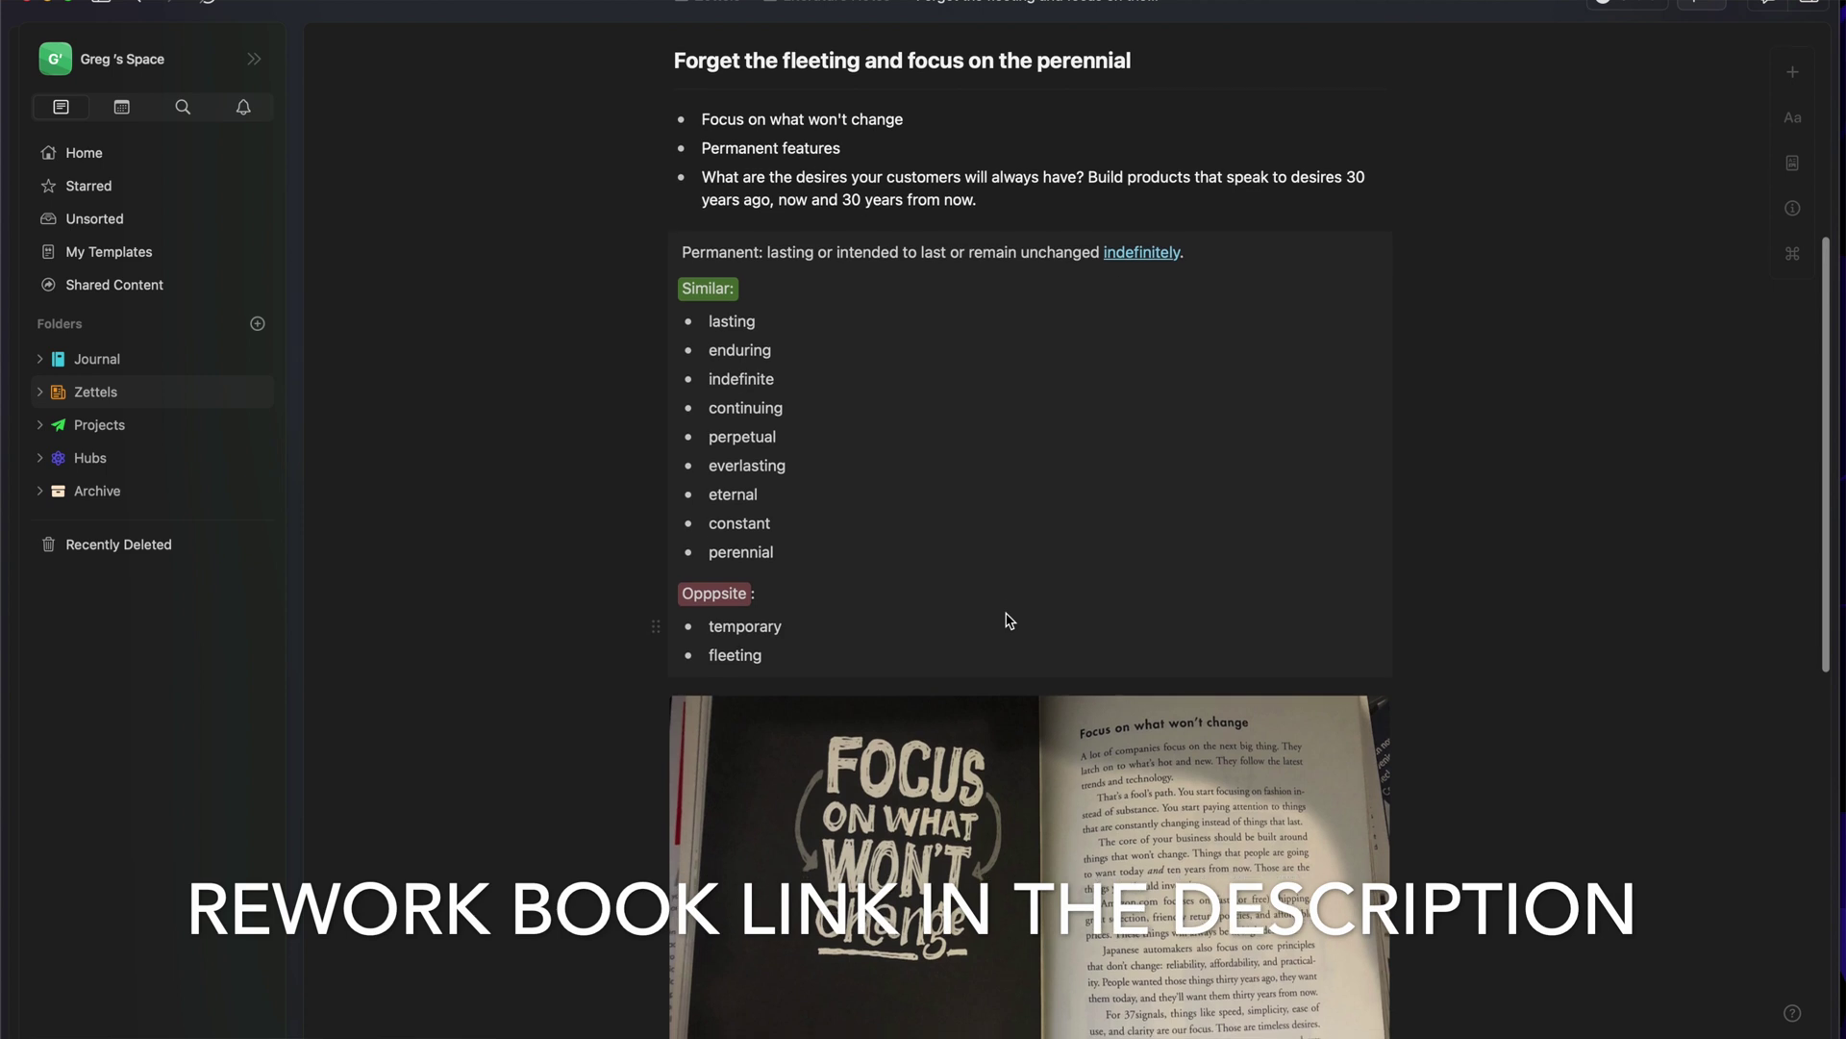
scroll(1009, 620, down, 2)
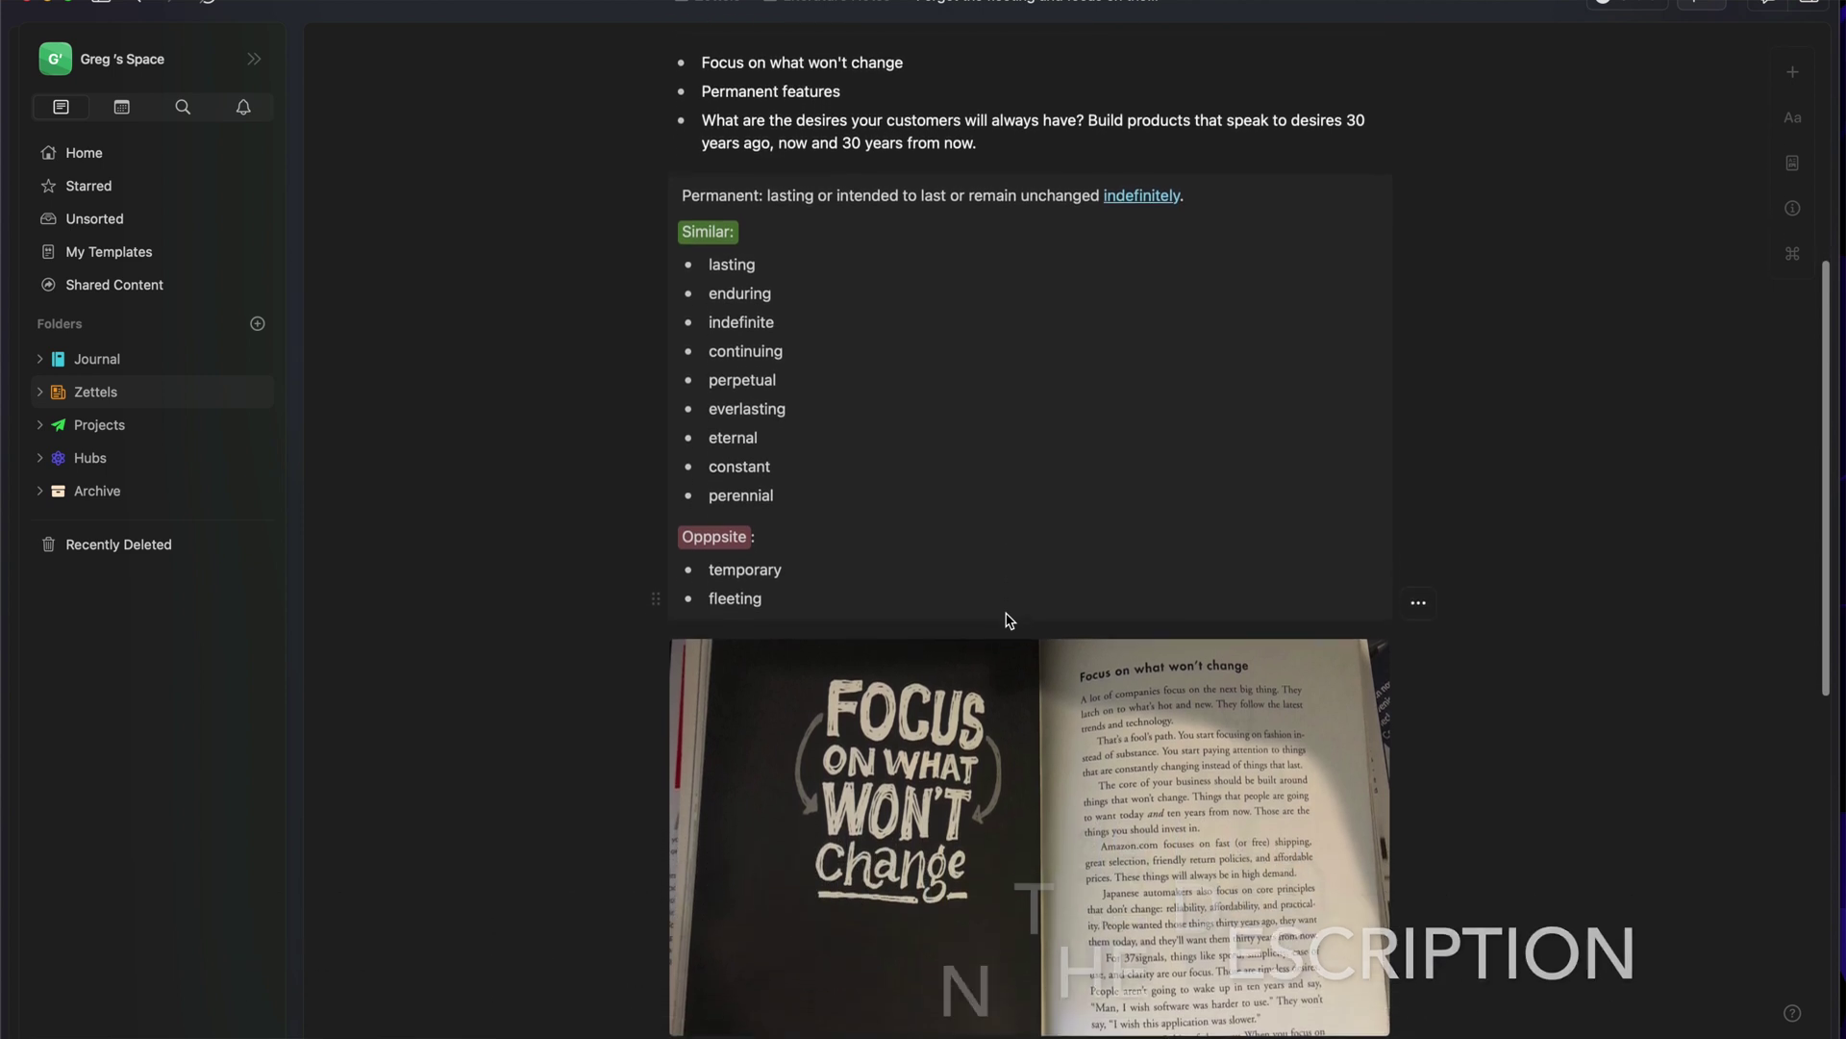
scroll(1009, 620, down, 3)
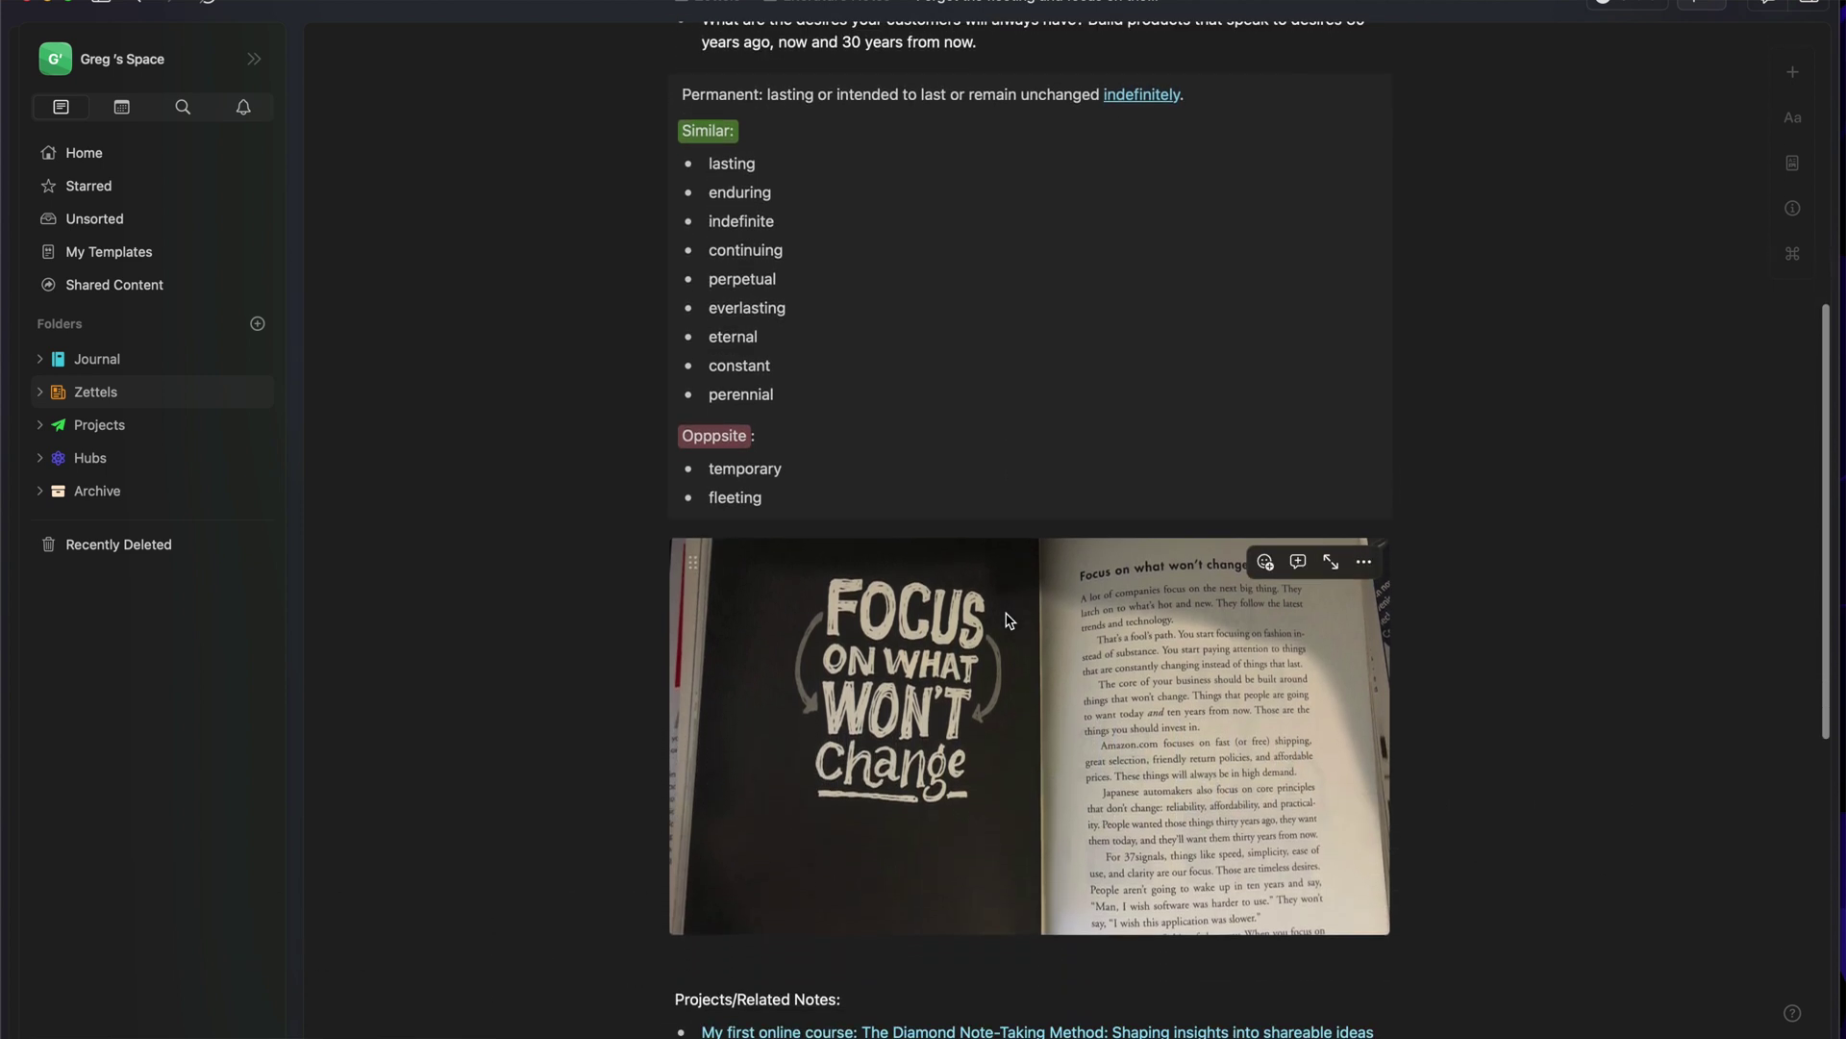
scroll(1009, 620, down, 3)
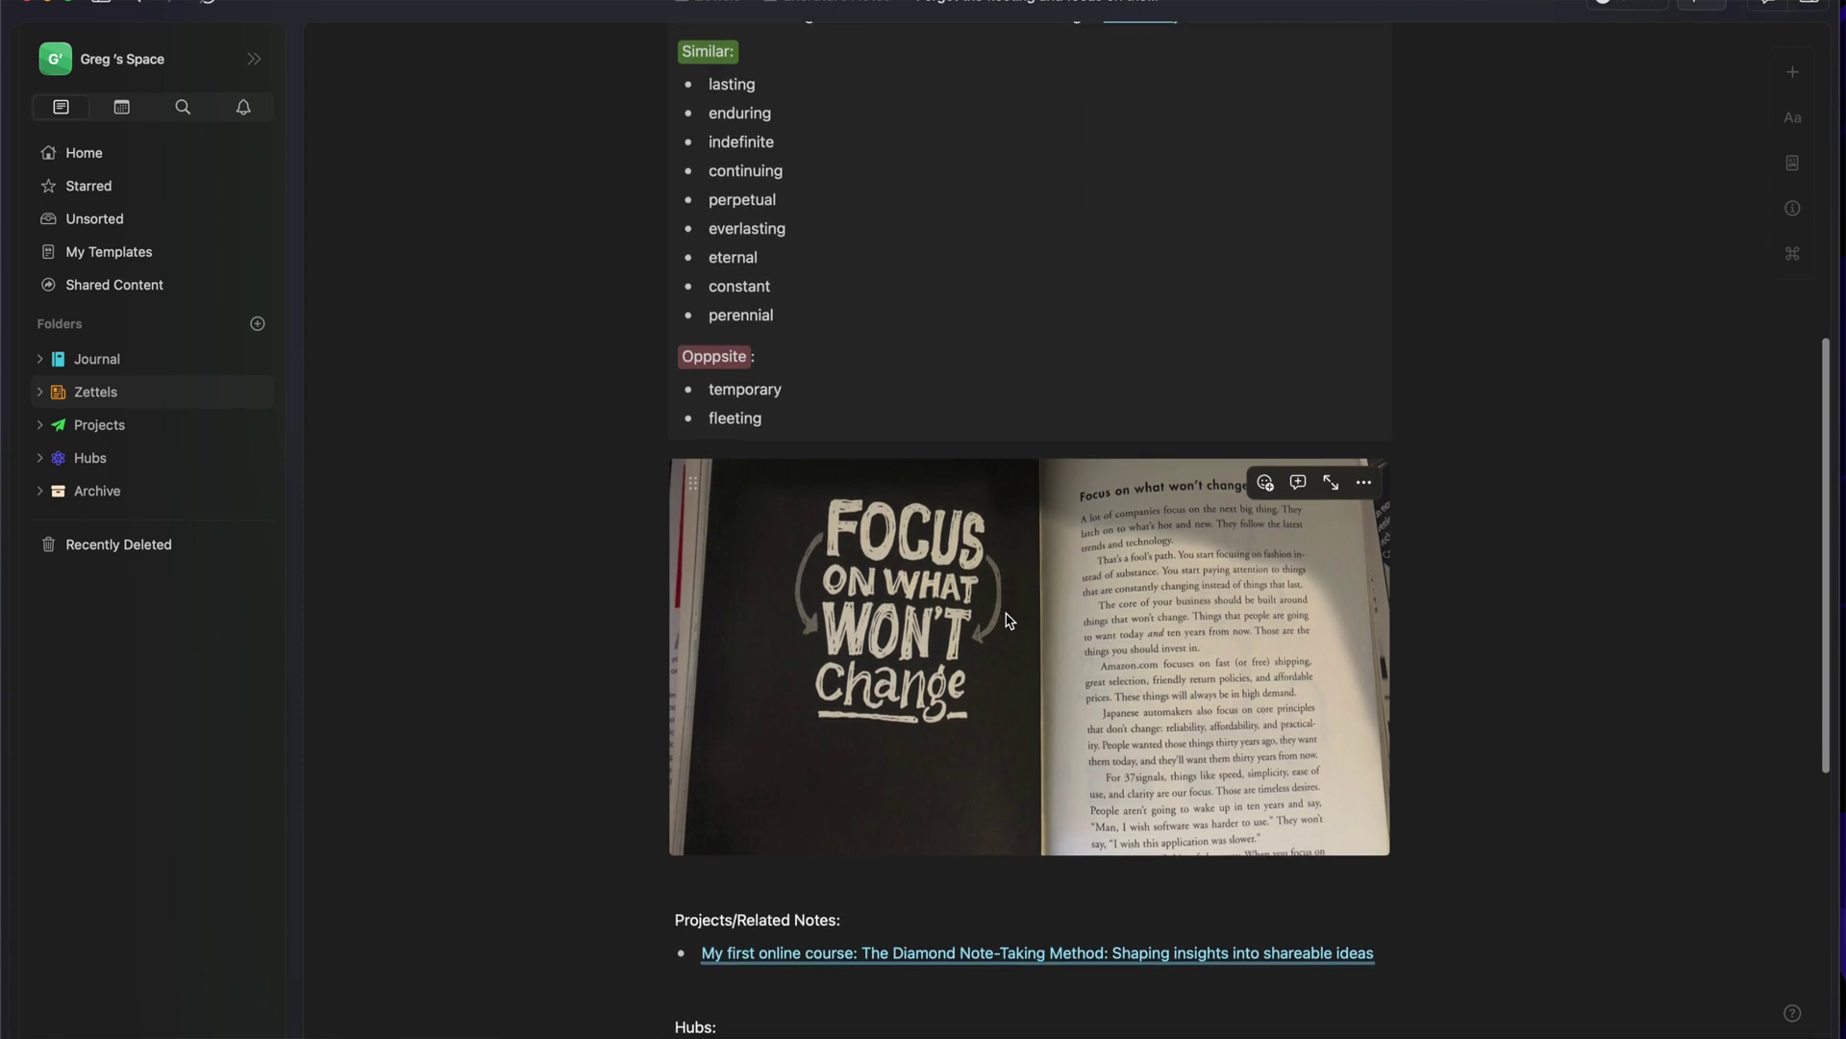
scroll(1009, 621, down, 4)
scroll(1009, 620, down, 5)
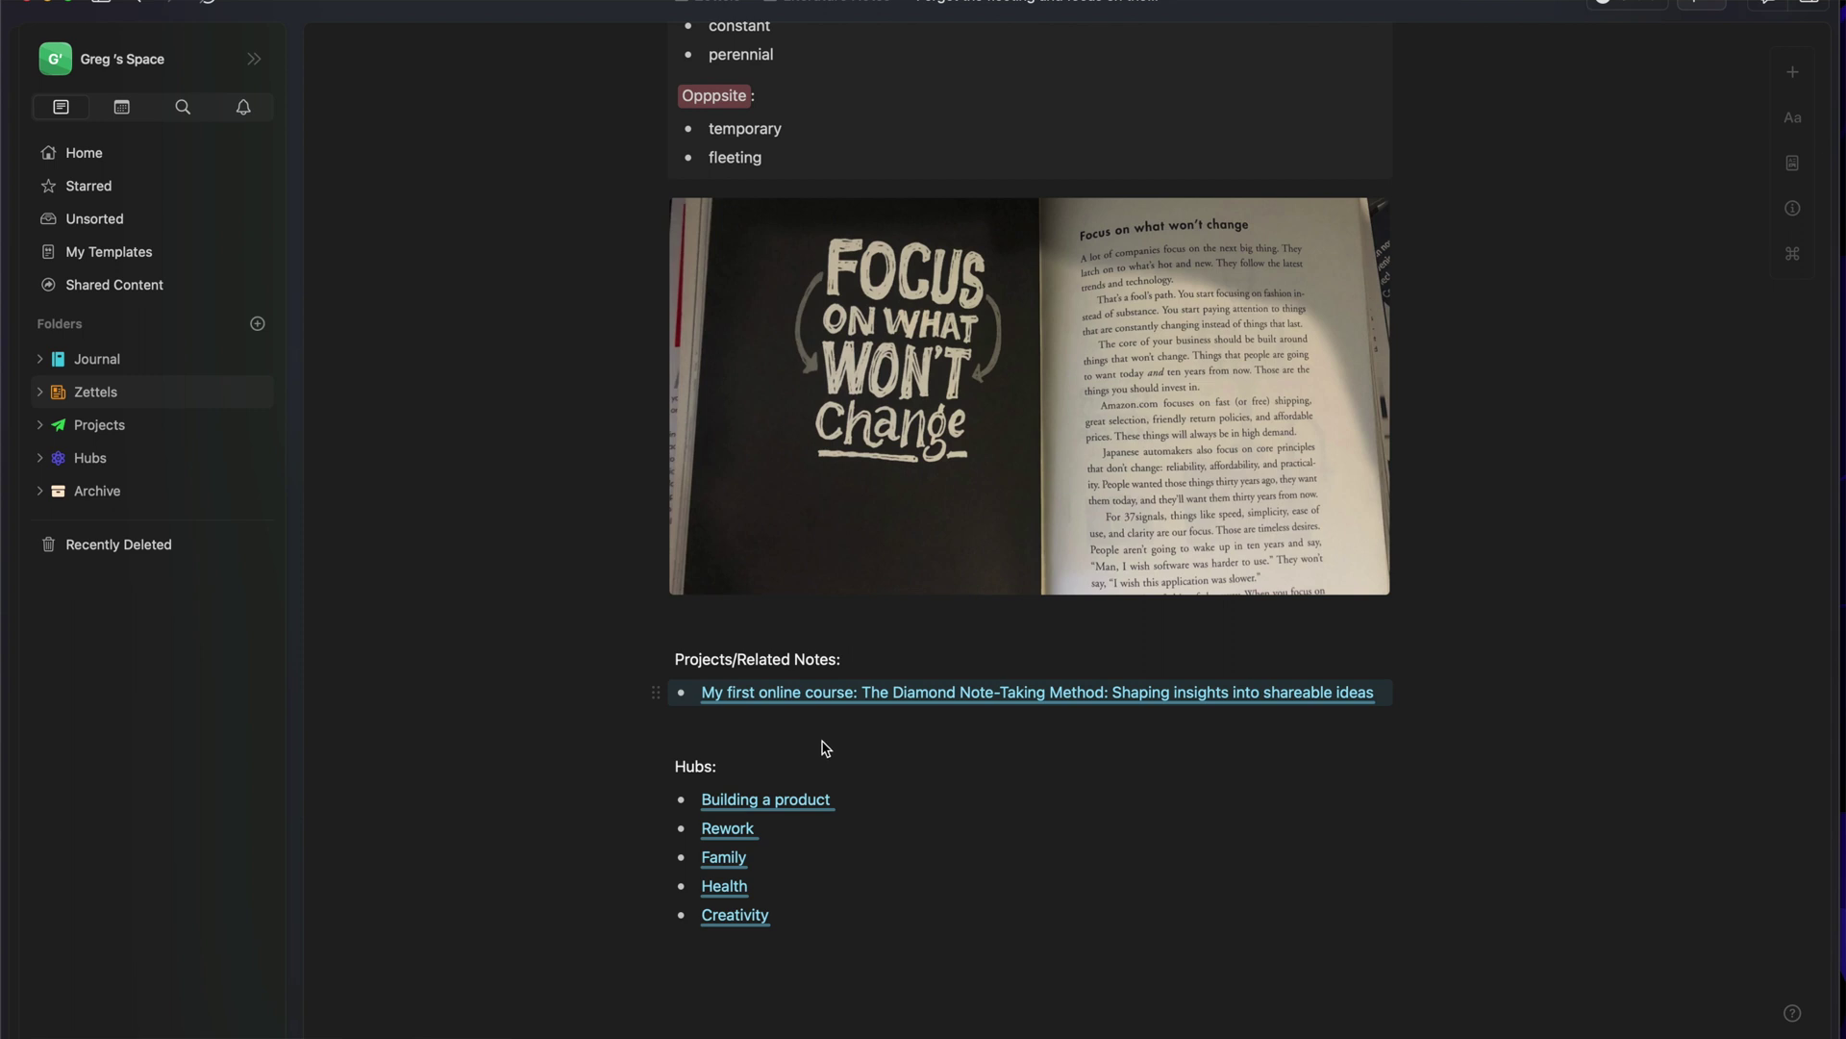
Preview the perennial note's five Hubs links, then go back to the Literature Notes folder
scroll(825, 749, down, 2)
drag(638, 710, 794, 836)
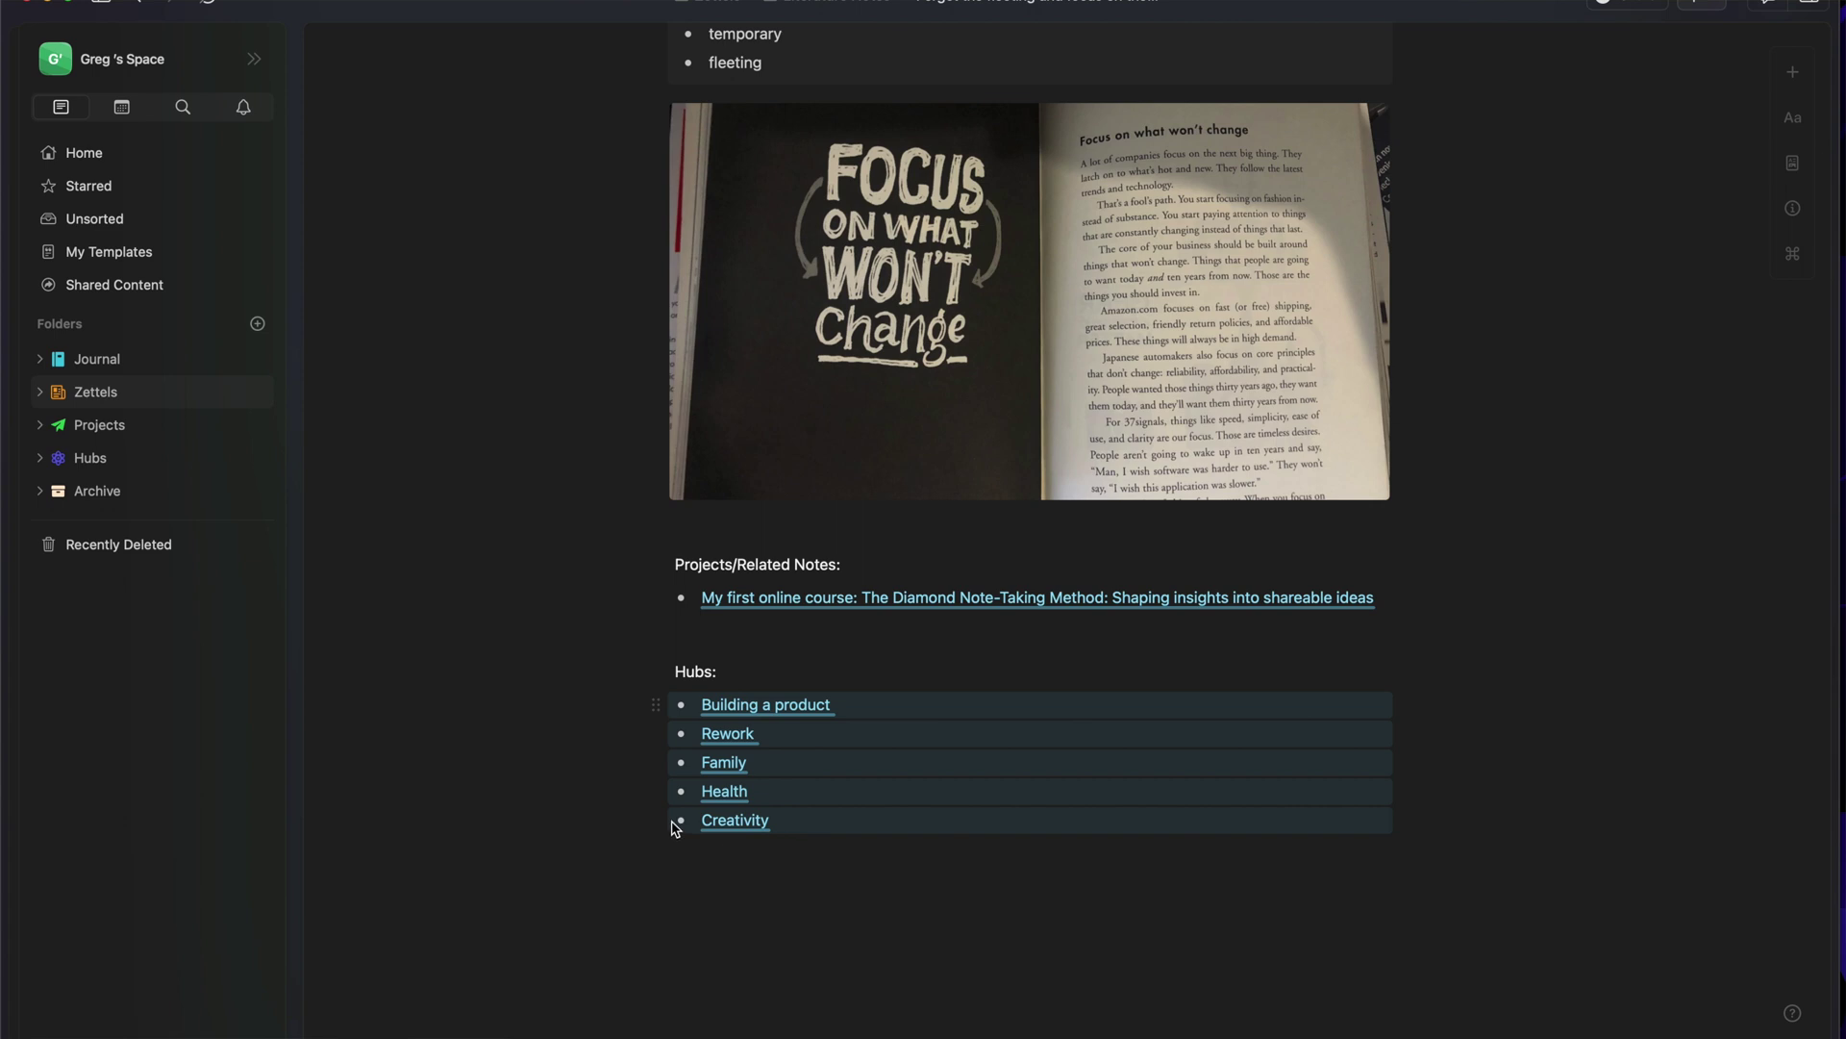
click(603, 834)
mouse_move(737, 740)
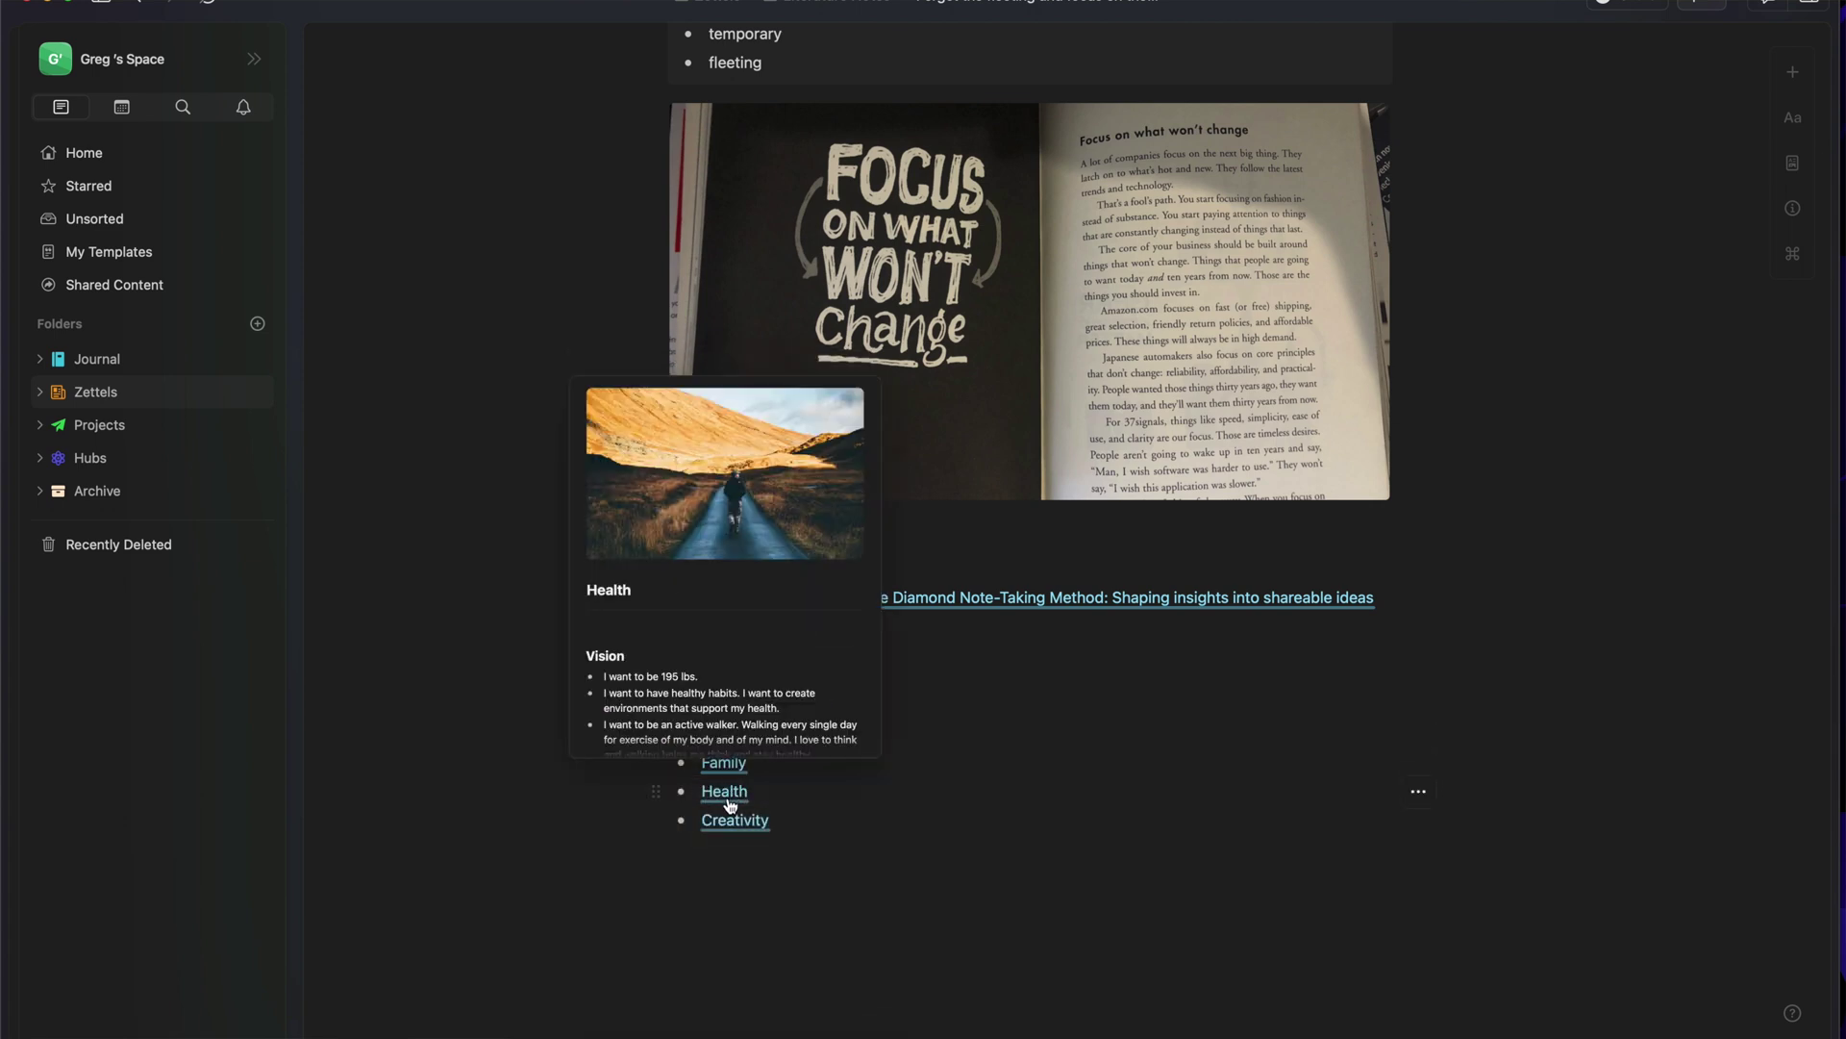
mouse_move(731, 828)
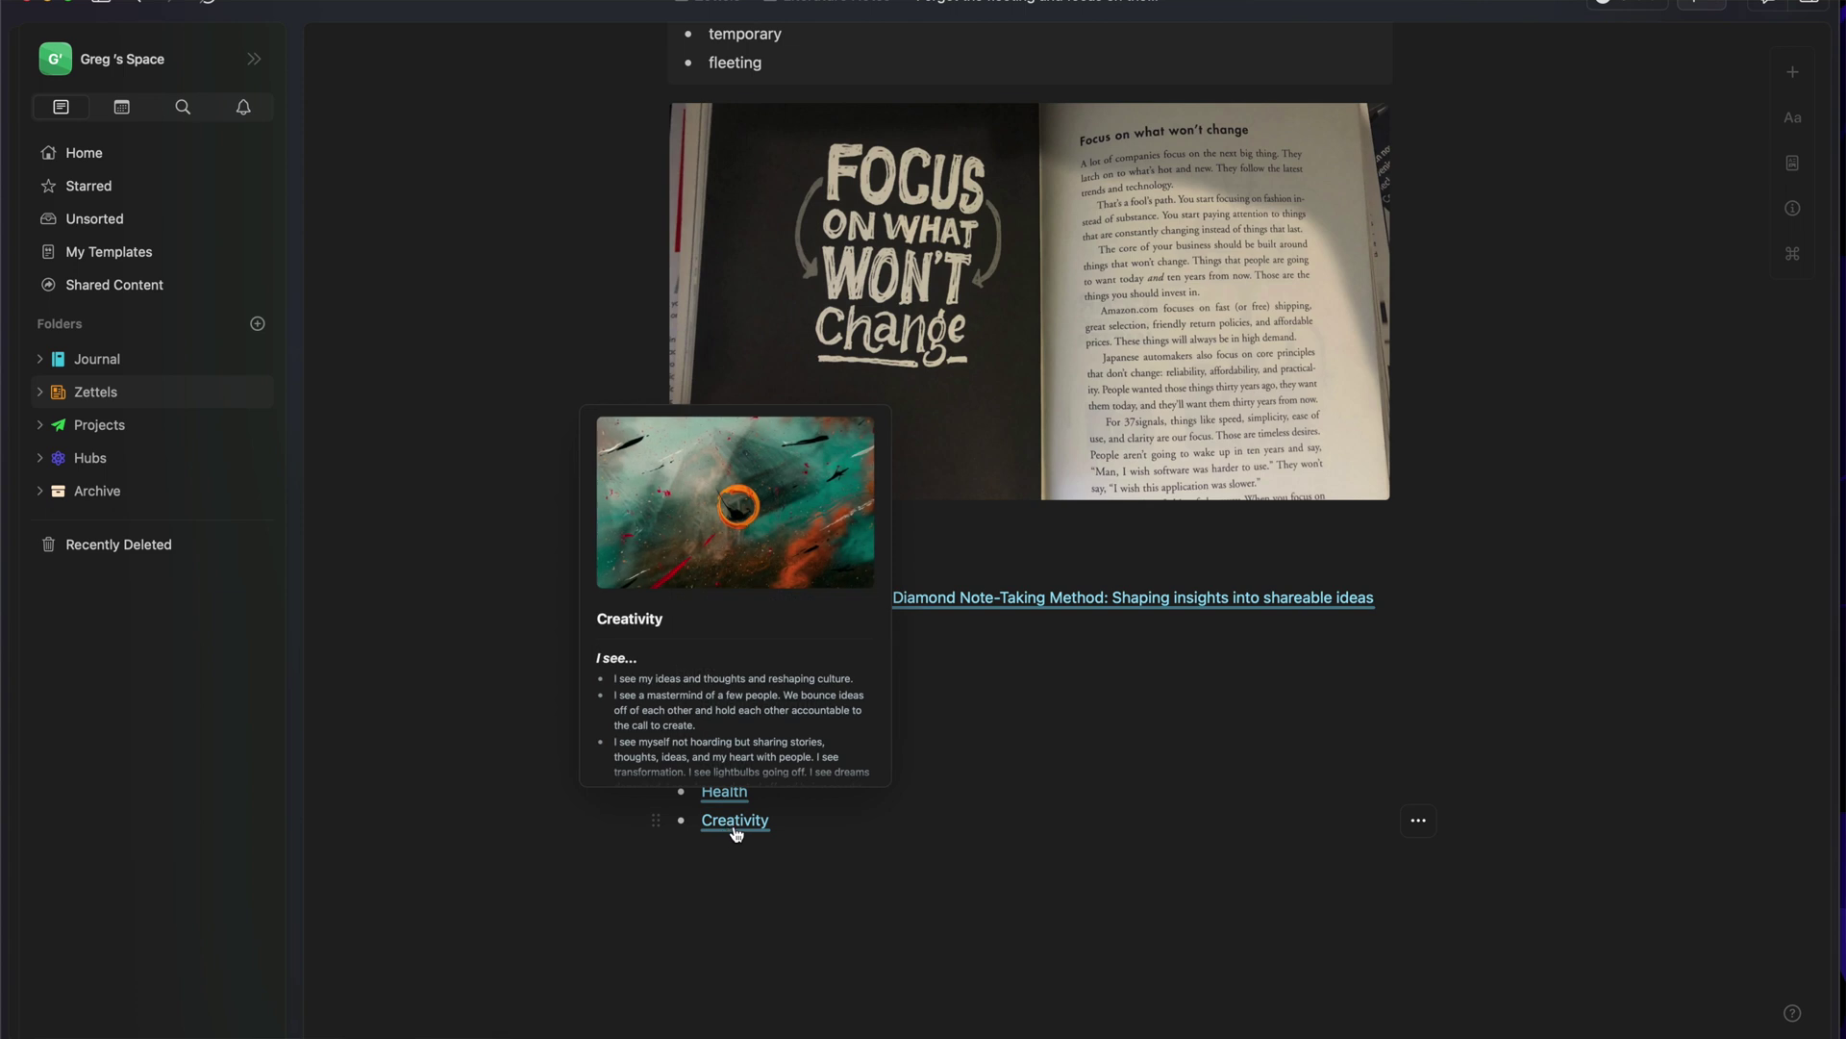
scroll(892, 787, up, 3)
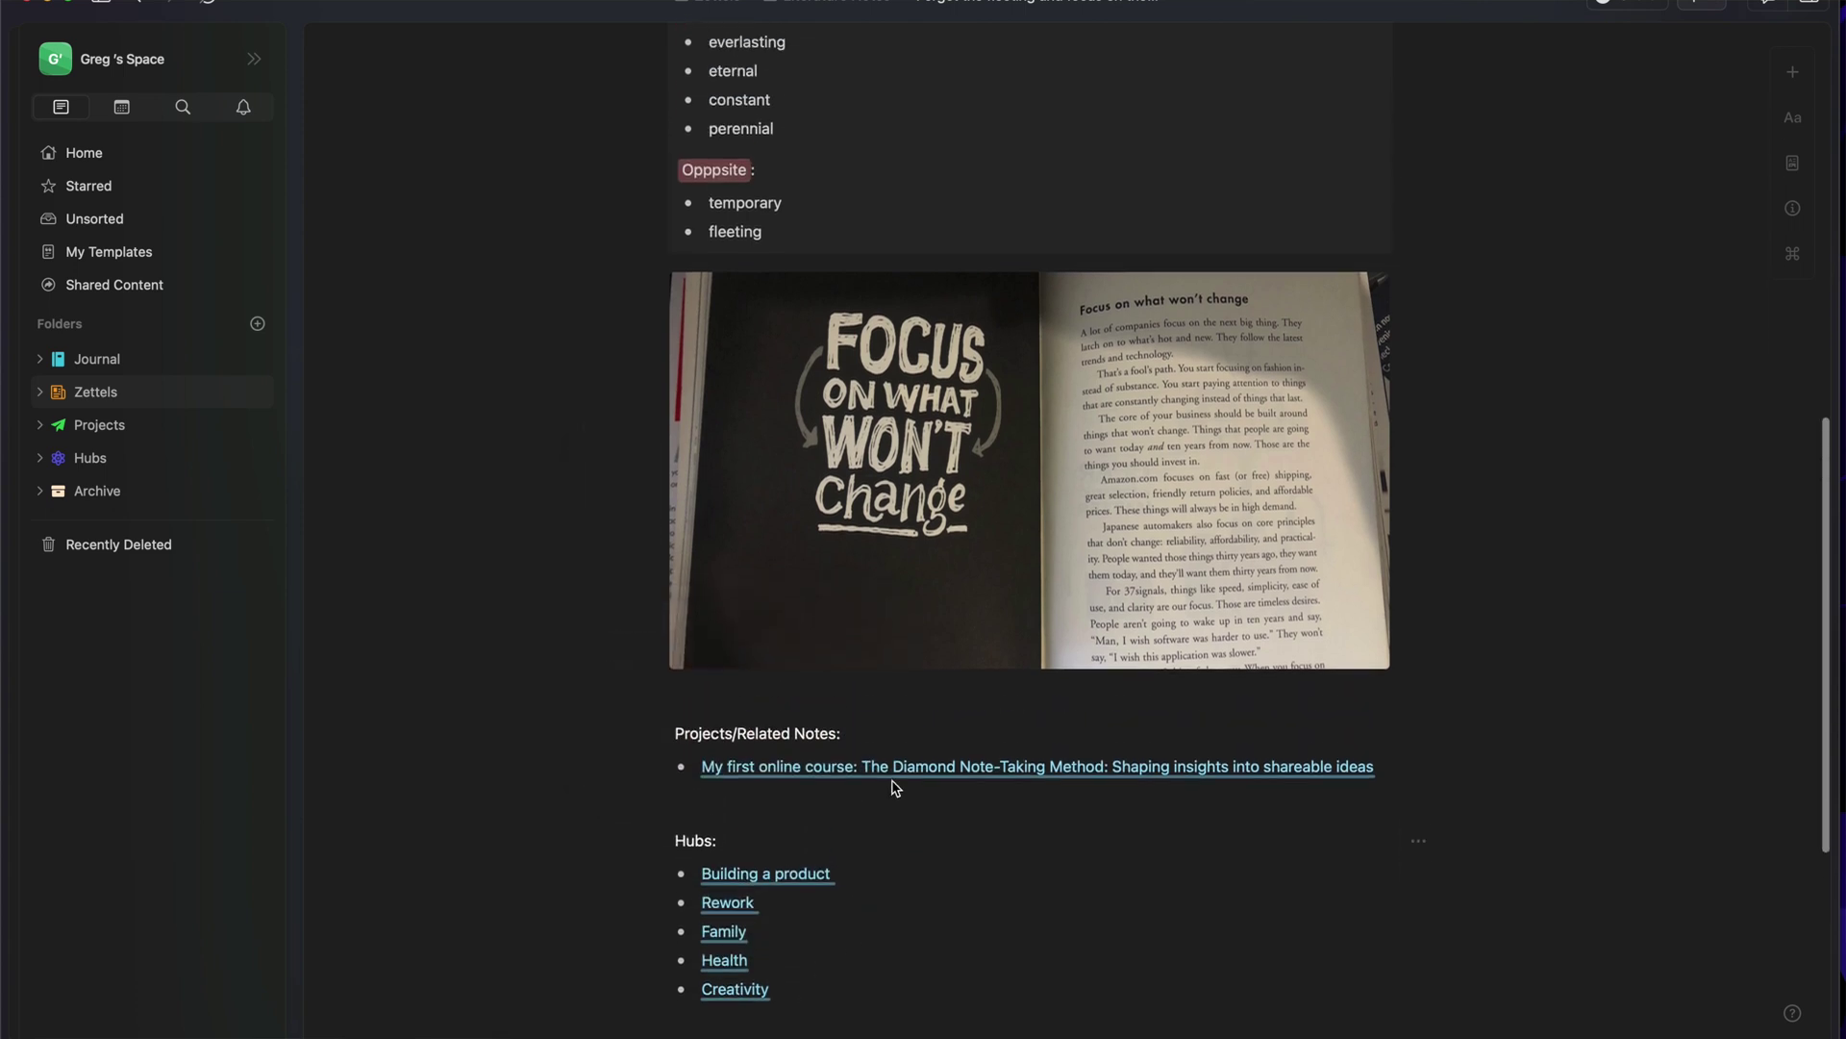
scroll(892, 787, up, 2)
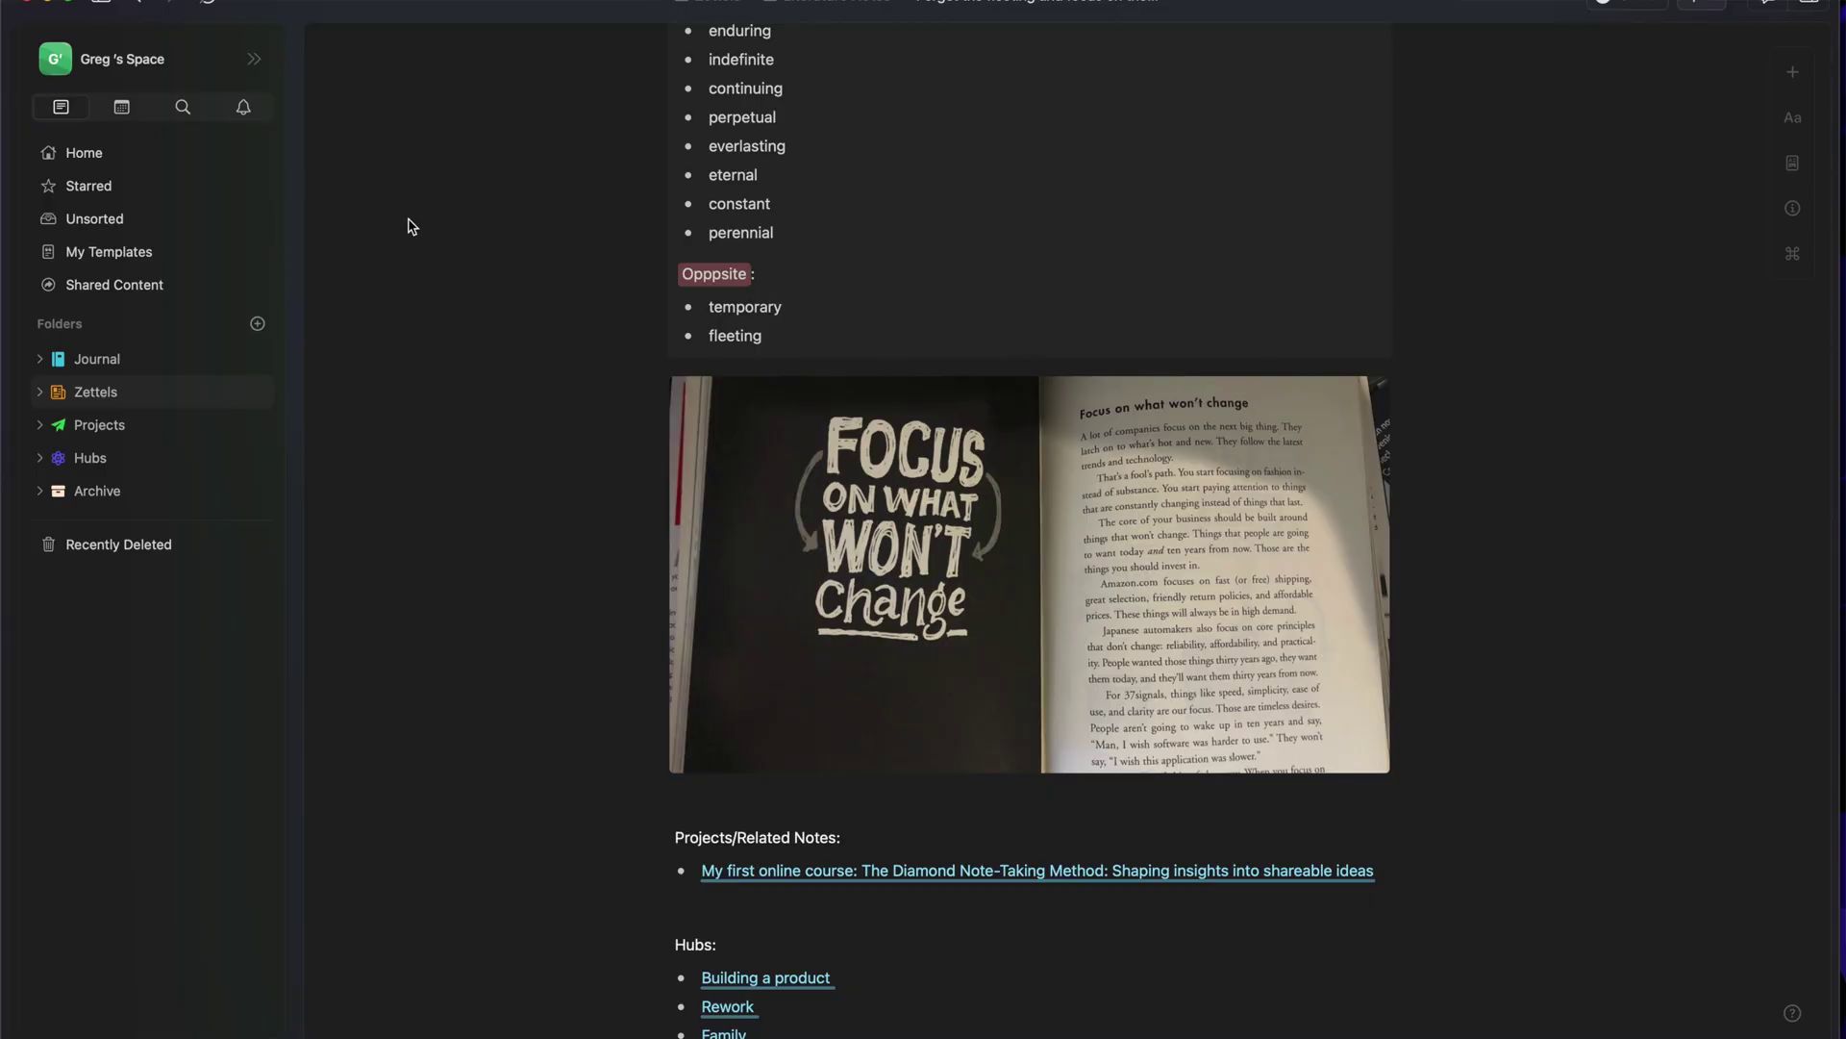
click(137, 5)
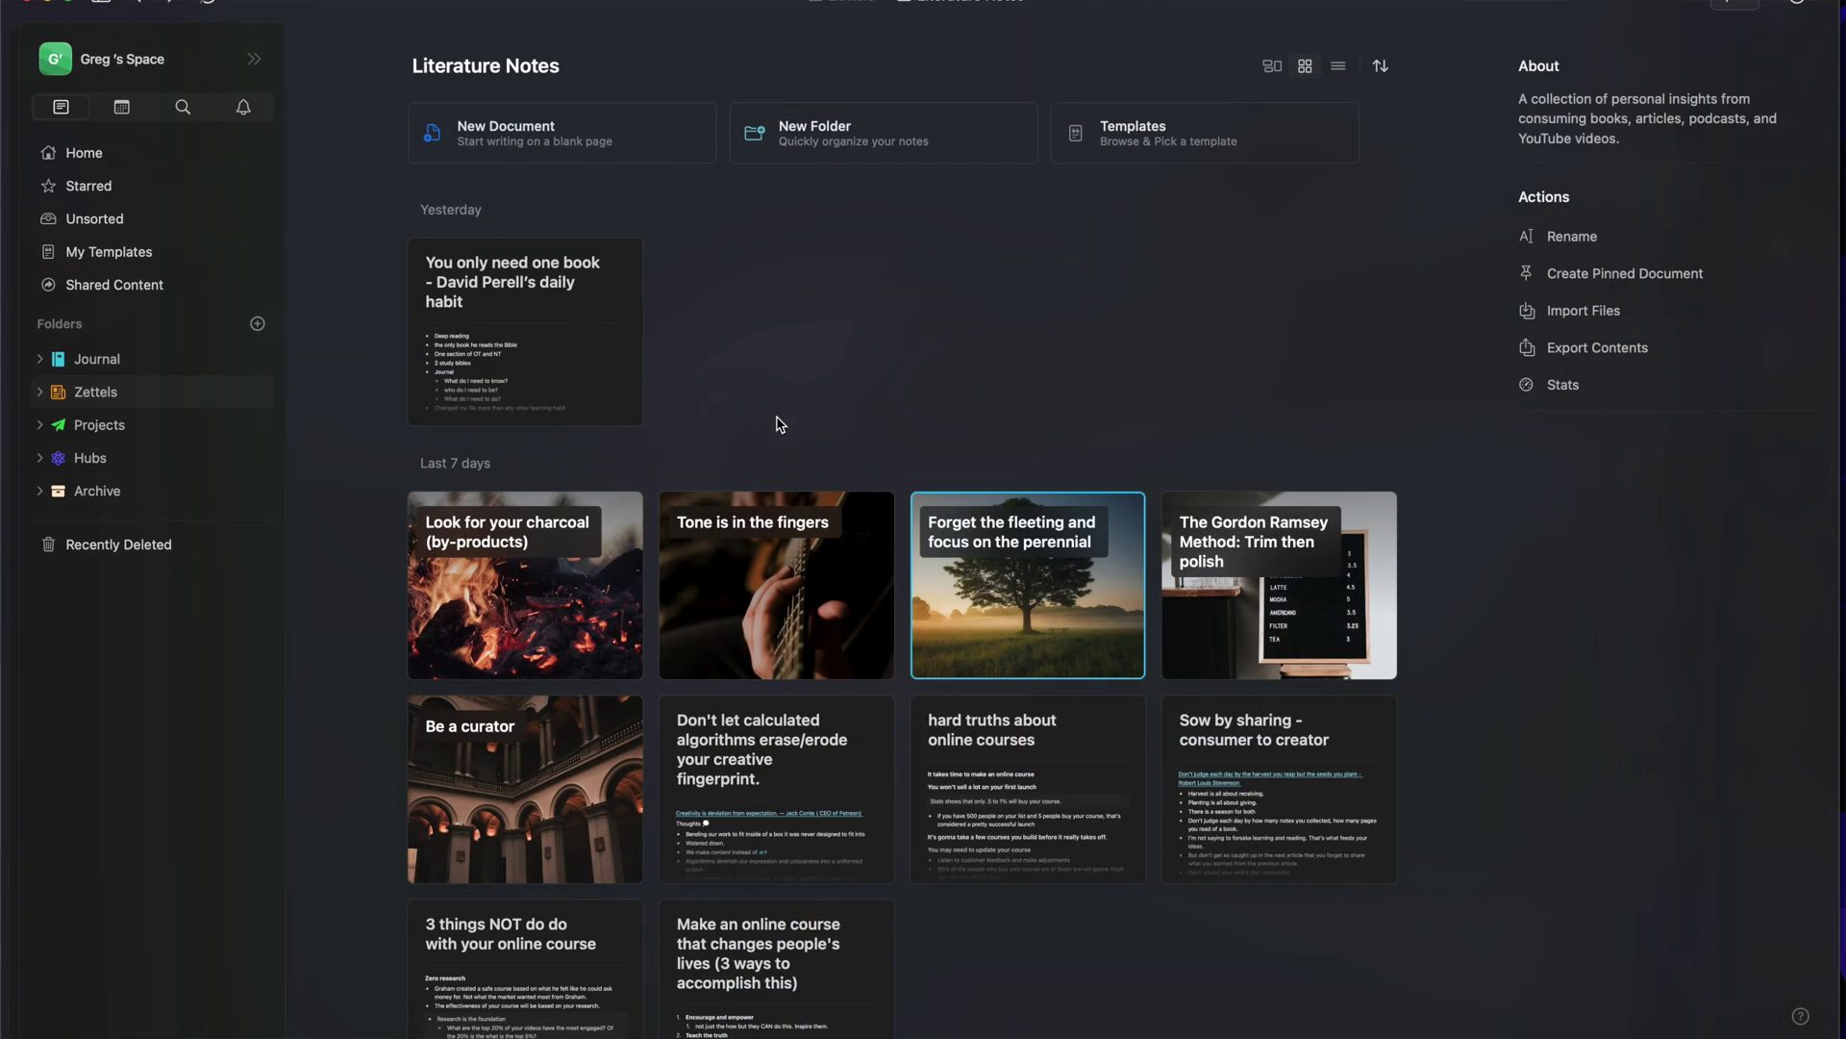
scroll(780, 424, down, 1)
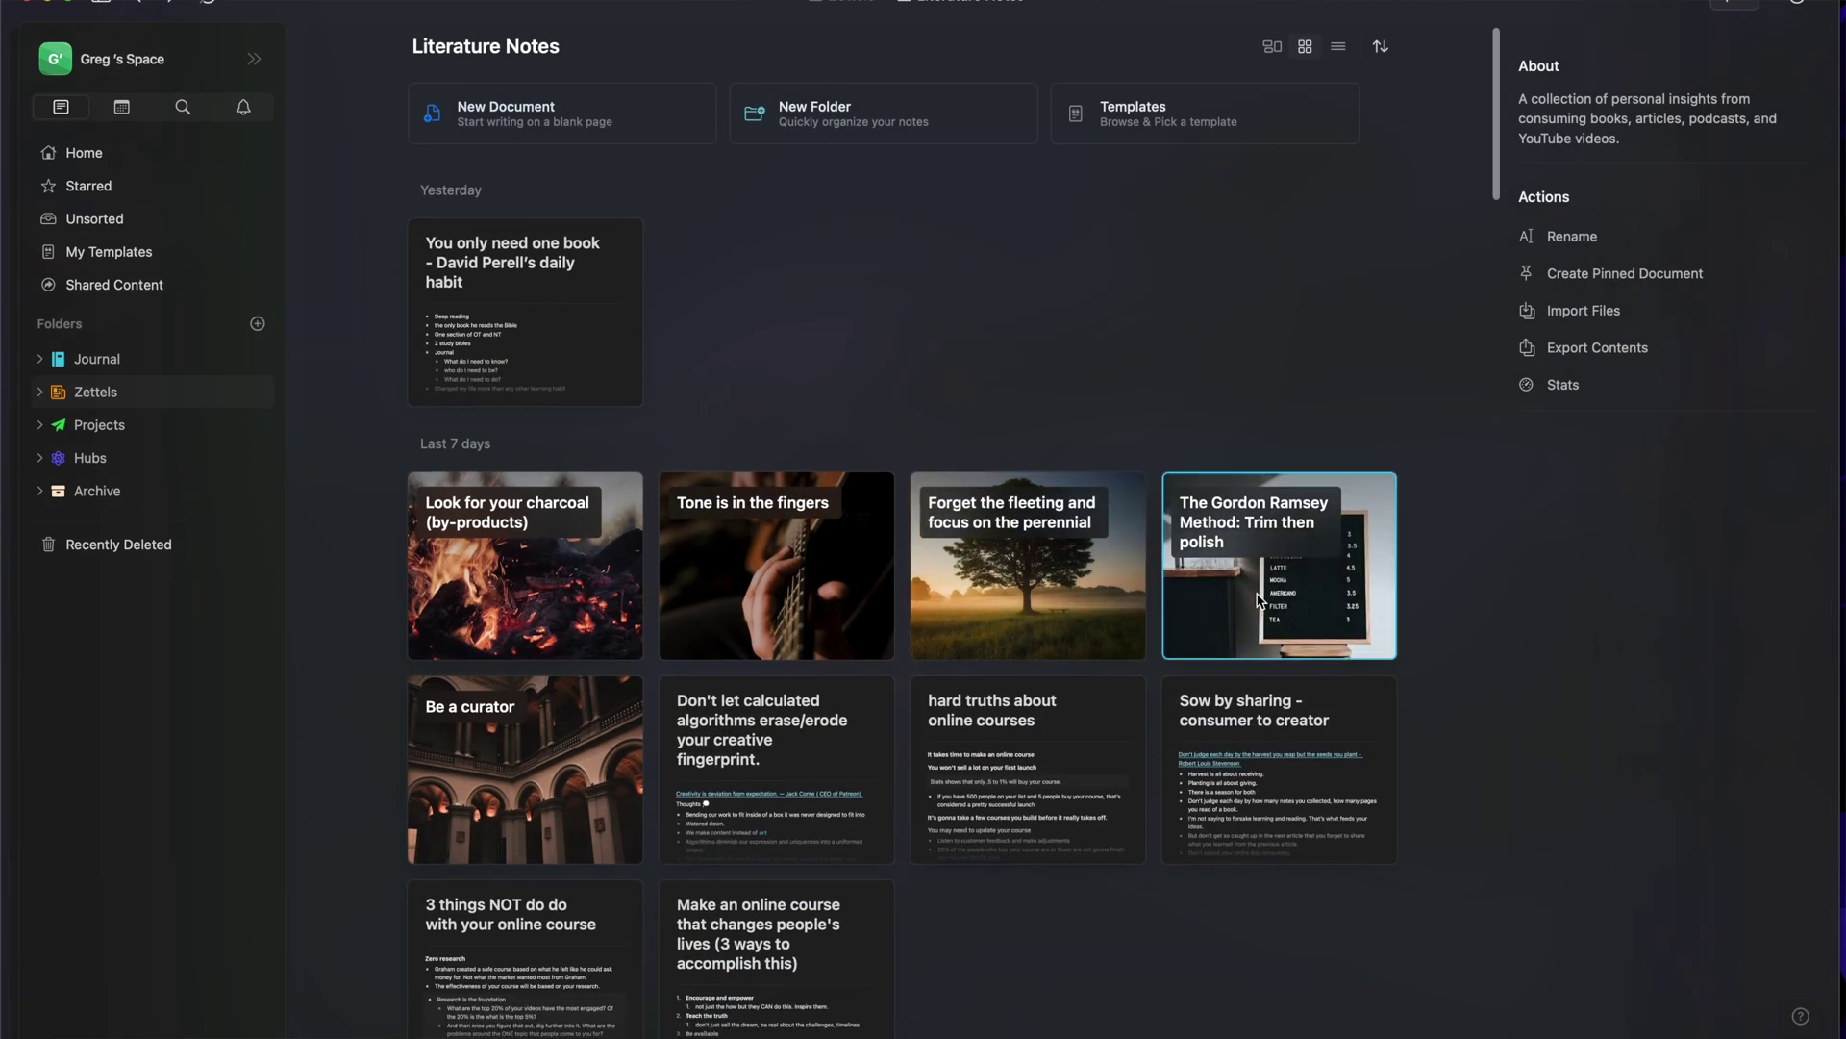
click(1260, 598)
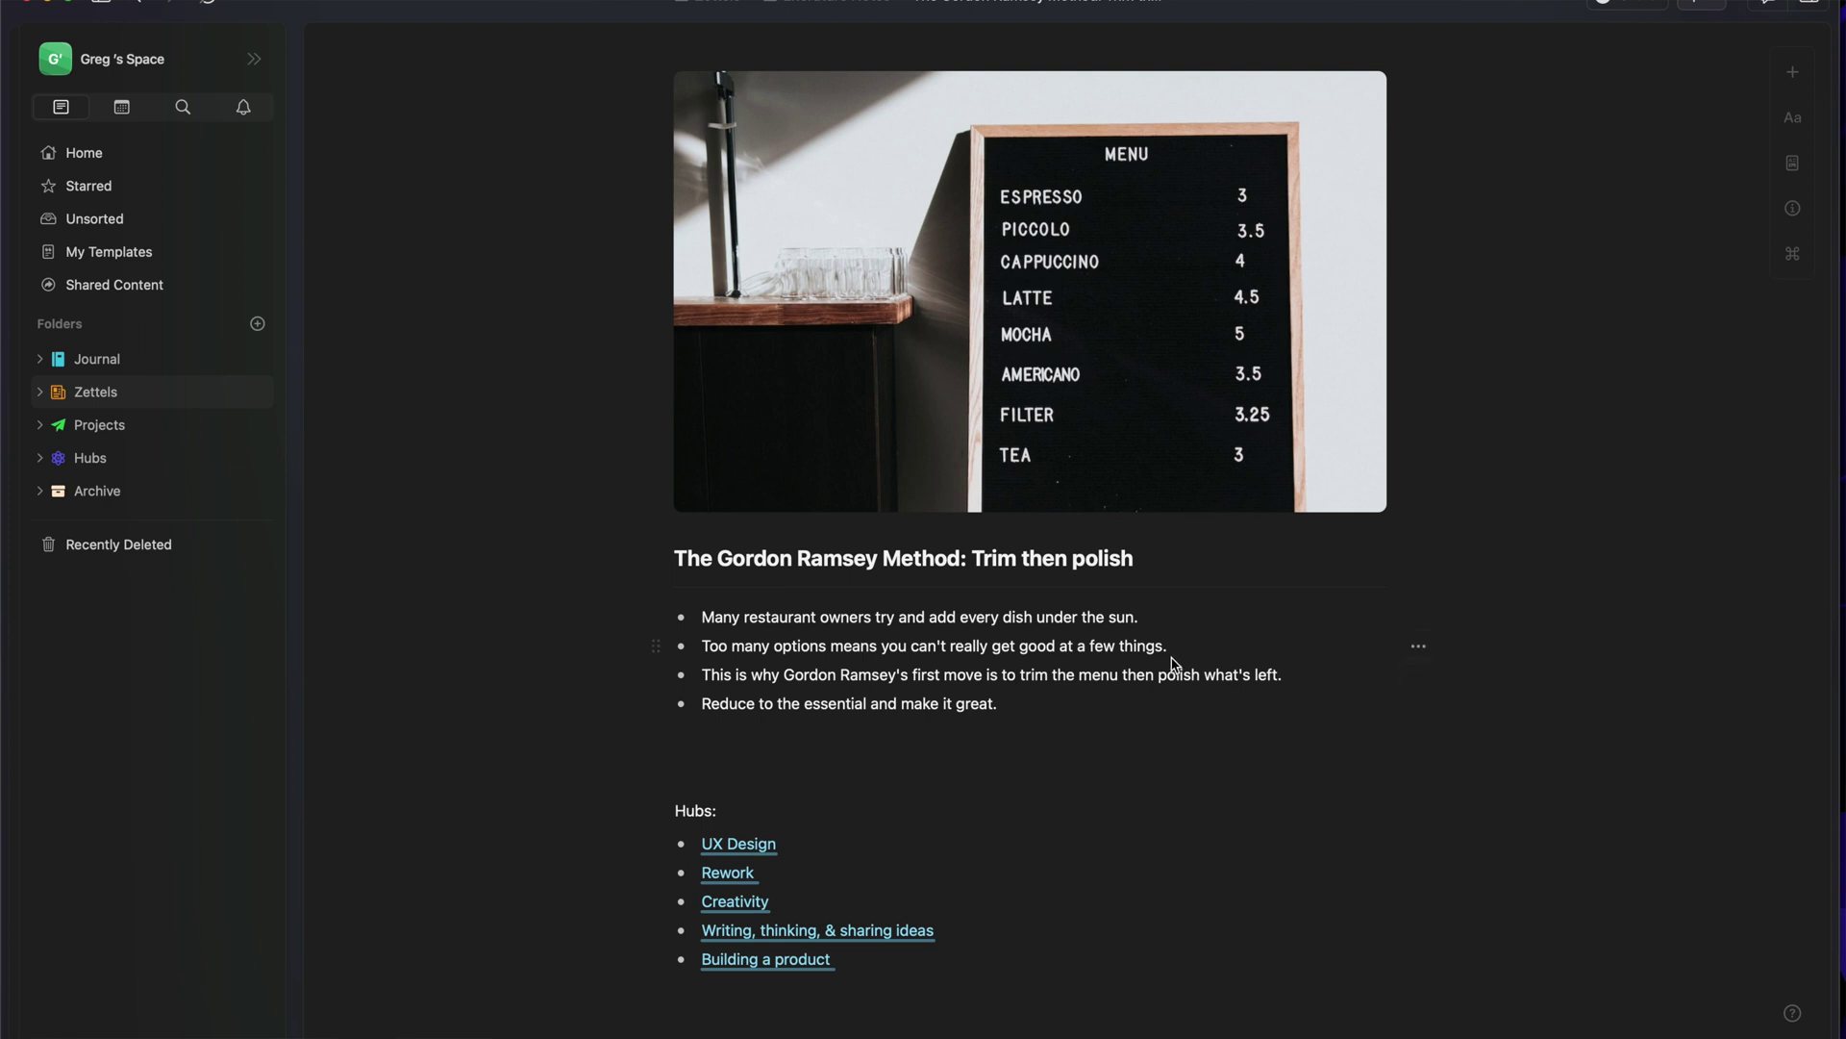
scroll(1173, 663, down, 1)
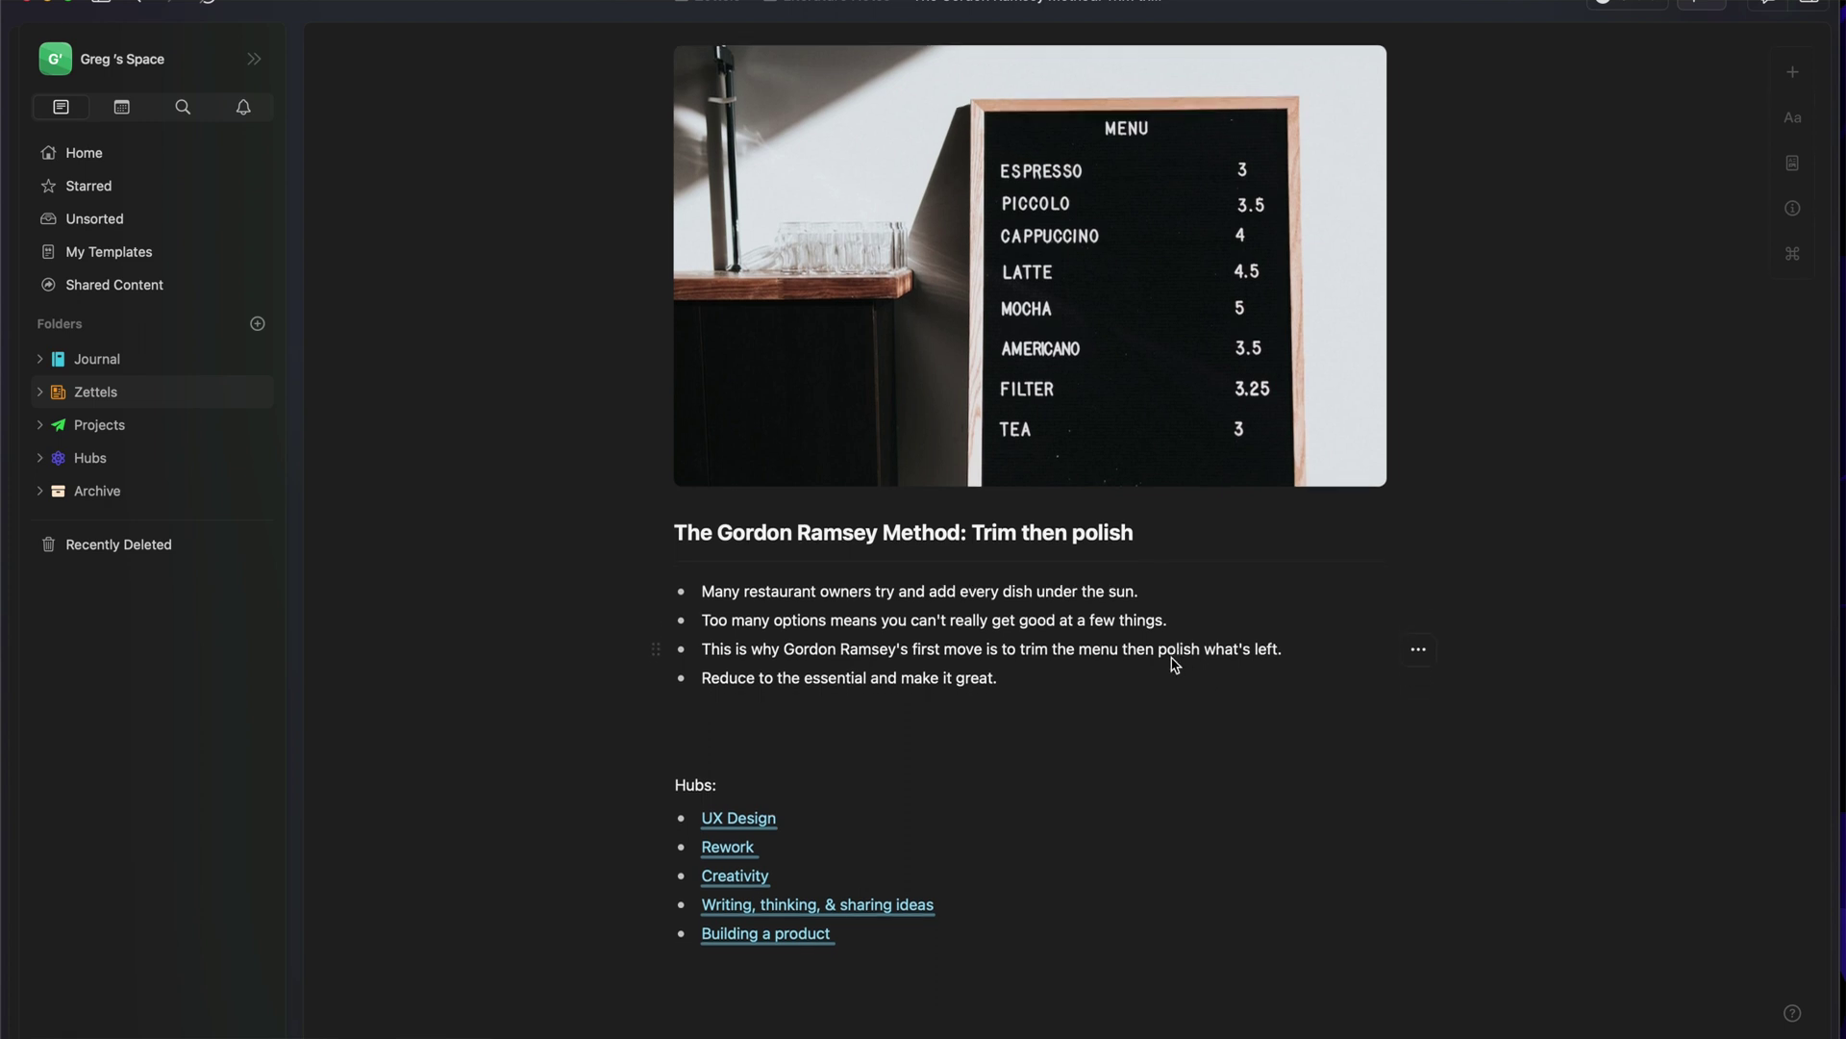
scroll(1173, 661, down, 2)
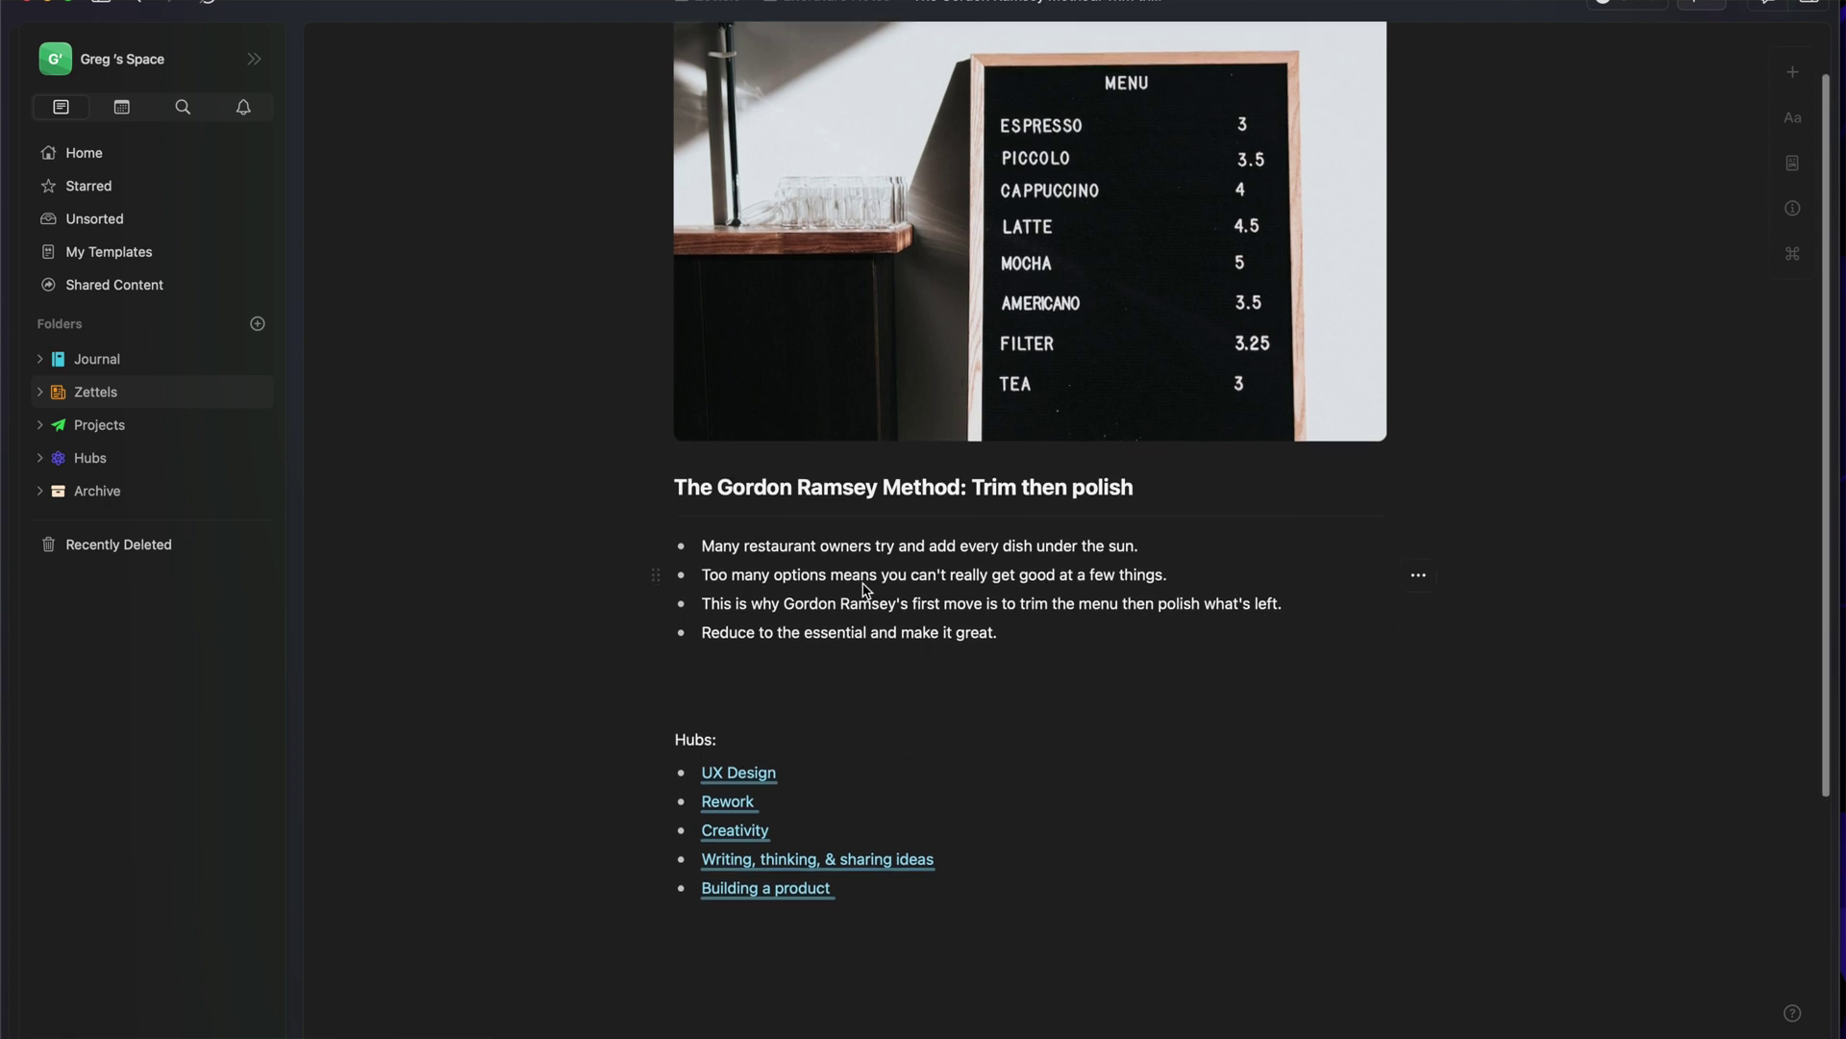
mouse_move(726, 814)
drag(661, 760, 873, 902)
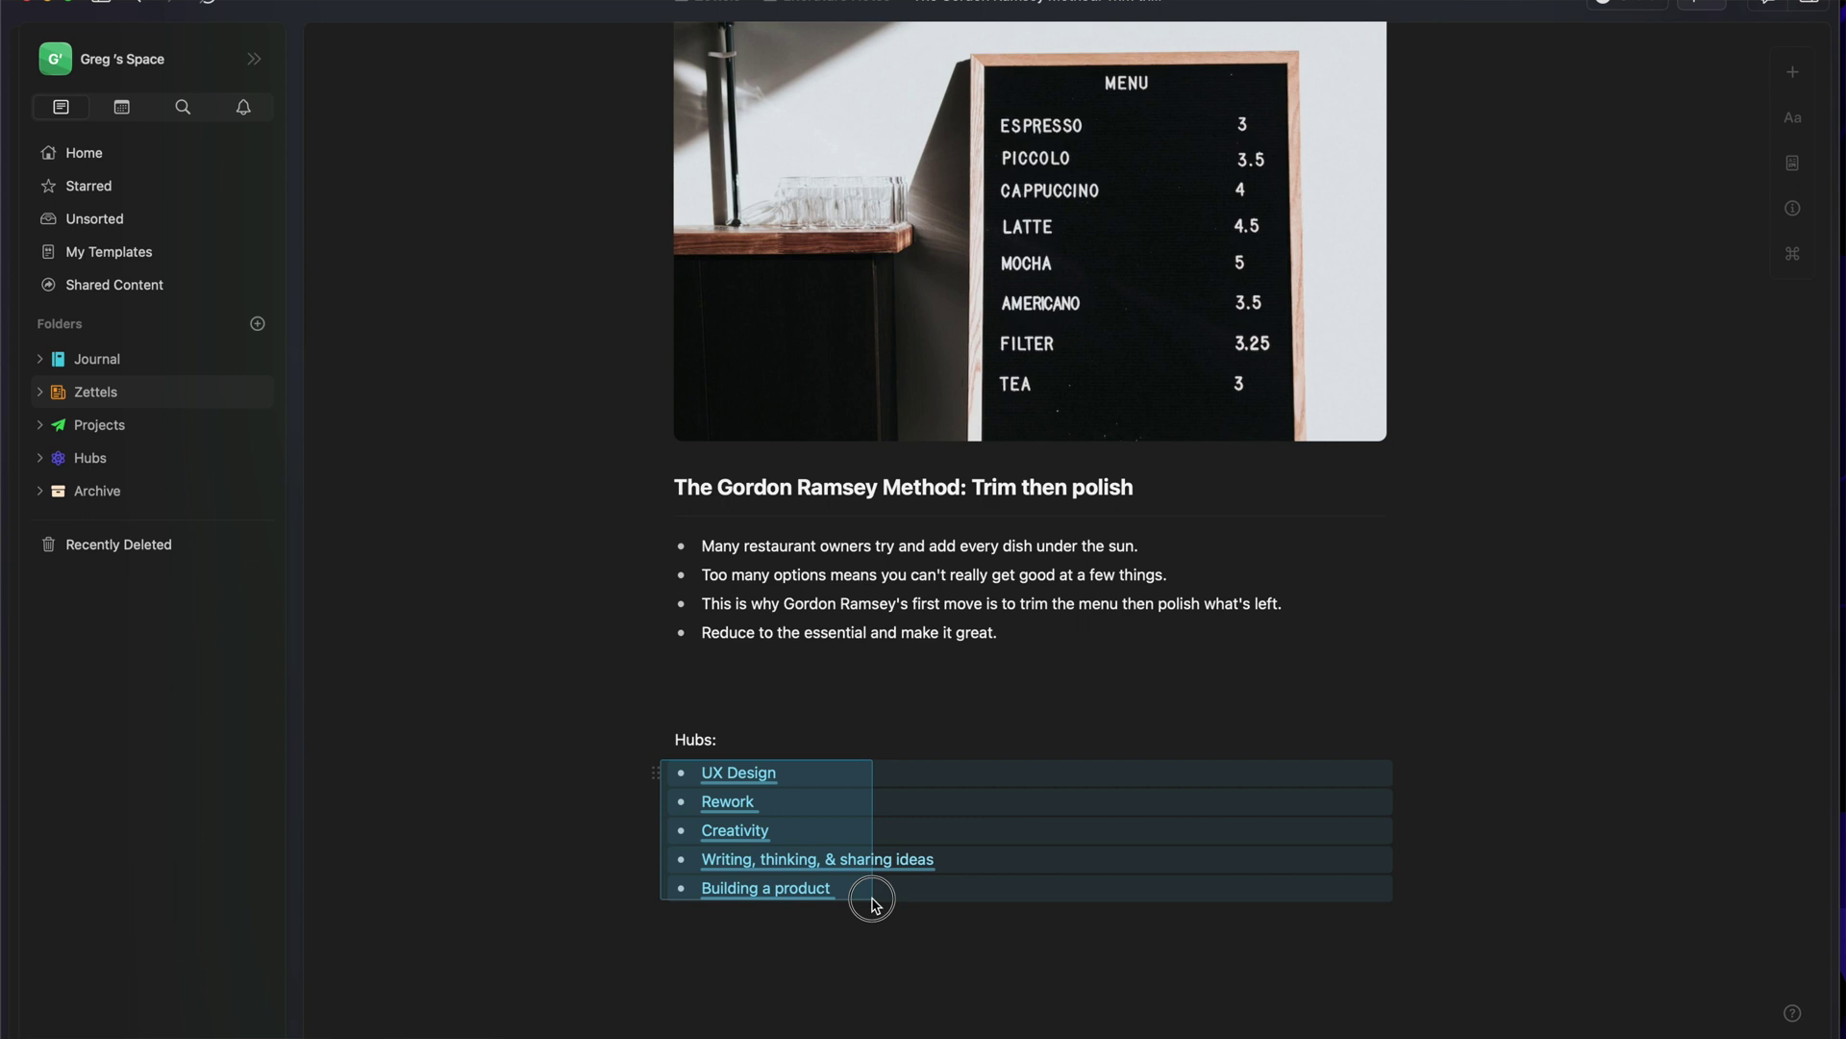
drag(873, 902, 873, 885)
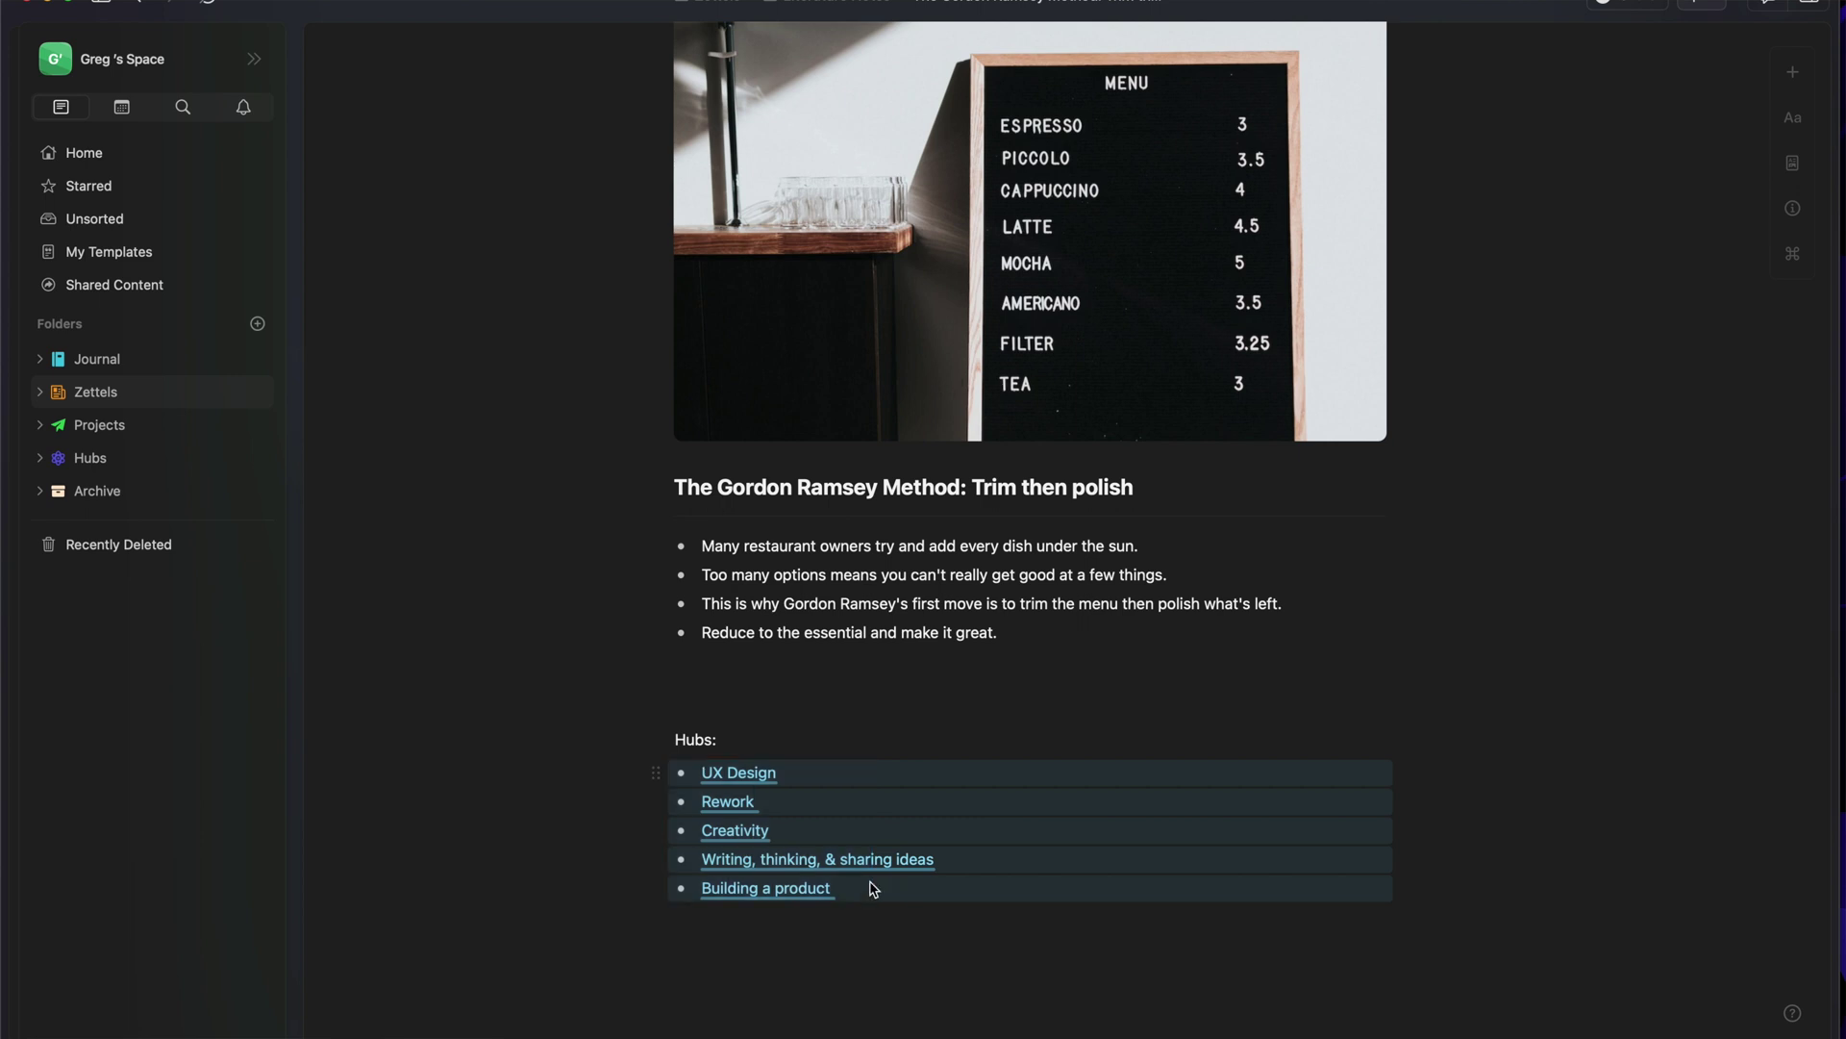
click(144, 9)
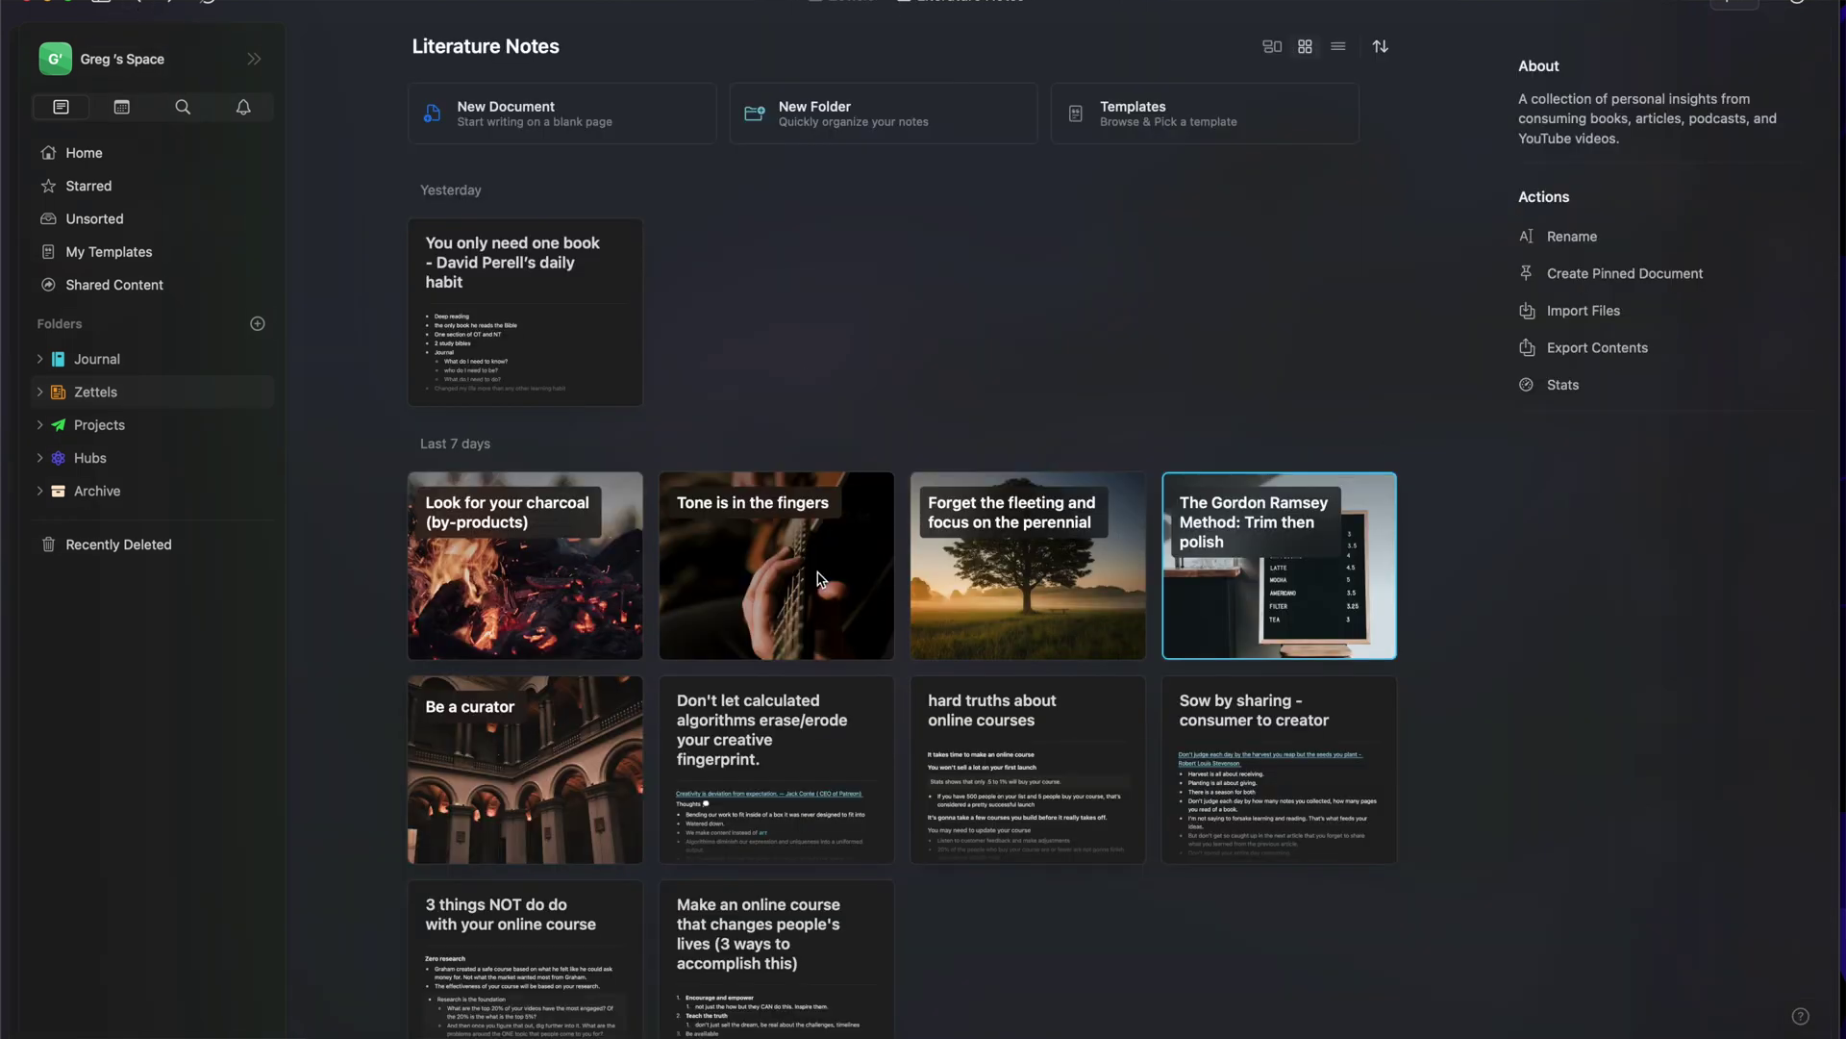
Open 'Be a curator' and select its curator definition and Similar list
click(582, 750)
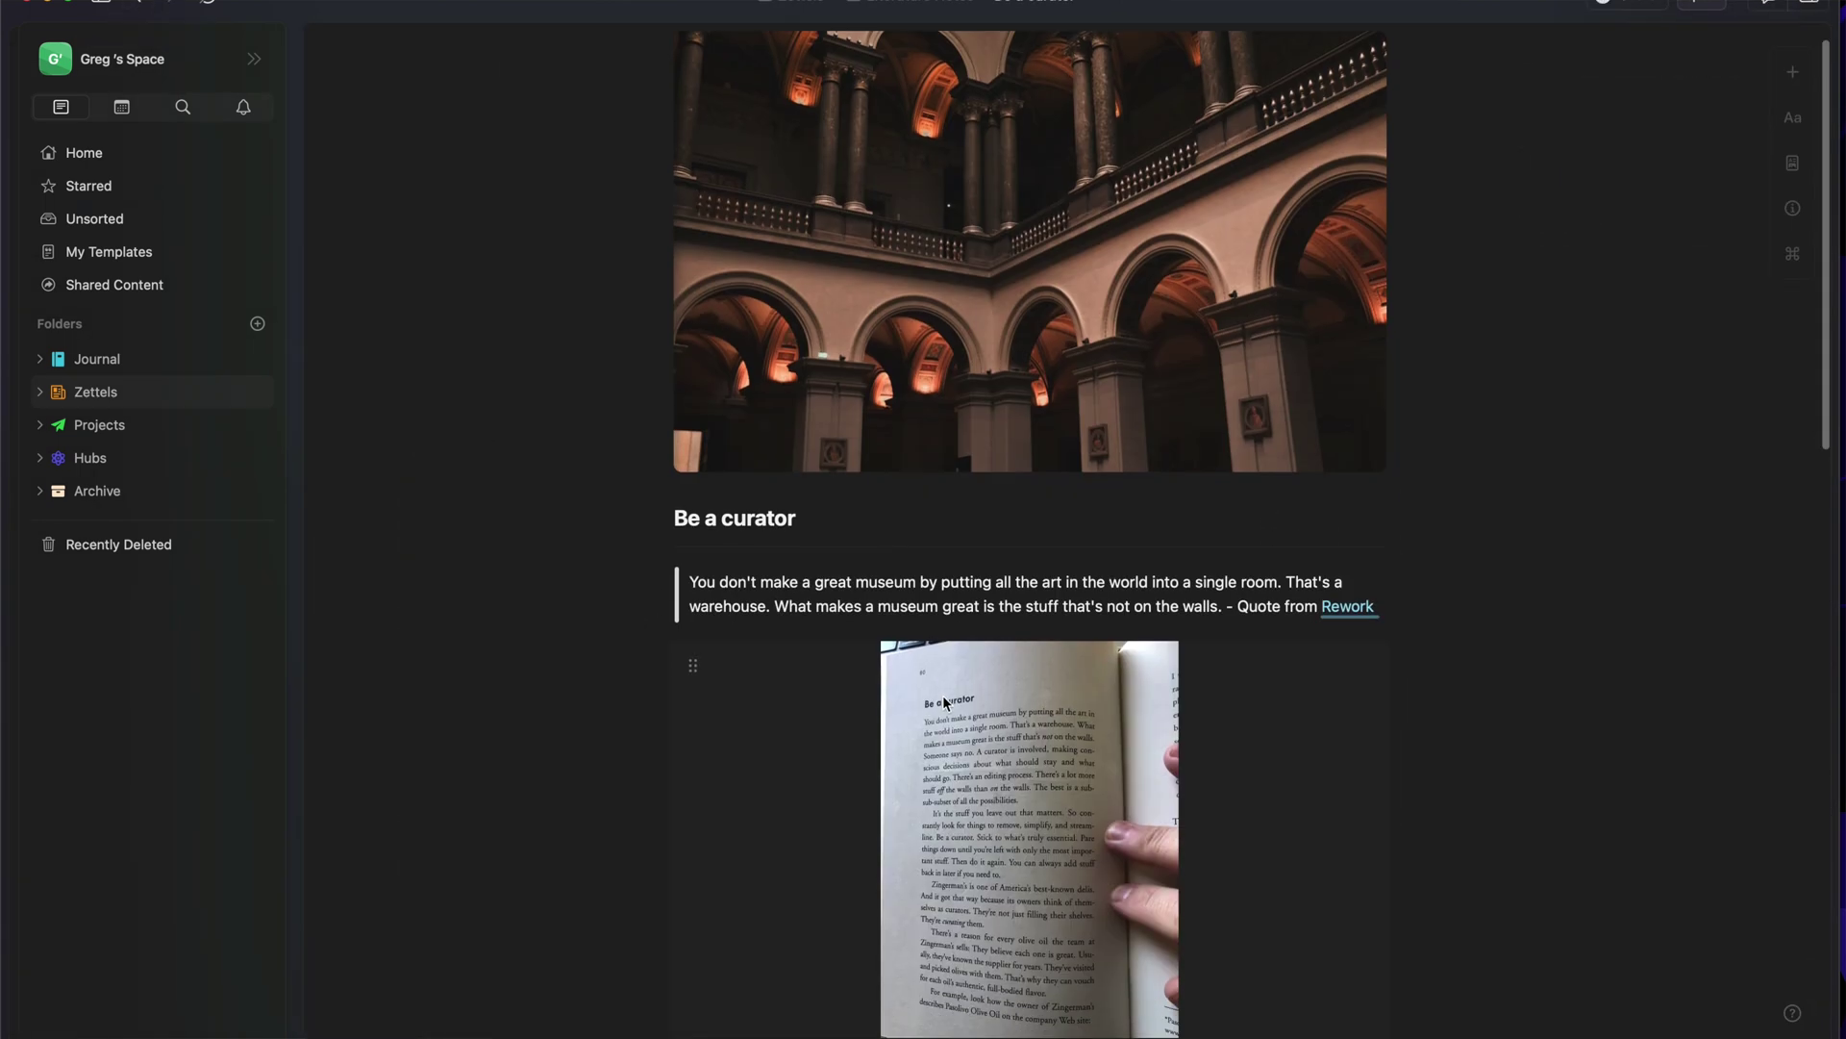
scroll(943, 695, down, 3)
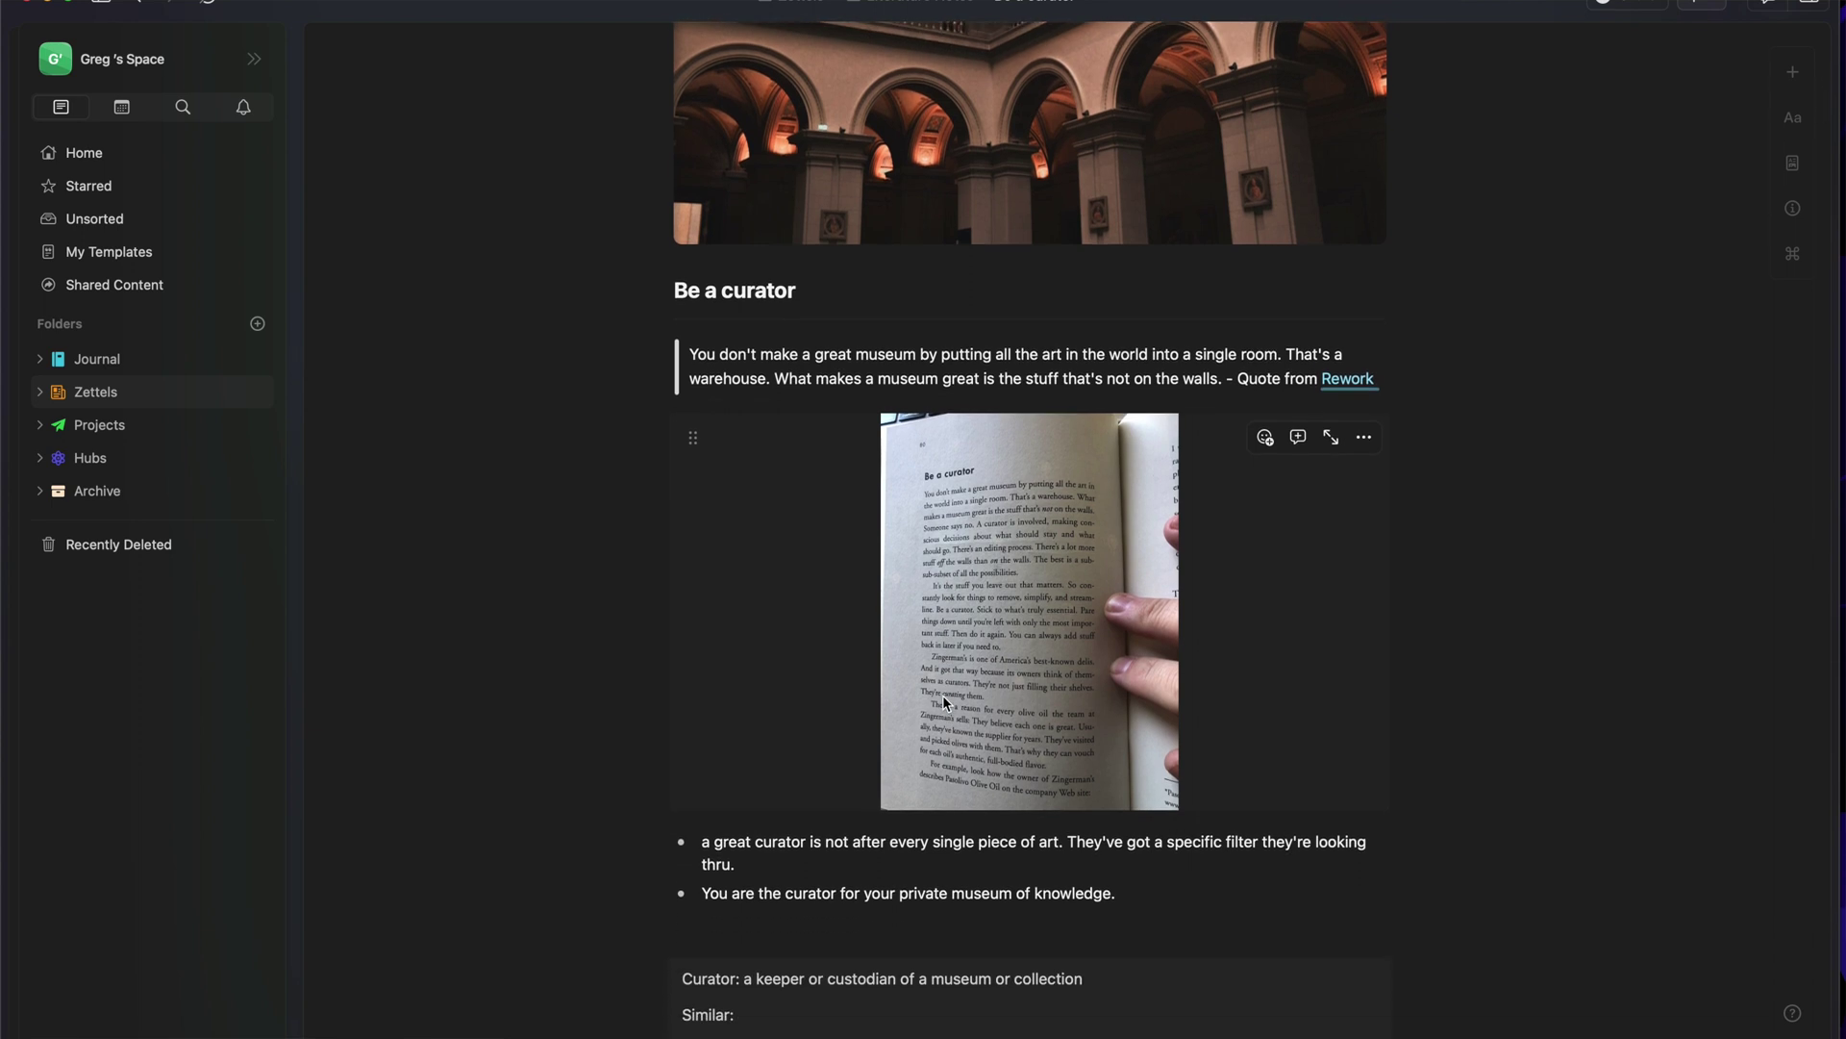
scroll(944, 703, down, 2)
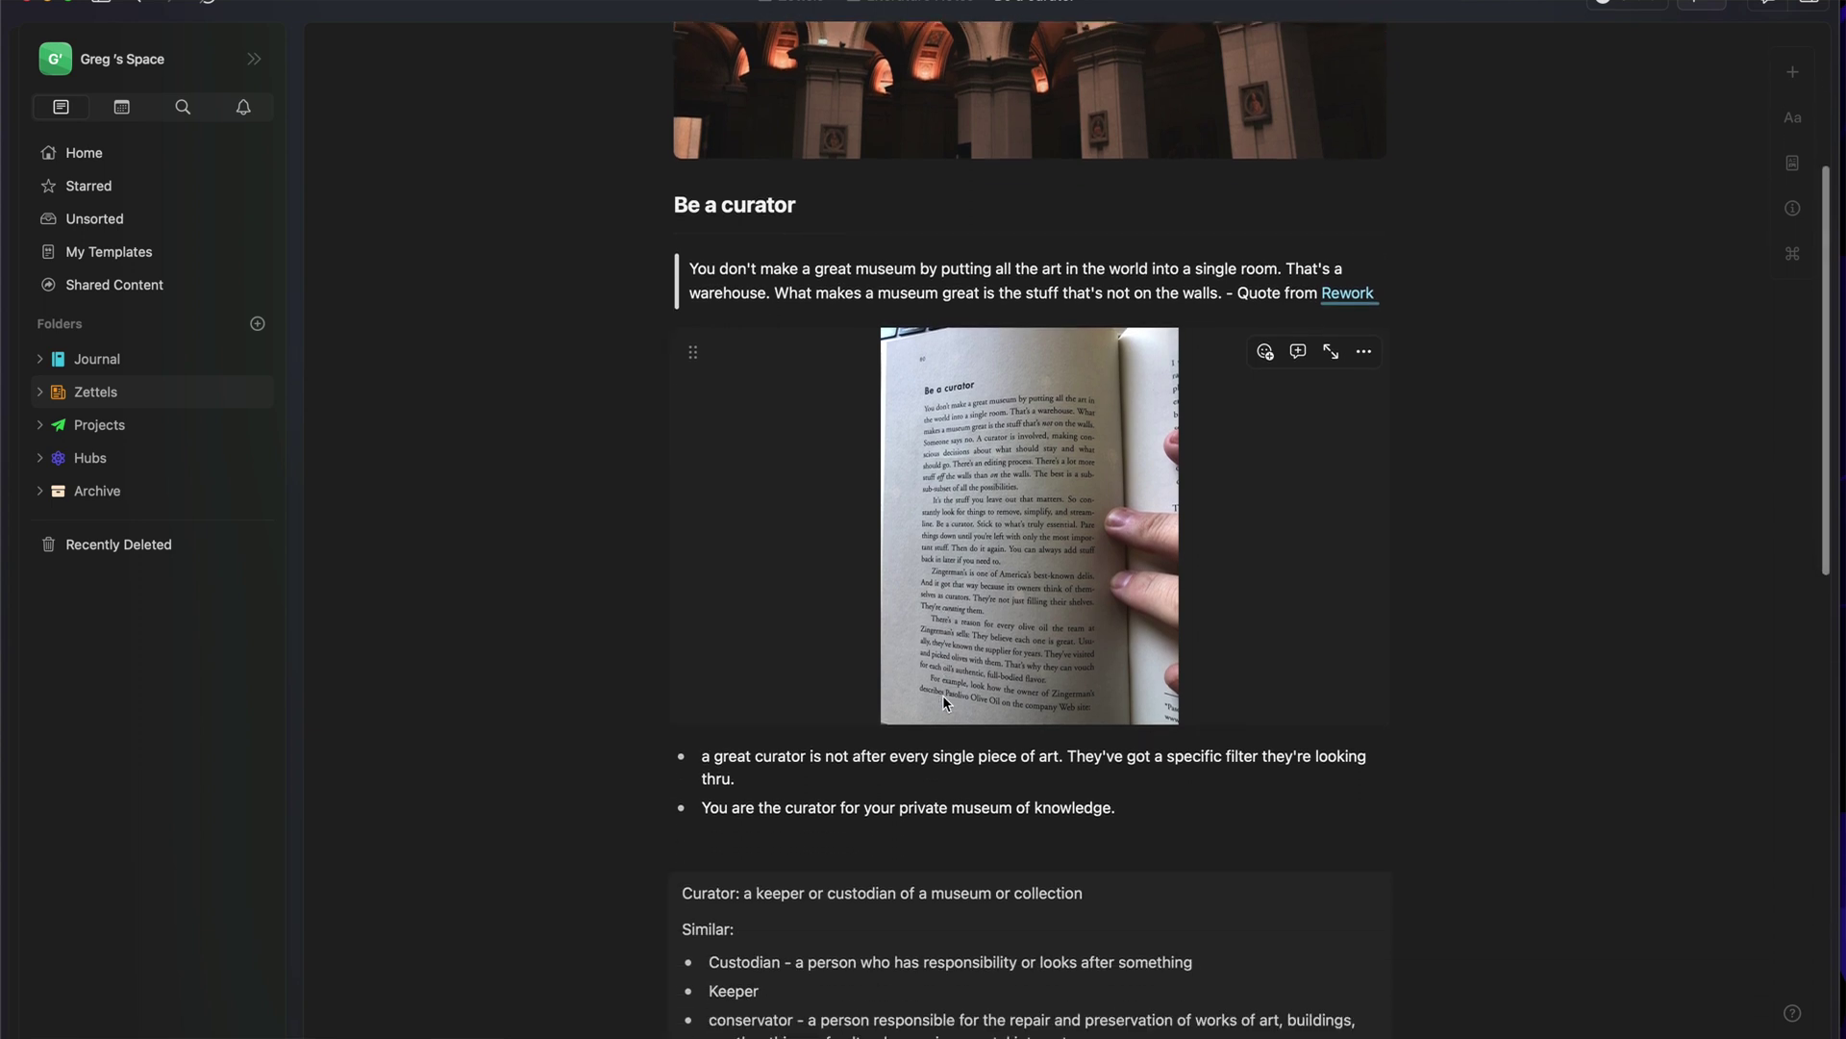
scroll(947, 703, down, 1)
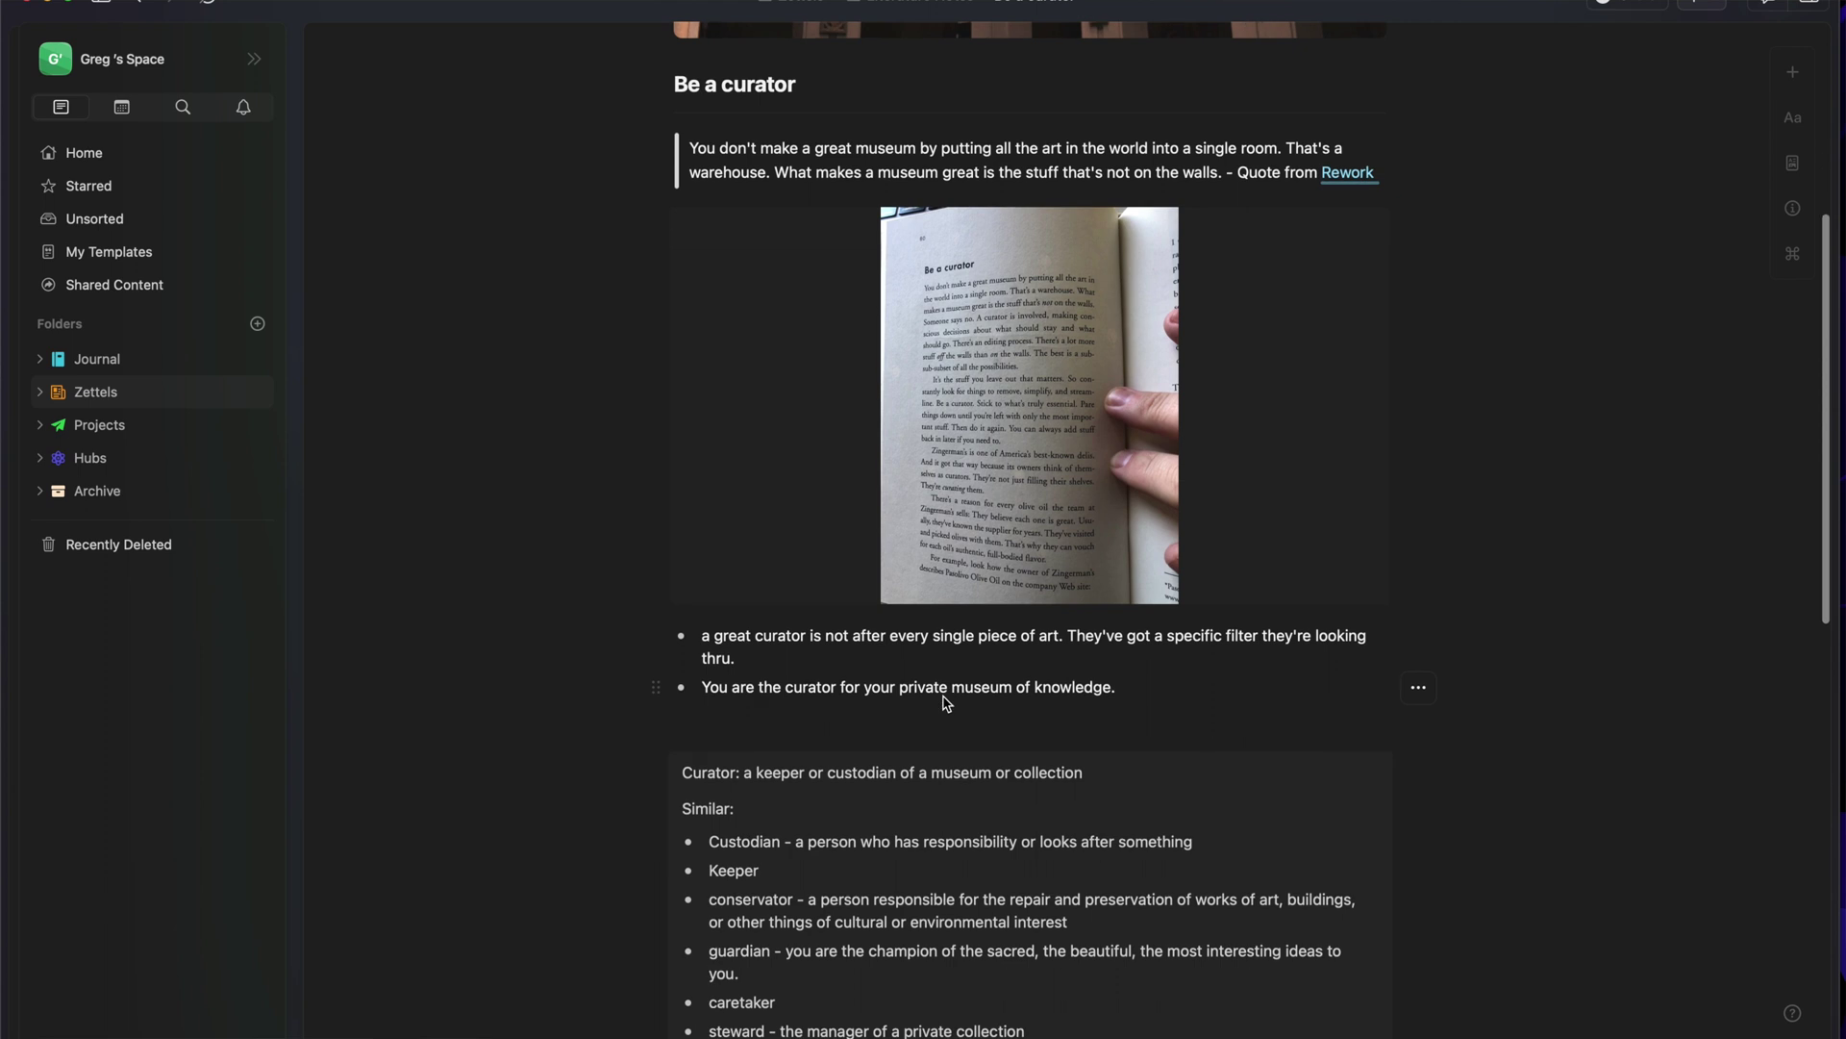
scroll(947, 703, down, 1)
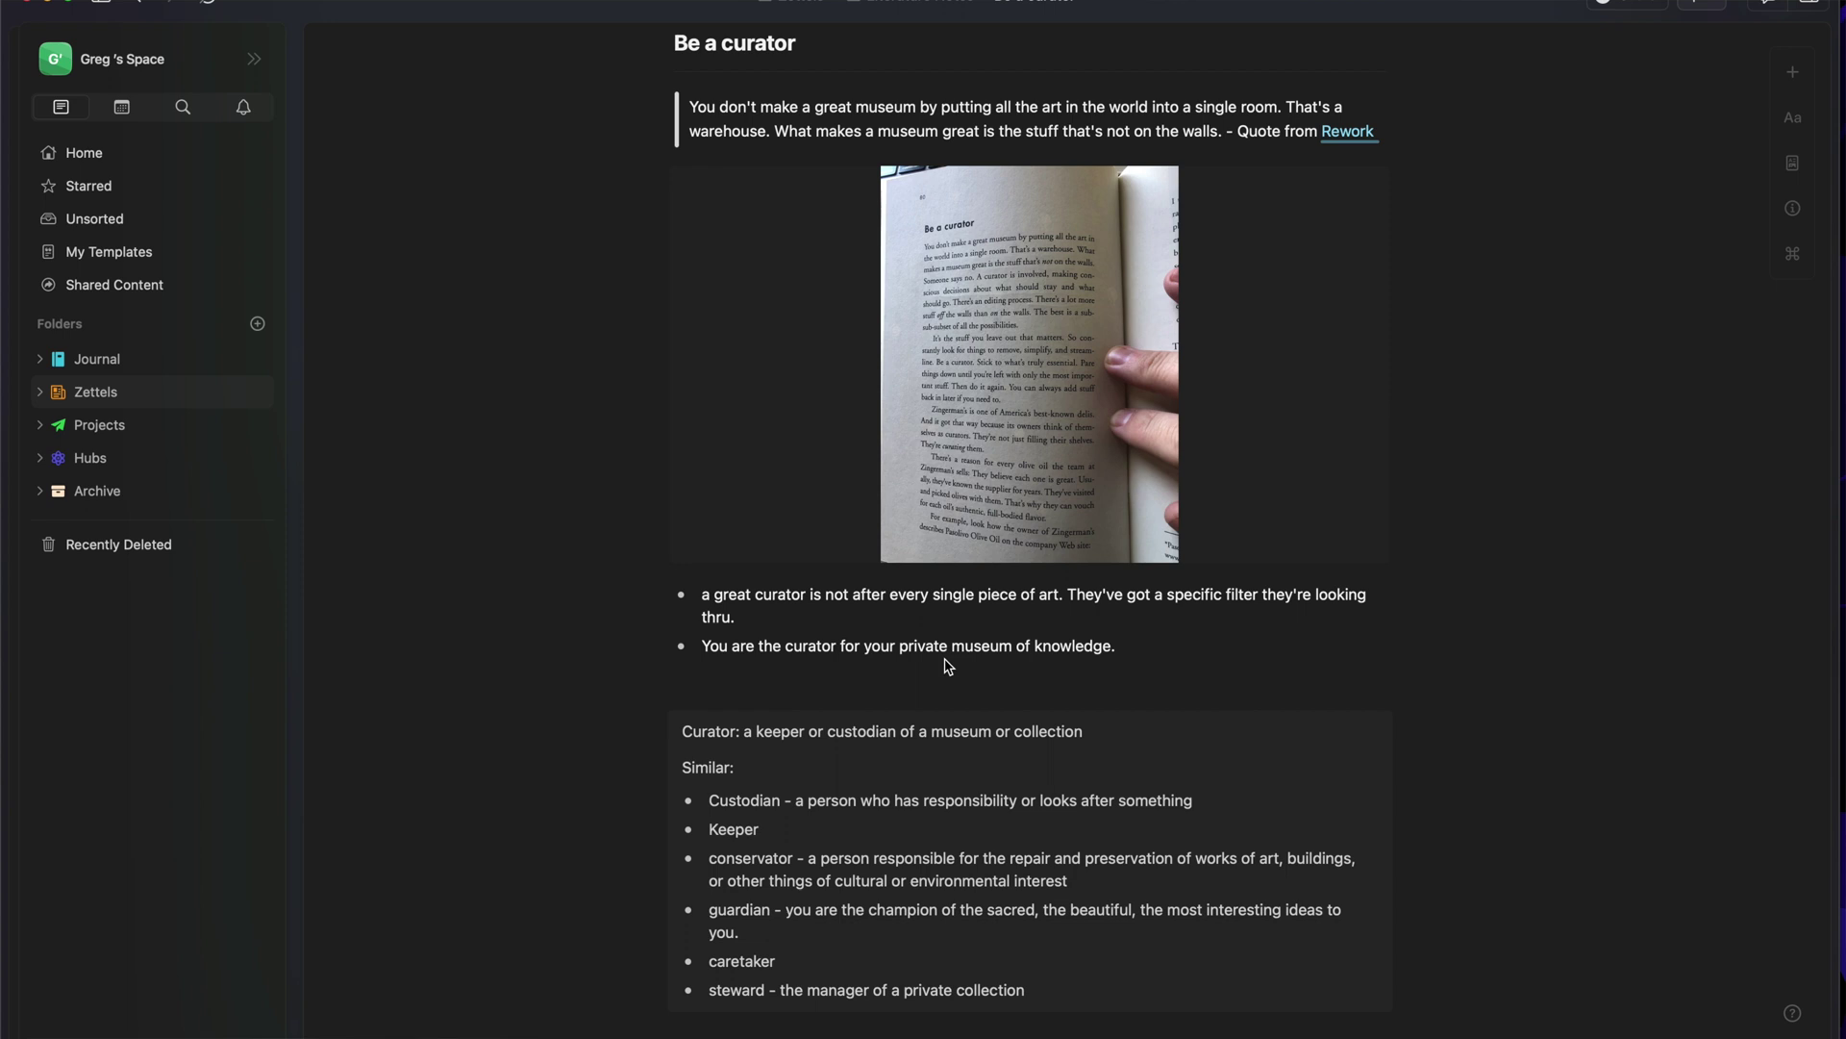
scroll(947, 666, down, 4)
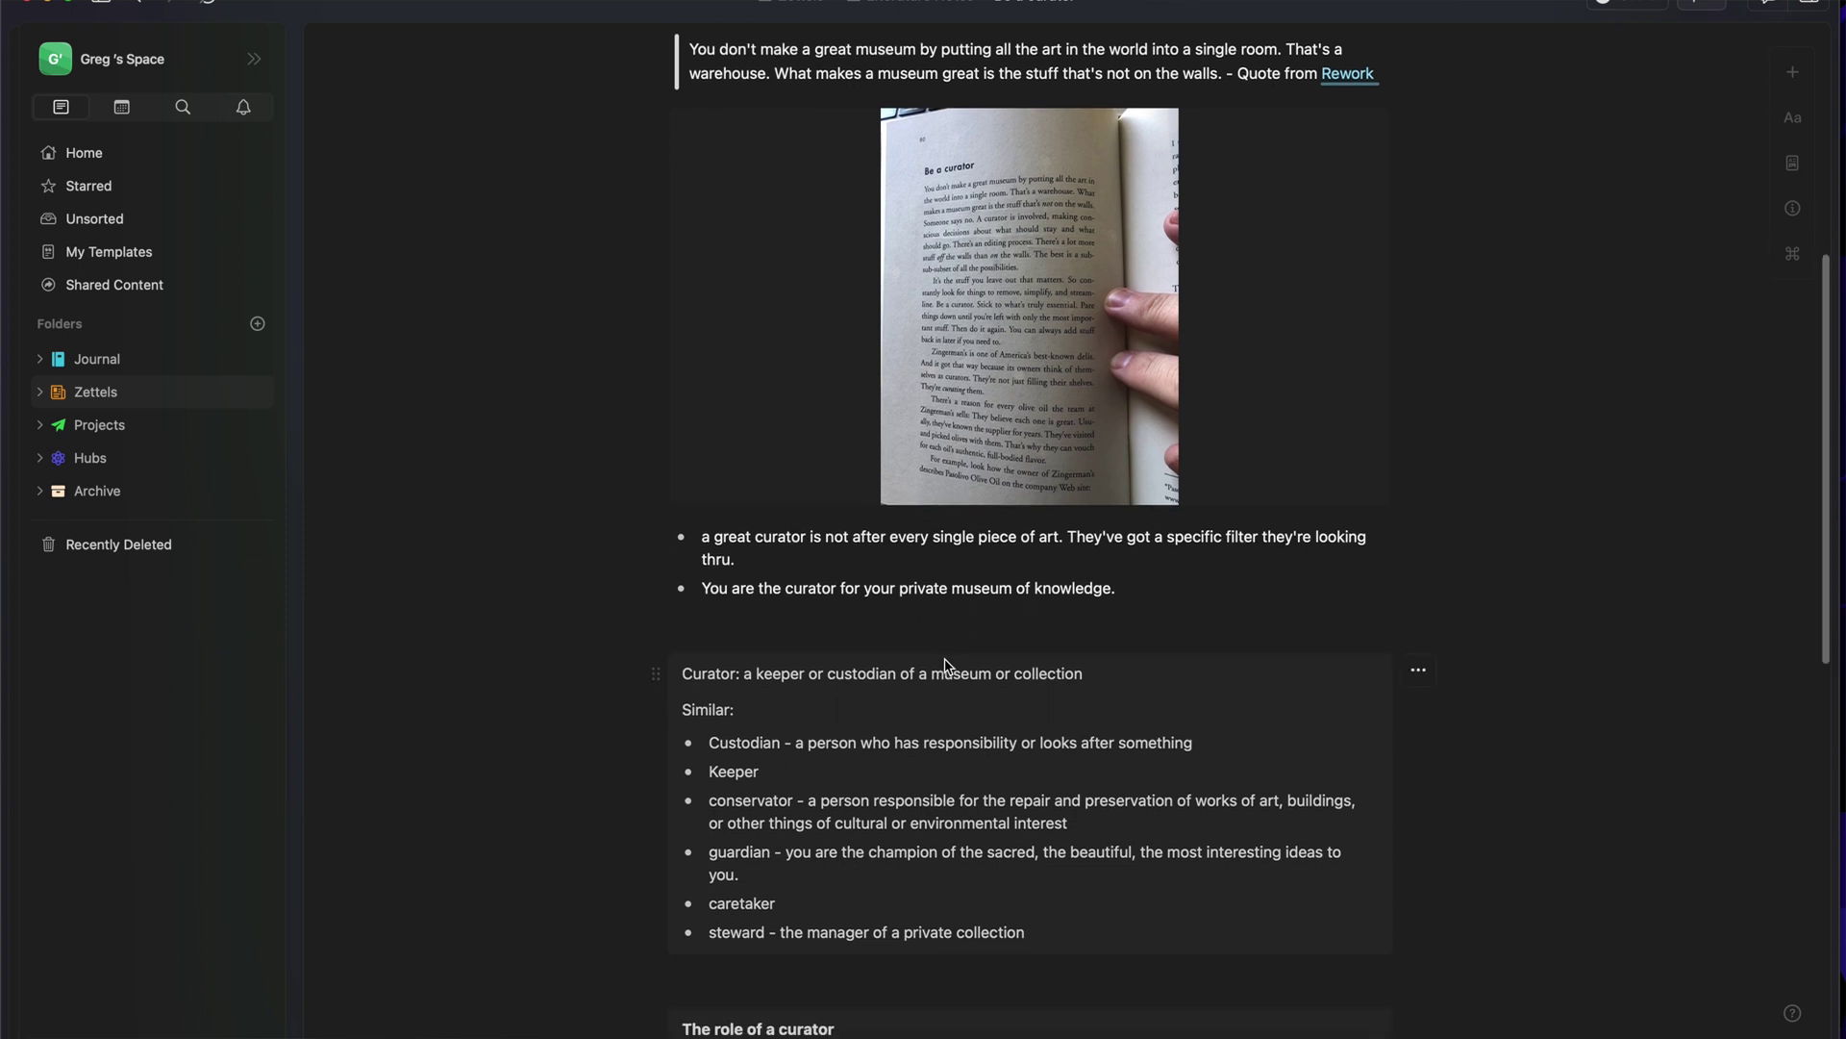
drag(644, 535, 888, 801)
scroll(888, 801, down, 5)
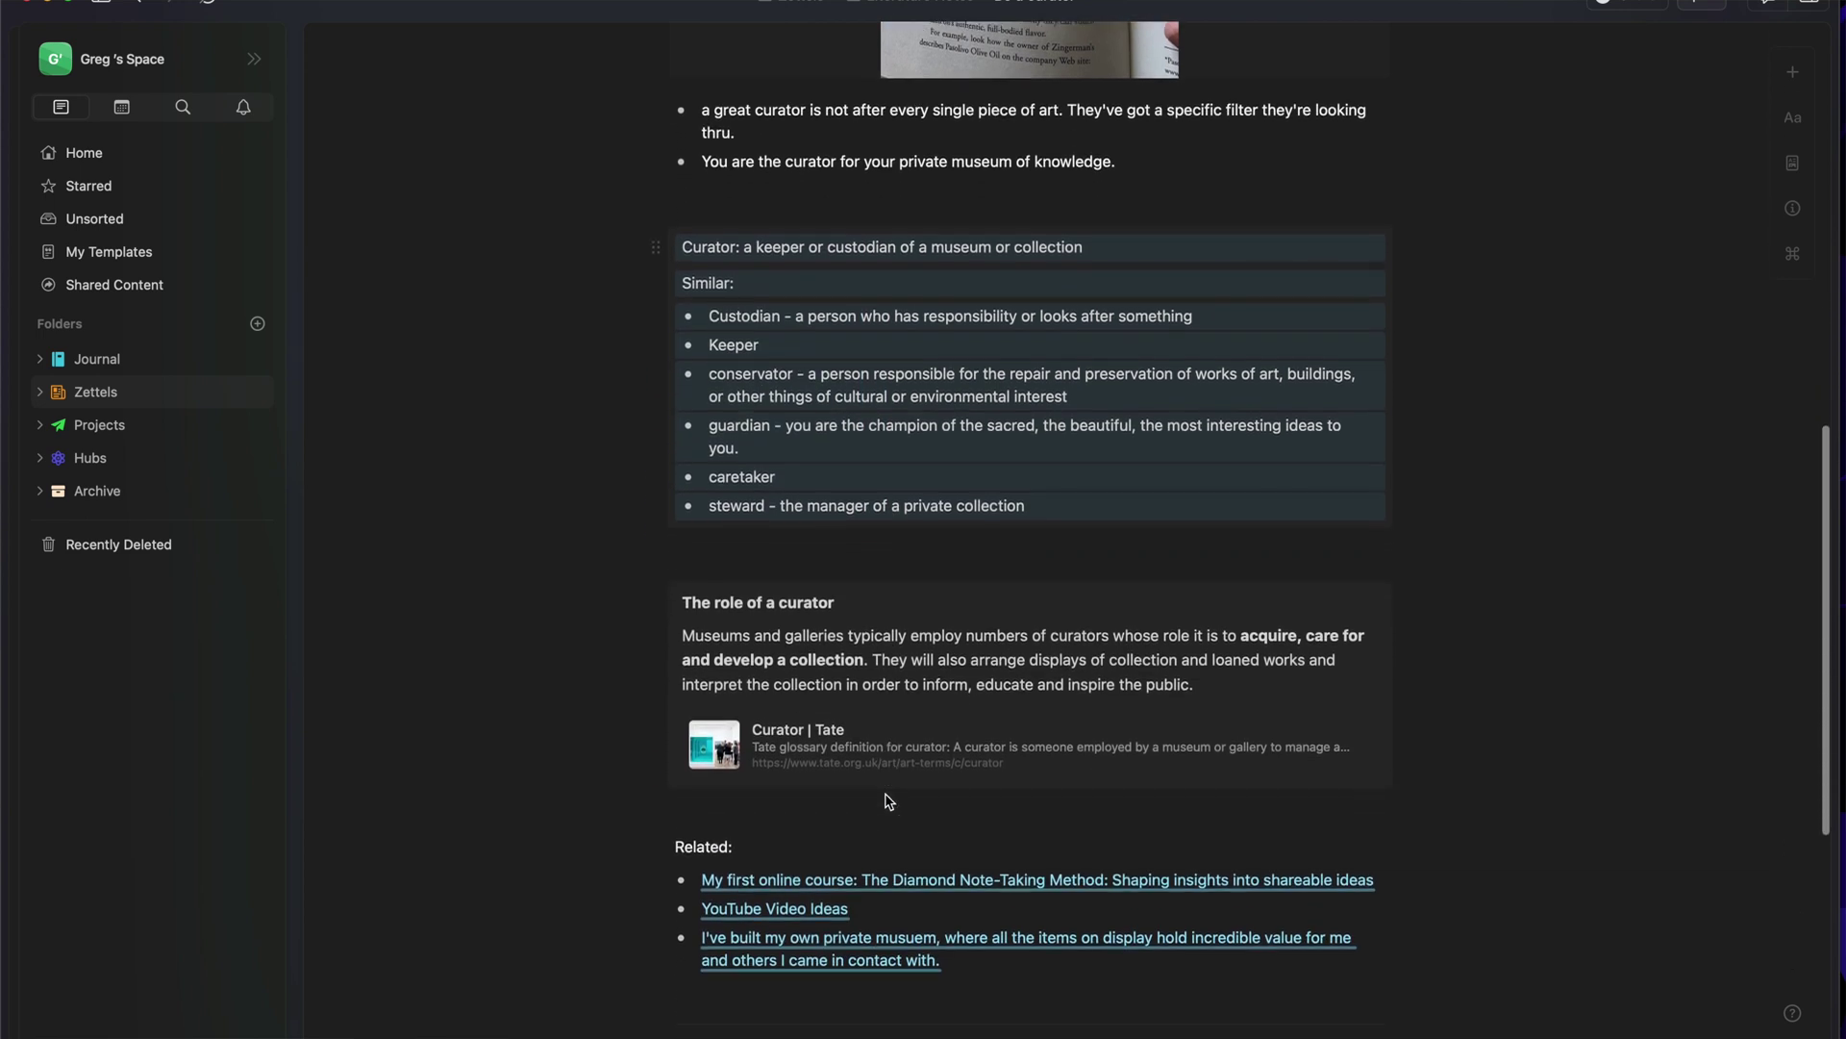
scroll(889, 801, down, 3)
Apply a block decoration to the Related heading and its three links
drag(643, 701, 828, 813)
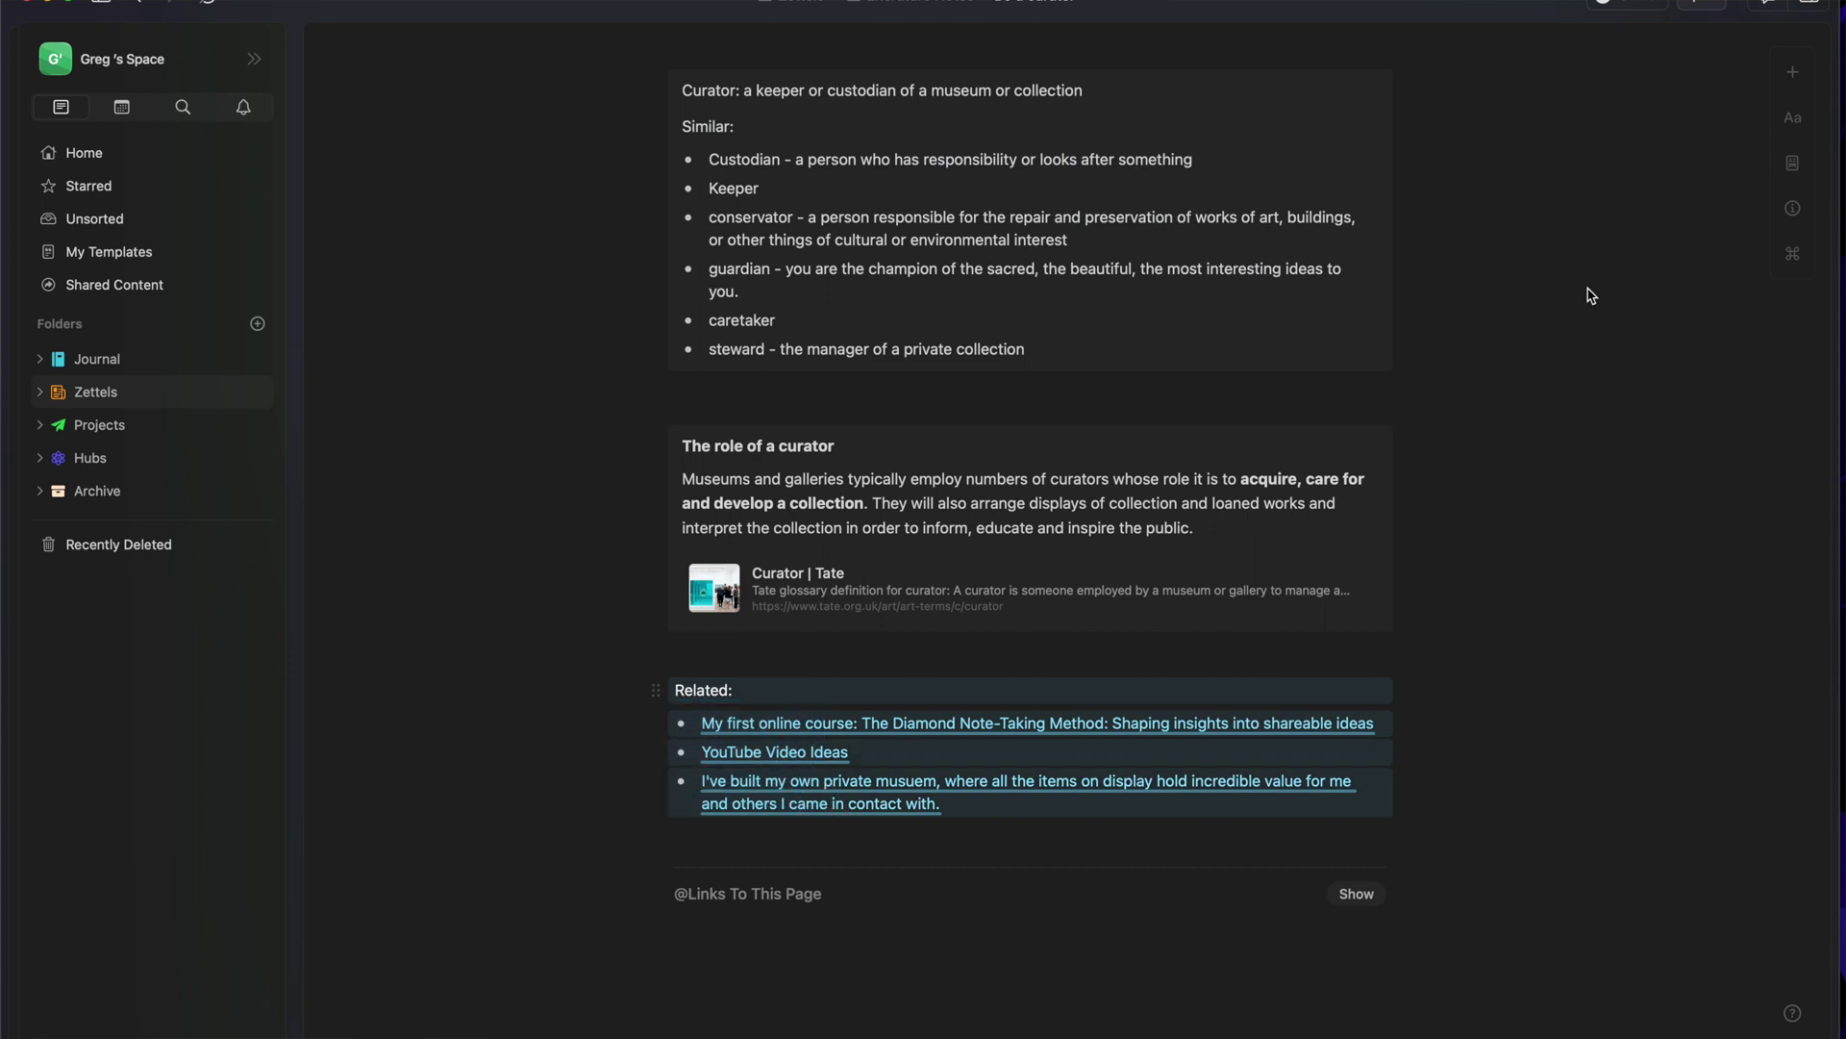
click(1793, 118)
click(1686, 547)
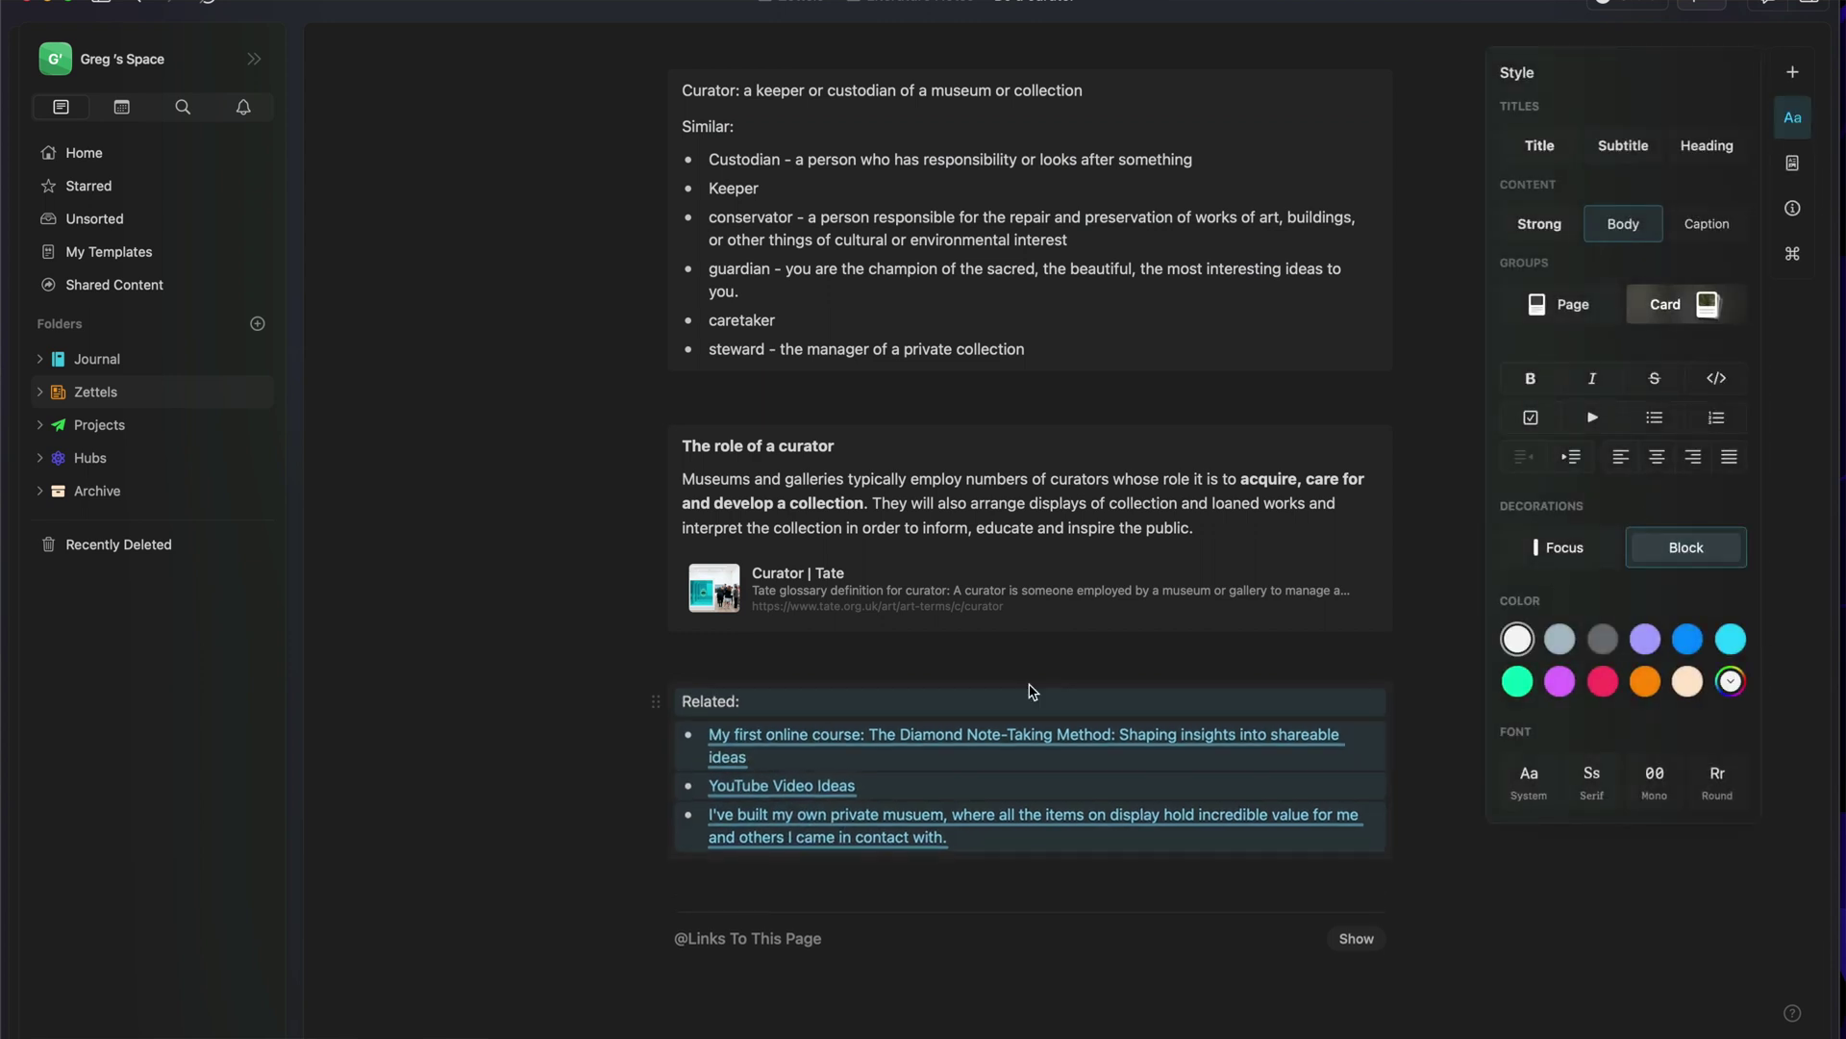
click(584, 784)
click(584, 783)
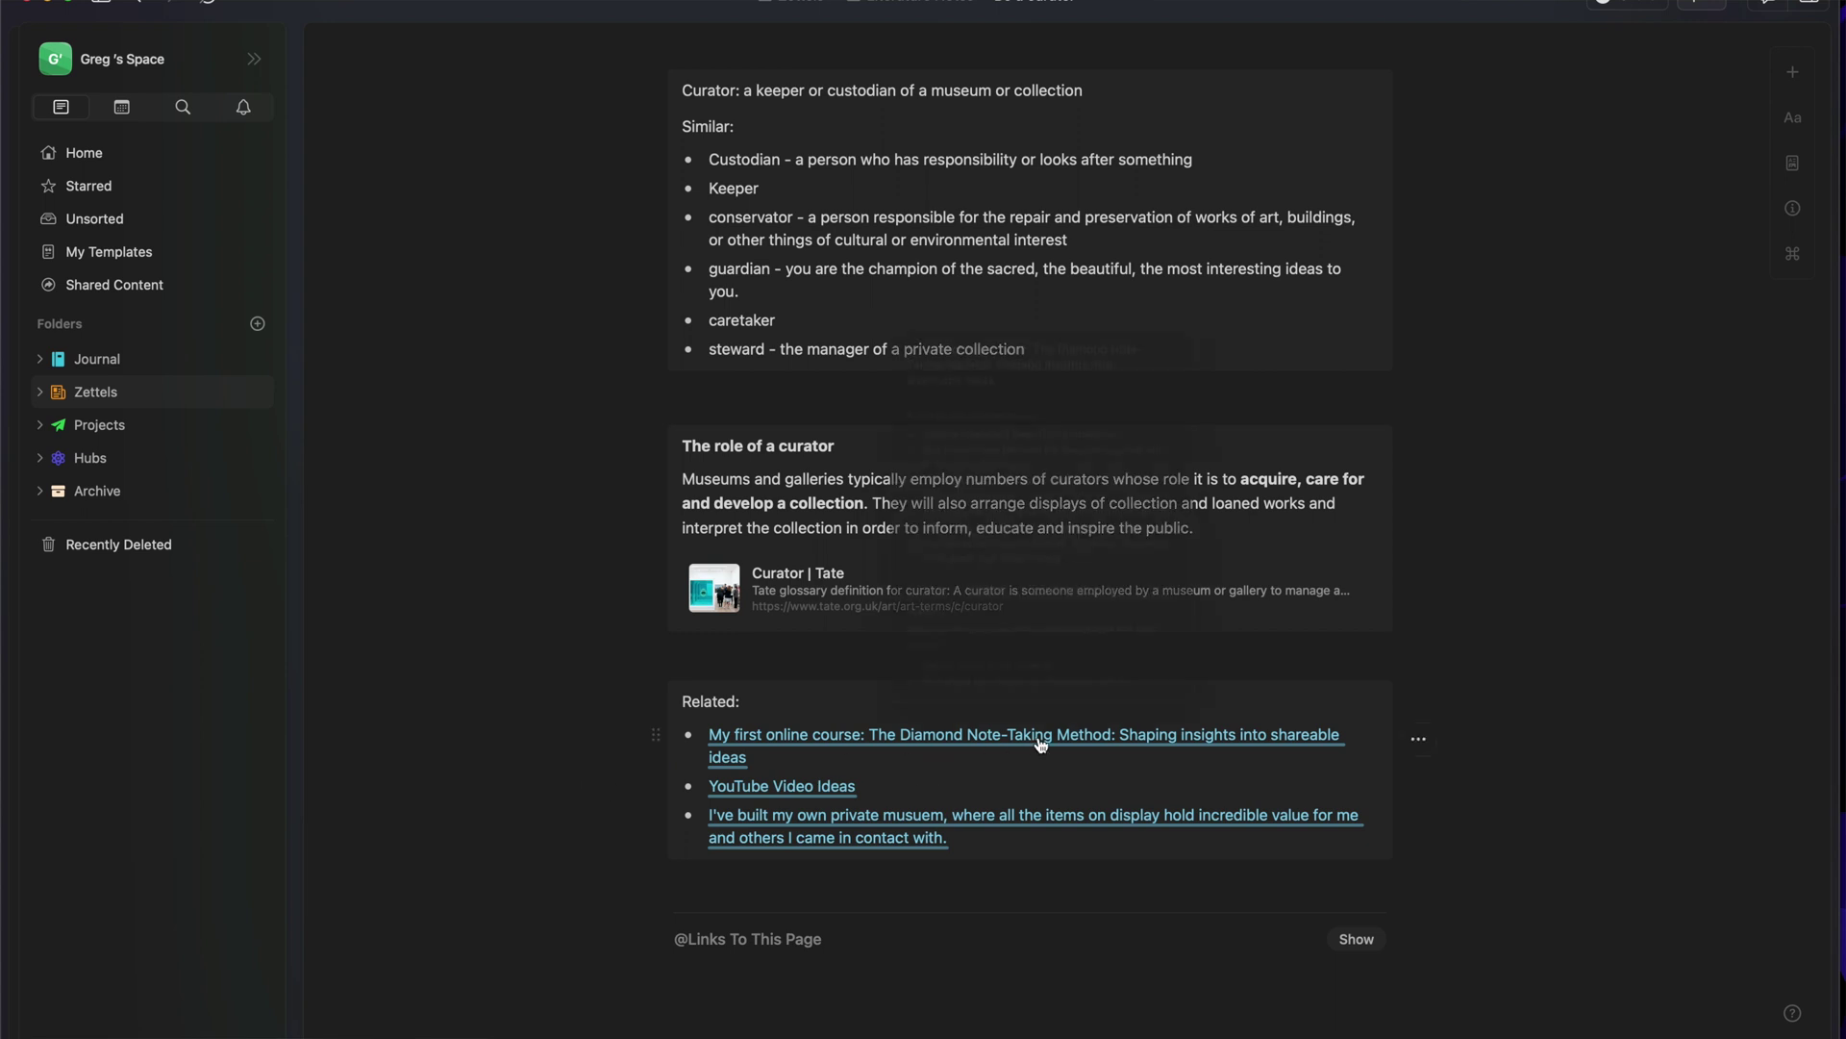
mouse_move(1040, 746)
mouse_move(920, 824)
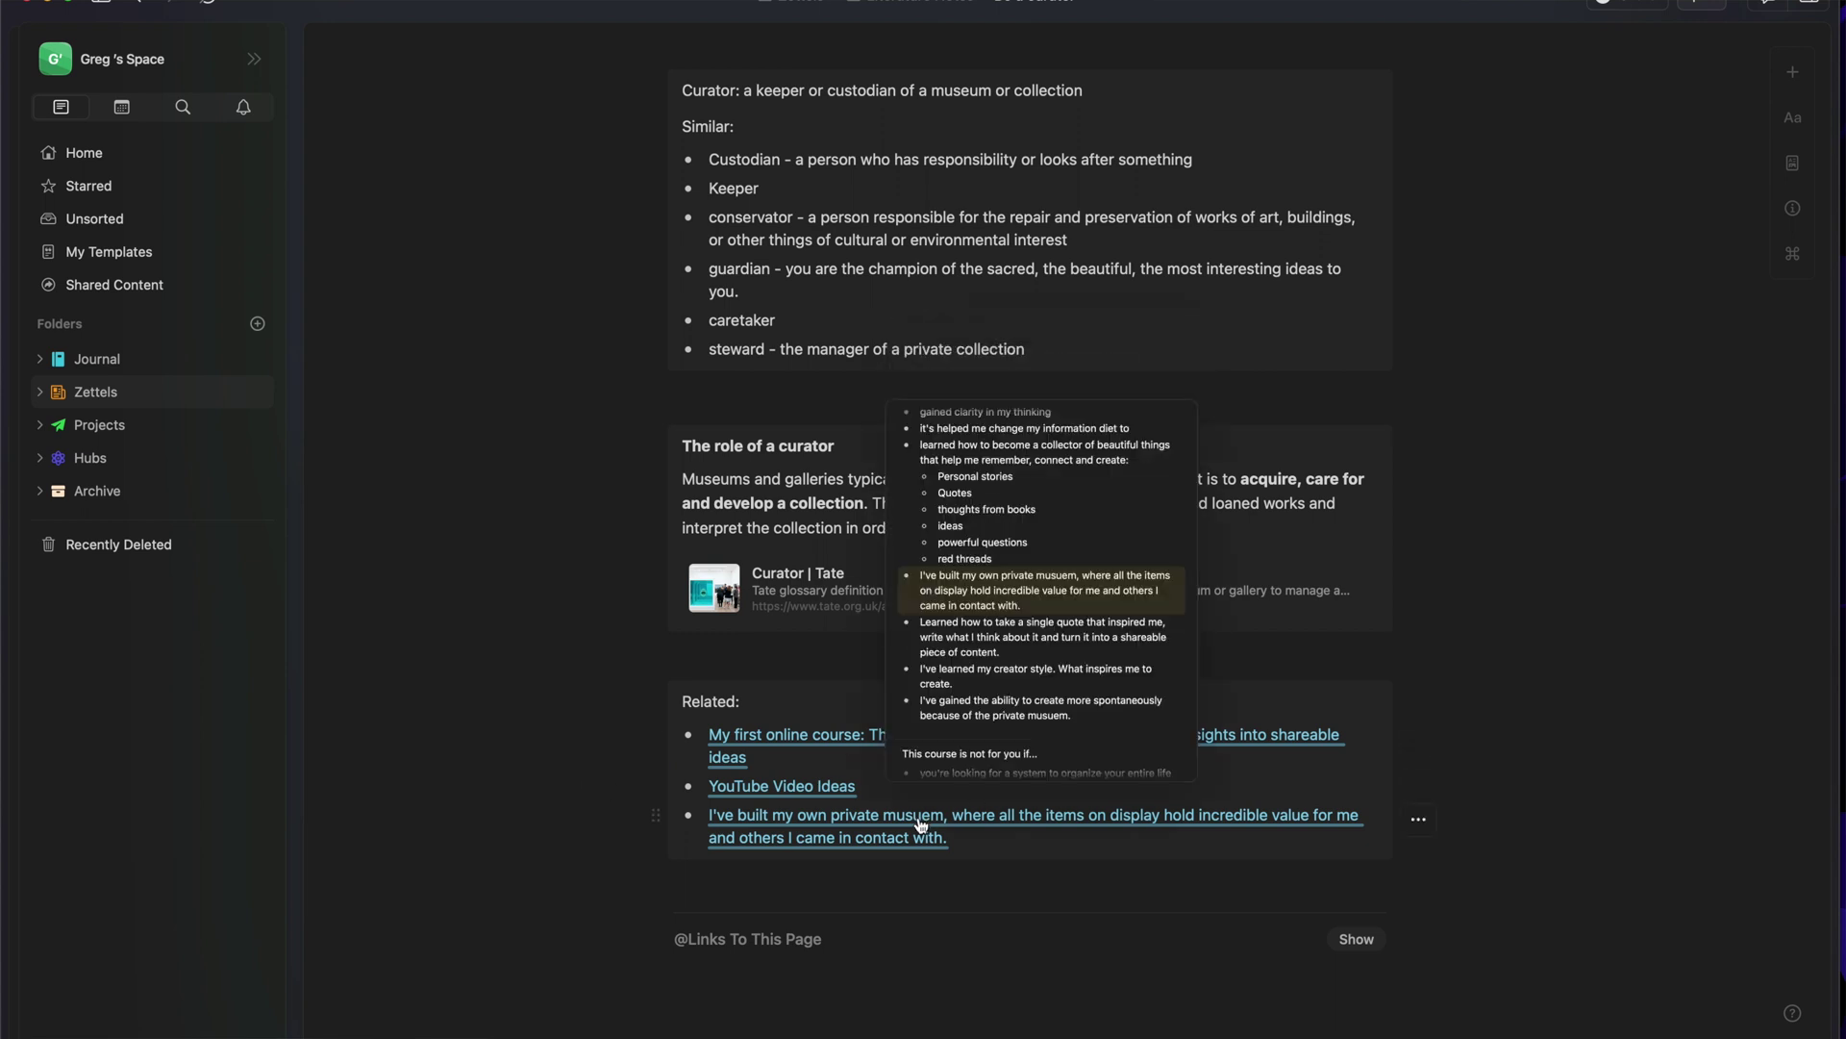